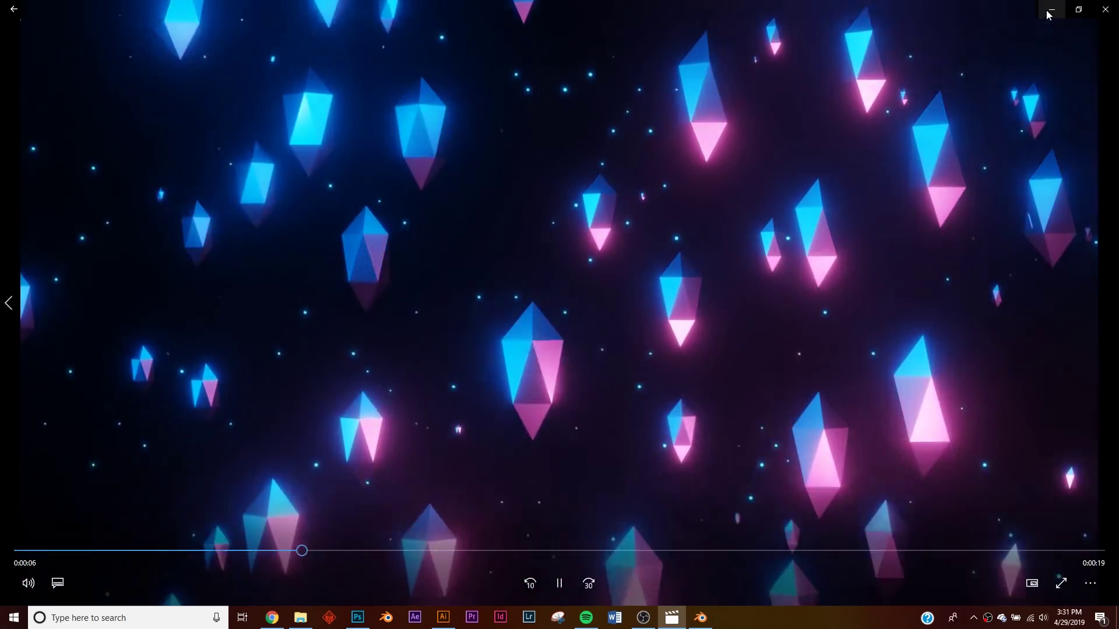
Step: Review the finished crystal animation and its Instagram post and profile, and switch to the empty Blender scene
{"action": "left_click", "coordinate": [1047, 9]}
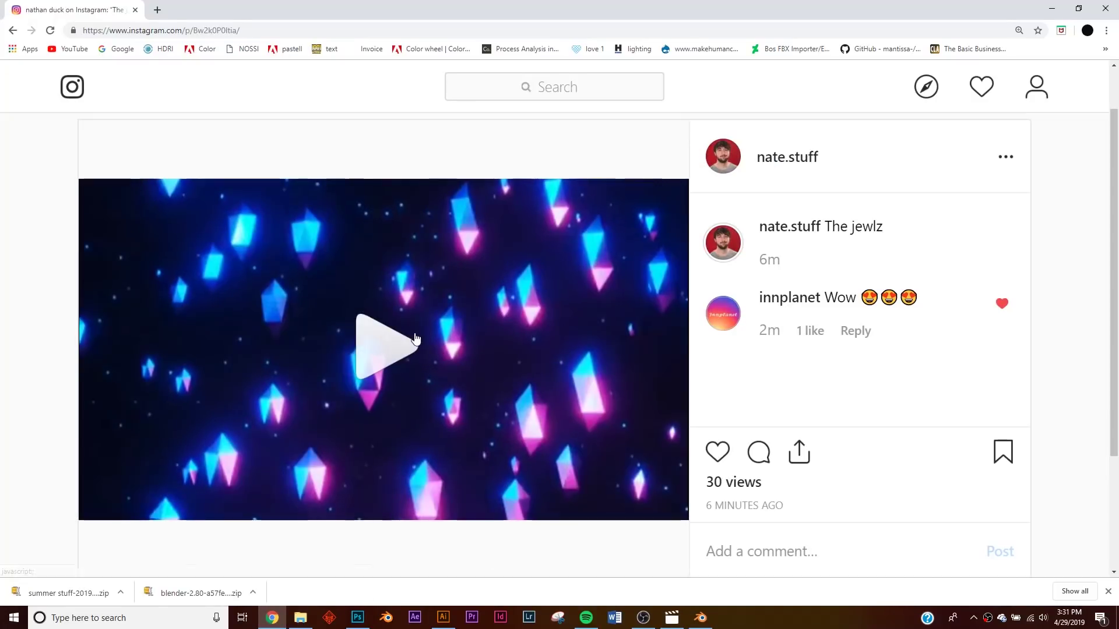
{"action": "left_click", "coordinate": [415, 338]}
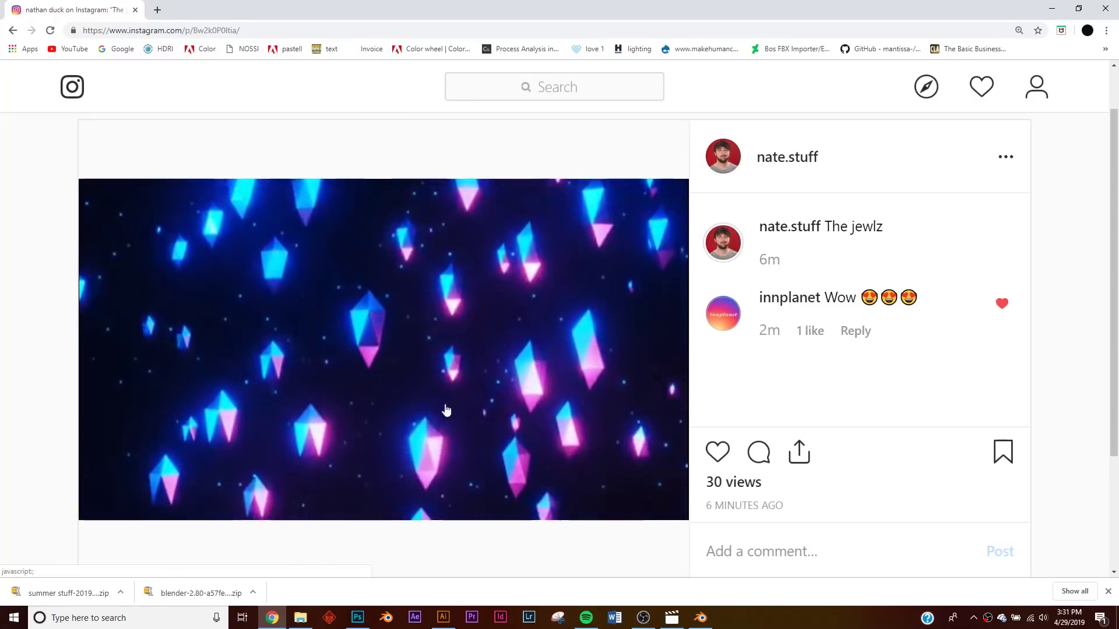
{"action": "left_click", "coordinate": [463, 325]}
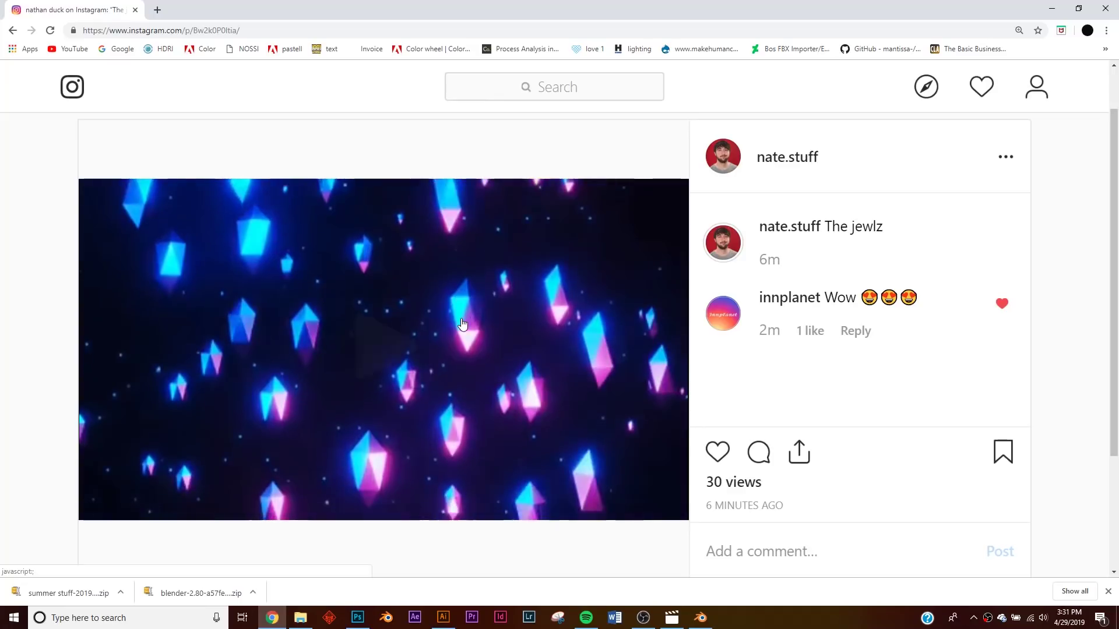
{"action": "left_click", "coordinate": [781, 160]}
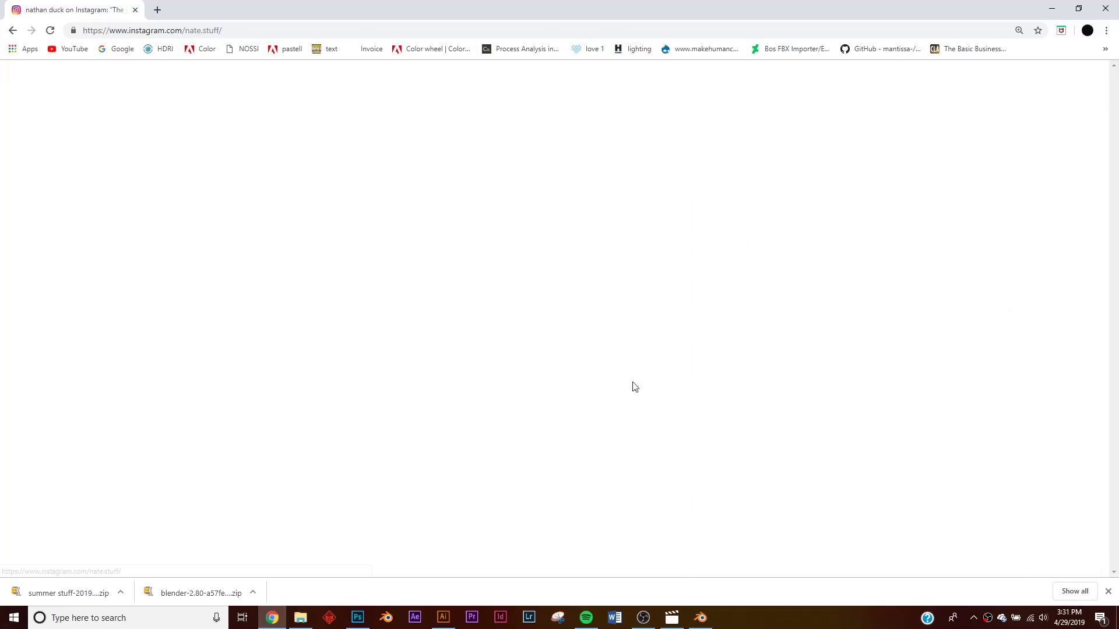
{"action": "scroll", "coordinate": [631, 387], "scroll_direction": "down", "scroll_amount": 6}
{"action": "scroll", "coordinate": [340, 302], "scroll_direction": "down", "scroll_amount": 3}
{"action": "scroll", "coordinate": [662, 390], "scroll_direction": "up", "scroll_amount": 8}
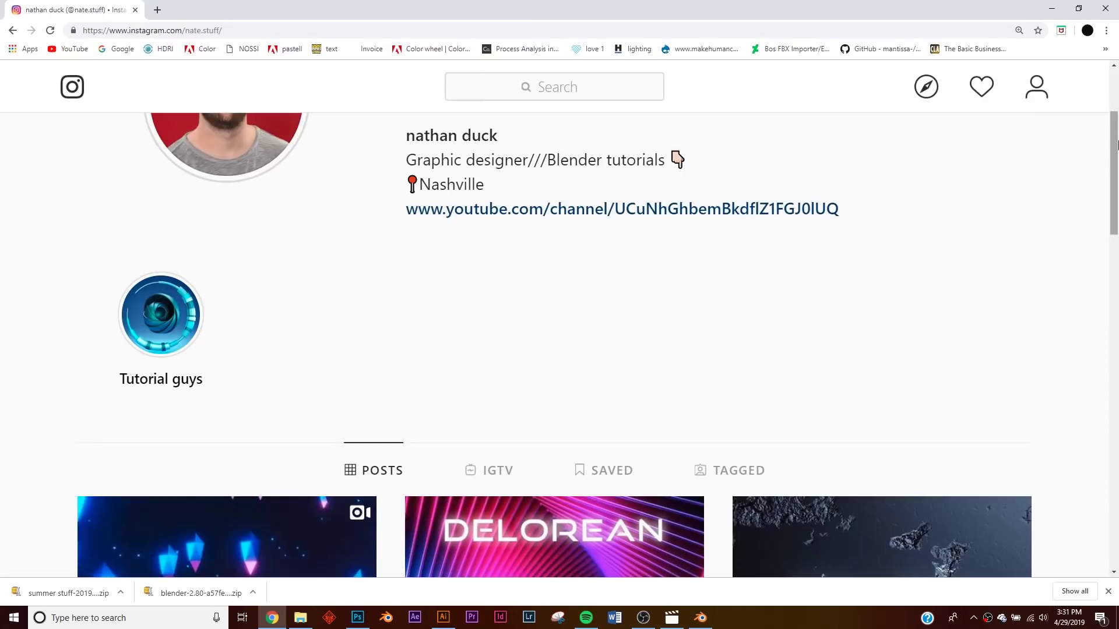
{"action": "left_click", "coordinate": [1052, 10]}
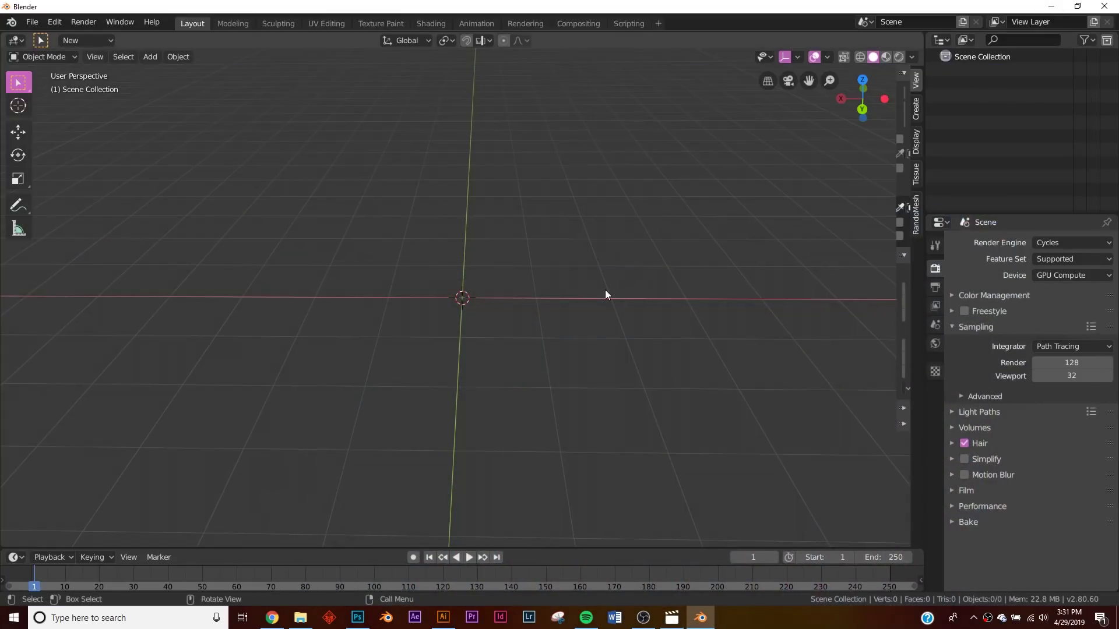
Step: Add a plane at the origin and scale it uniformly by 8
{"action": "key", "text": "shift+a"}
{"action": "mouse_move", "coordinate": [477, 251]}
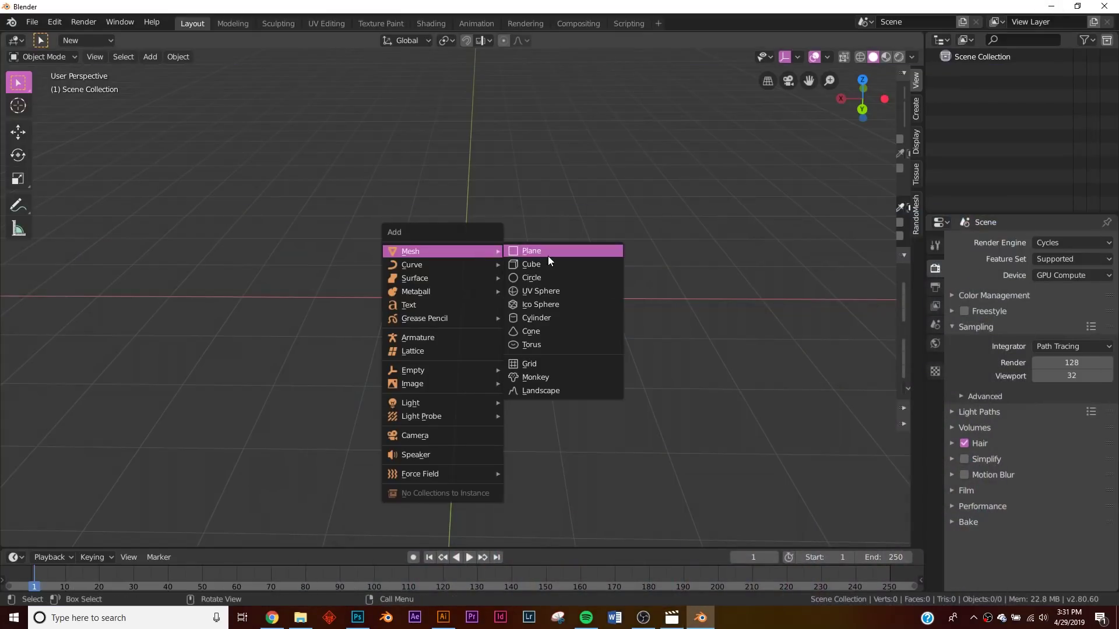
{"action": "left_click", "coordinate": [548, 257]}
{"action": "key", "text": "s"}
{"action": "key", "text": "8"}
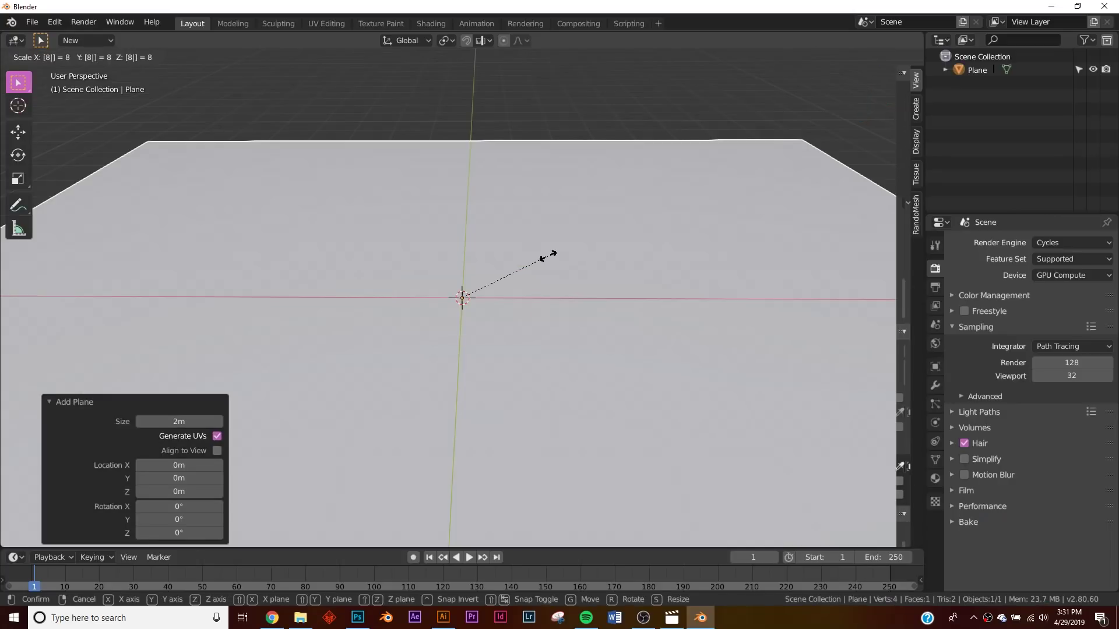
{"action": "key", "text": "Return"}
{"action": "scroll", "coordinate": [617, 343], "scroll_direction": "down", "scroll_amount": 4}
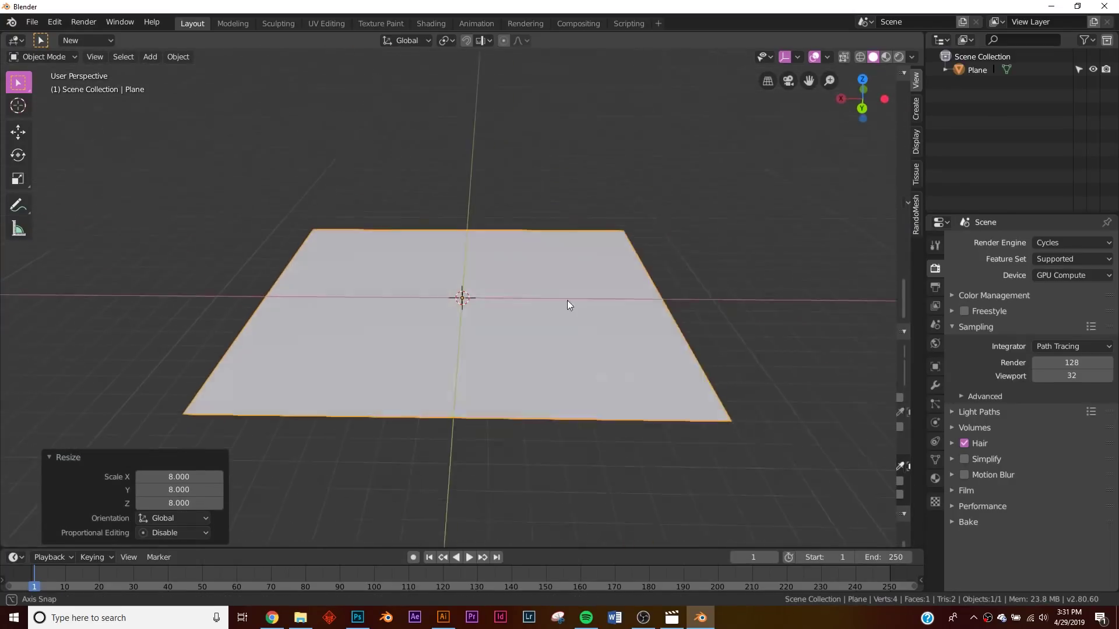
Step: Subdivide the plane's mesh with 30 cuts and return to Object Mode
{"action": "key", "text": "Tab"}
{"action": "right_click", "coordinate": [541, 267]}
{"action": "left_click", "coordinate": [498, 289]}
{"action": "left_click", "coordinate": [175, 446]}
{"action": "type", "text": "30"}
{"action": "key", "text": "Return"}
{"action": "key", "text": "Tab"}
Step: Add an ico sphere at the origin with its subdivisions set to 1
{"action": "middle_click_drag", "start_coordinate": [590, 285], "coordinate": [521, 251]}
{"action": "key", "text": "shift+a"}
{"action": "mouse_move", "coordinate": [487, 202]}
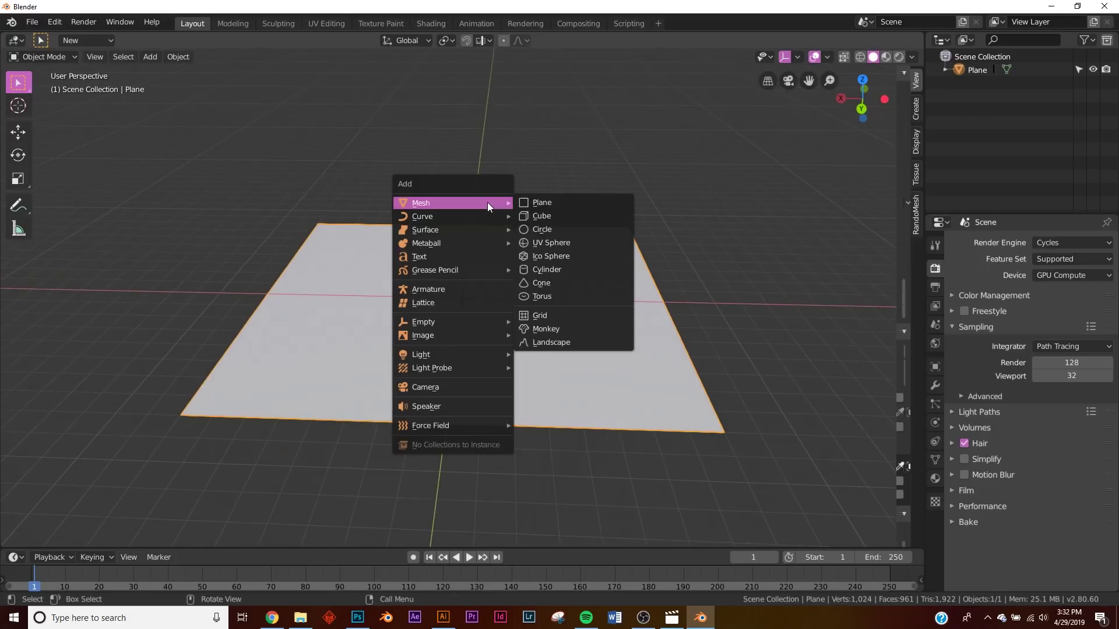
{"action": "left_click", "coordinate": [572, 251]}
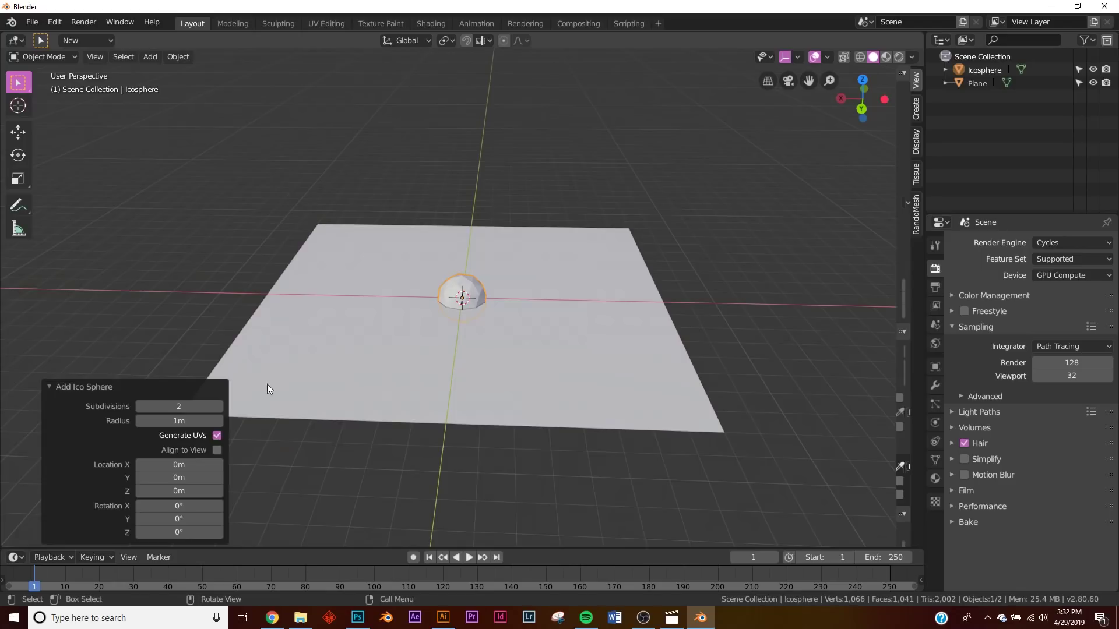
{"action": "left_click", "coordinate": [141, 406]}
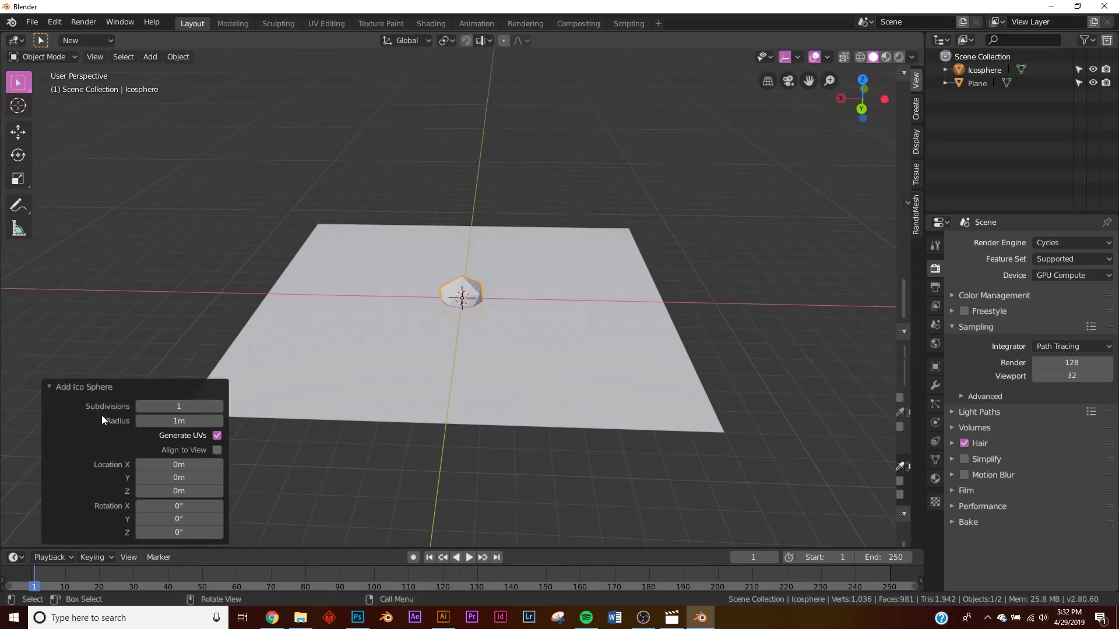
{"action": "left_click", "coordinate": [83, 391]}
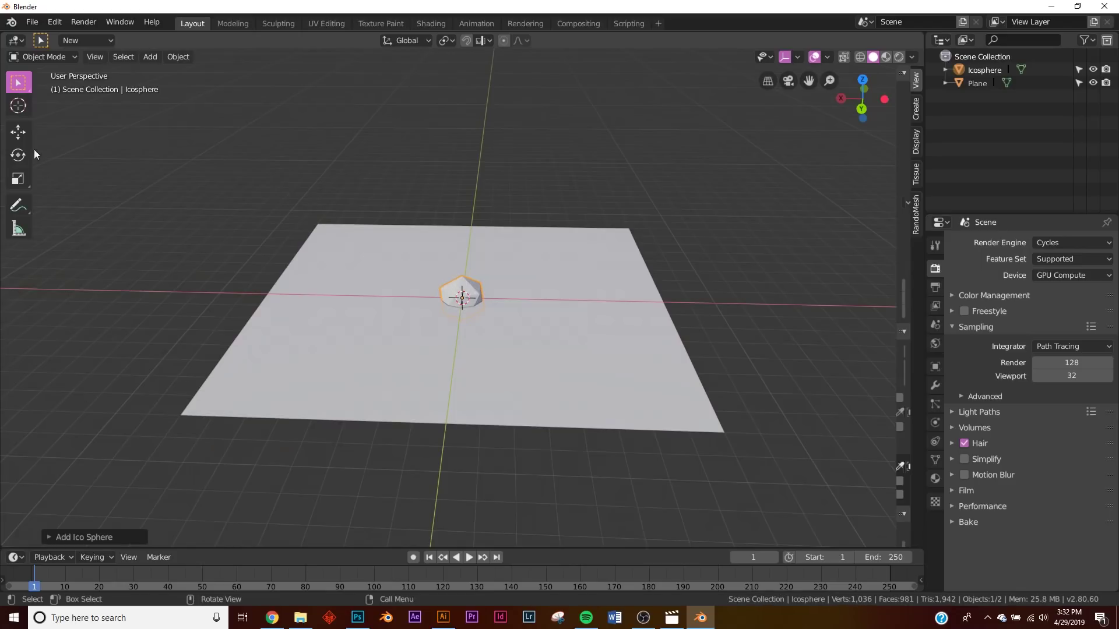
Step: Move the ico sphere along the X axis to about -11.55 m, clear of the plane
{"action": "left_click", "coordinate": [18, 131]}
{"action": "left_click_drag", "start_coordinate": [420, 296], "coordinate": [720, 324]}
{"action": "middle_click_drag", "start_coordinate": [720, 324], "coordinate": [461, 320]}
{"action": "scroll", "coordinate": [599, 320], "scroll_direction": "up", "scroll_amount": 3}
Step: Stretch the ico sphere vertically into a crystal by setting its Z scale to about 2.160
{"action": "left_click", "coordinate": [935, 367]}
{"action": "left_click_drag", "start_coordinate": [1051, 379], "coordinate": [1084, 391]}
{"action": "key", "text": "ctrl+z"}
{"action": "key", "text": "ctrl+z"}
{"action": "middle_click_drag", "start_coordinate": [525, 361], "coordinate": [490, 355]}
{"action": "scroll", "coordinate": [478, 348], "scroll_direction": "up", "scroll_amount": 3}
{"action": "scroll", "coordinate": [429, 297], "scroll_direction": "down", "scroll_amount": 3}
{"action": "scroll", "coordinate": [361, 332], "scroll_direction": "down", "scroll_amount": 3}
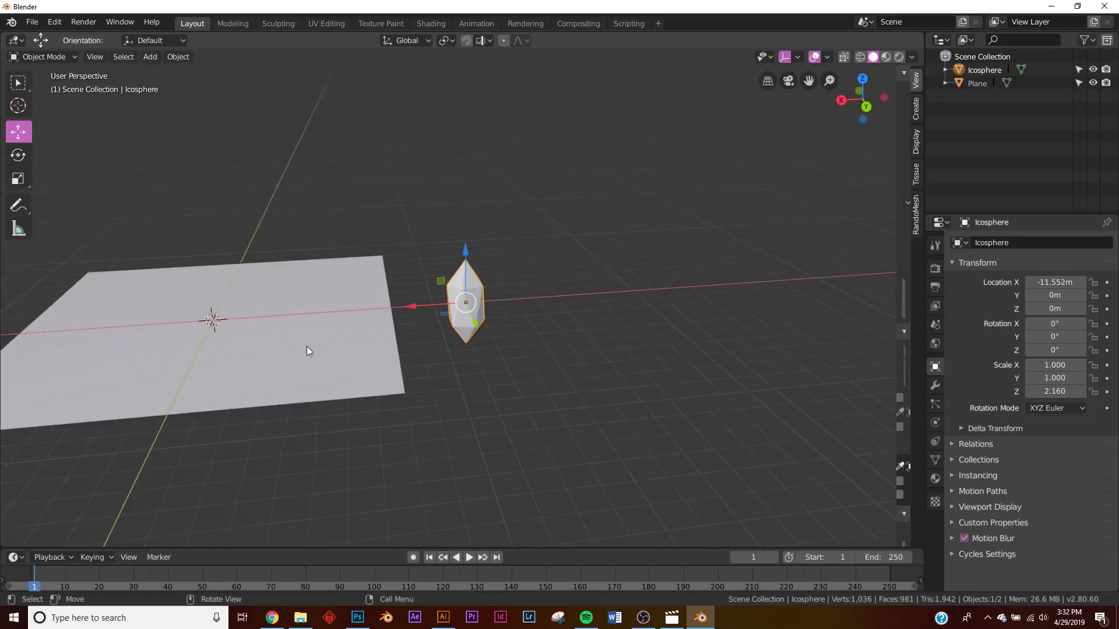
Step: Add a new particle system of the Hair type to the plane
{"action": "left_click", "coordinate": [283, 343]}
{"action": "key", "text": "KP_Decimal"}
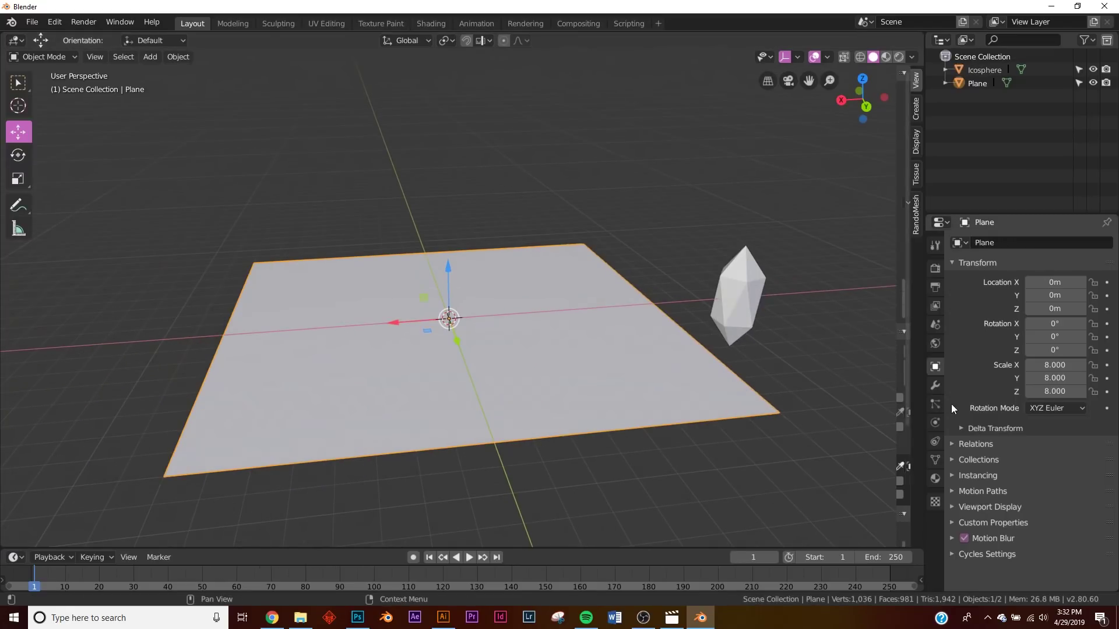
{"action": "left_click", "coordinate": [935, 403]}
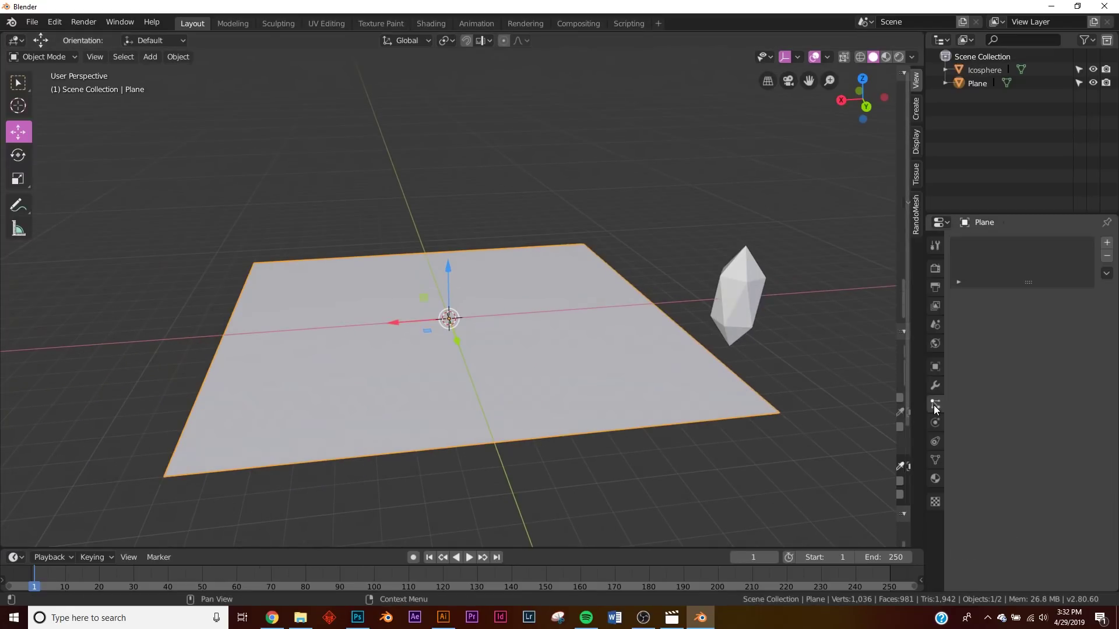
{"action": "left_click", "coordinate": [1107, 242]}
{"action": "left_click", "coordinate": [1075, 314]}
{"action": "middle_click_drag", "start_coordinate": [721, 331], "coordinate": [624, 271]}
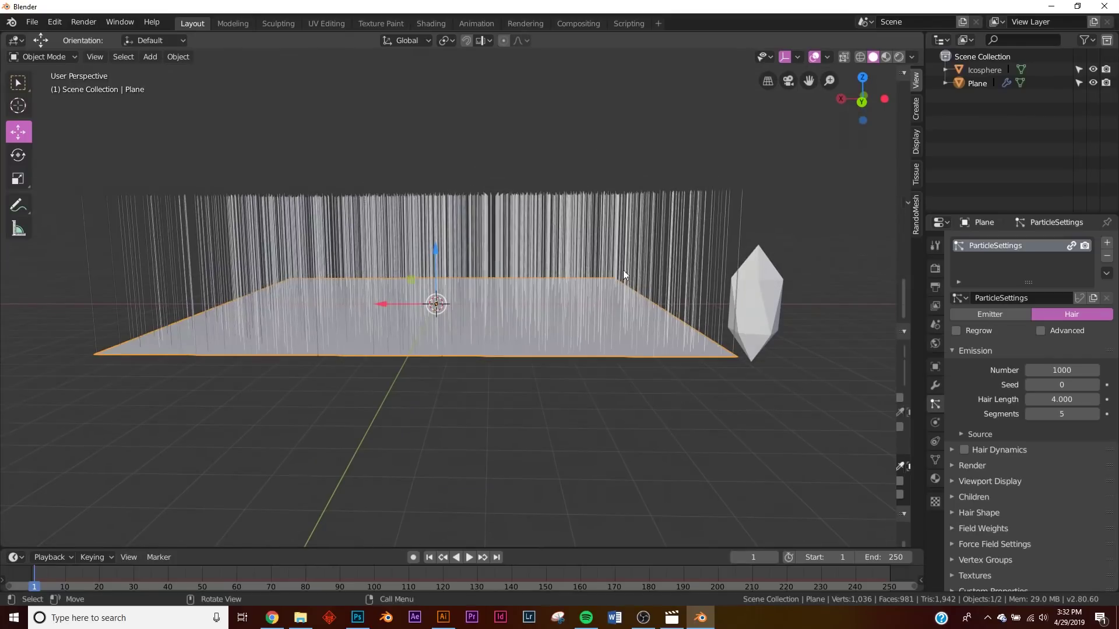
Step: Render the plane's hair particles as an object, using Icosphere as the instance object
{"action": "left_click", "coordinate": [971, 465]}
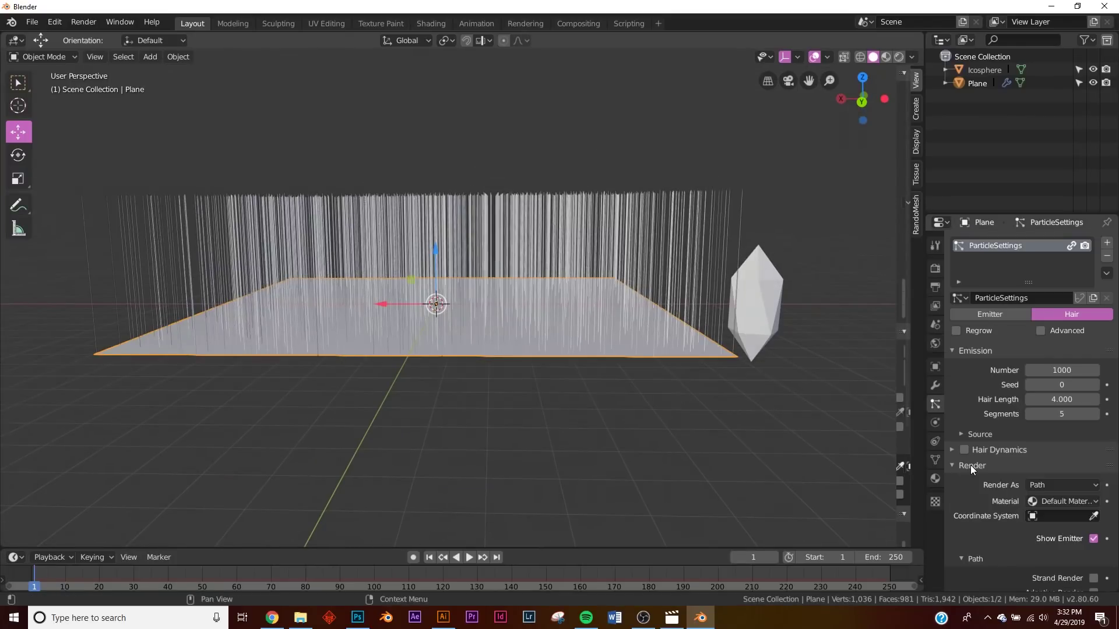
{"action": "left_click", "coordinate": [1045, 485]}
{"action": "left_click", "coordinate": [1030, 528]}
{"action": "scroll", "coordinate": [1070, 505], "scroll_direction": "down", "scroll_amount": 5}
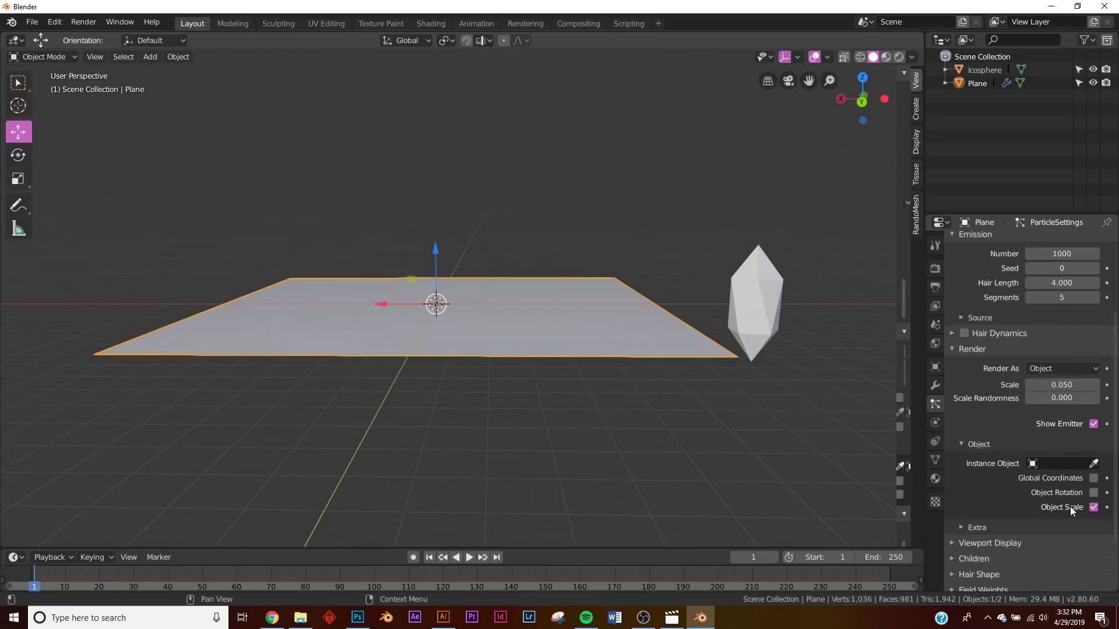
{"action": "left_click", "coordinate": [1058, 464]}
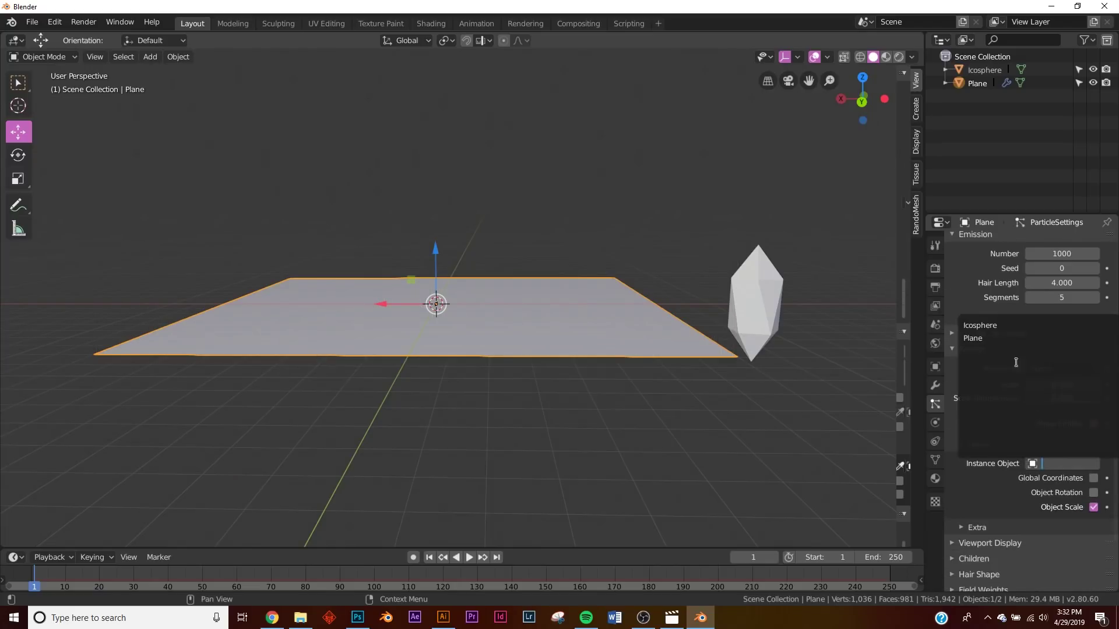
{"action": "left_click", "coordinate": [999, 326]}
Step: Make the scattered crystals follow the source object's orientation by enabling Object Rotation in the particle render settings
{"action": "middle_click_drag", "start_coordinate": [480, 169], "coordinate": [495, 303]}
{"action": "scroll", "coordinate": [506, 350], "scroll_direction": "up", "scroll_amount": 4}
{"action": "middle_click_drag", "start_coordinate": [508, 373], "coordinate": [488, 388]}
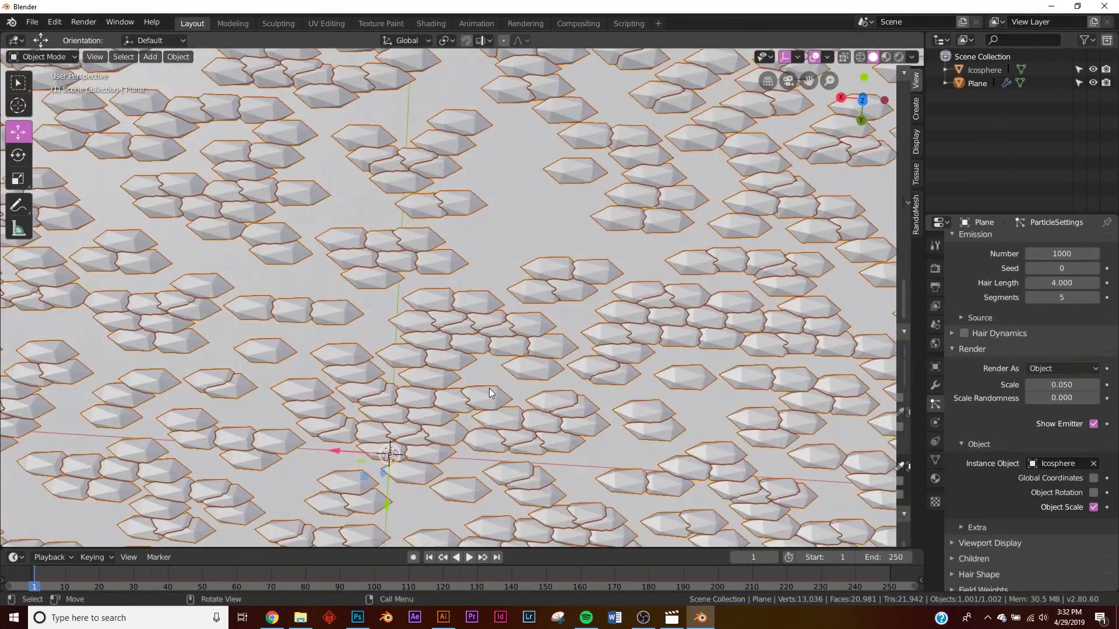
{"action": "scroll", "coordinate": [489, 389], "scroll_direction": "down", "scroll_amount": 5}
{"action": "middle_click_drag", "start_coordinate": [384, 326], "coordinate": [407, 263]}
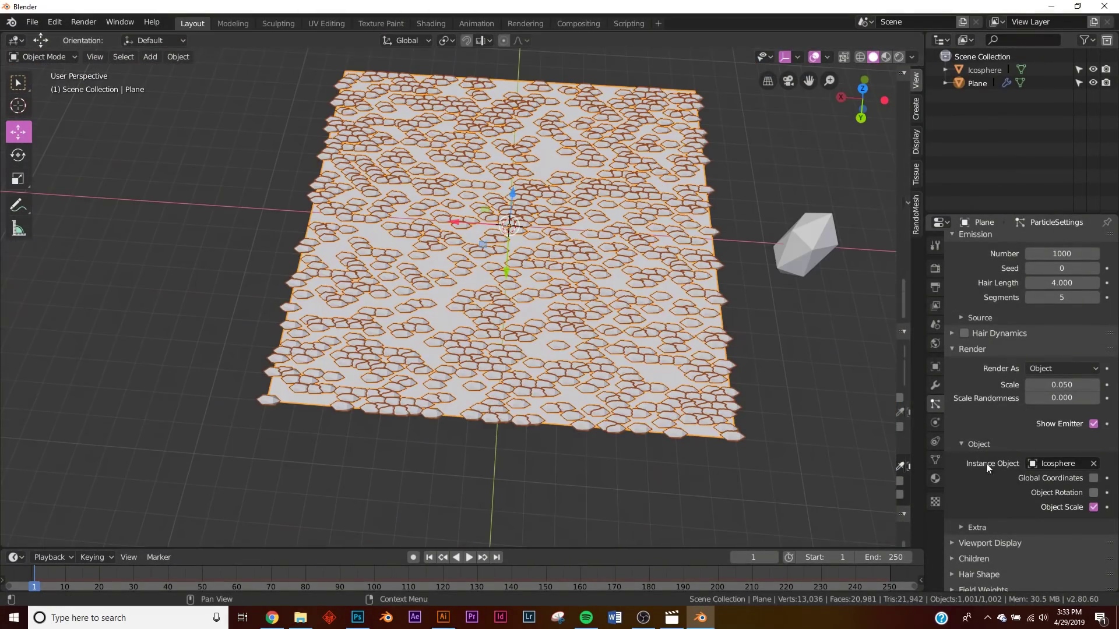
{"action": "left_click", "coordinate": [1093, 493]}
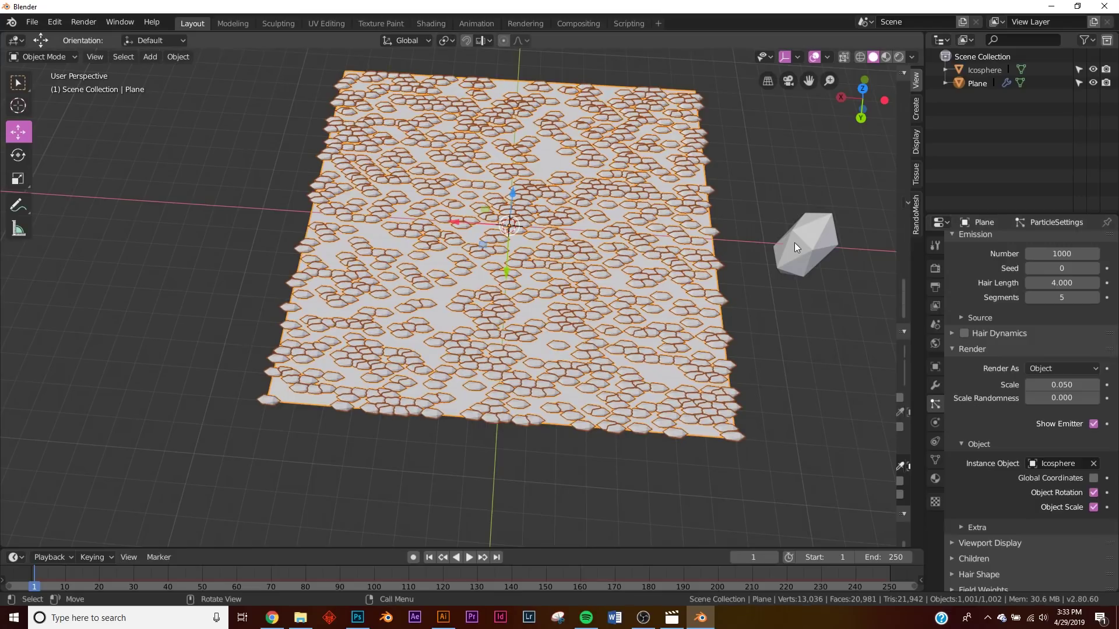
{"action": "middle_click_drag", "start_coordinate": [530, 332], "coordinate": [554, 267]}
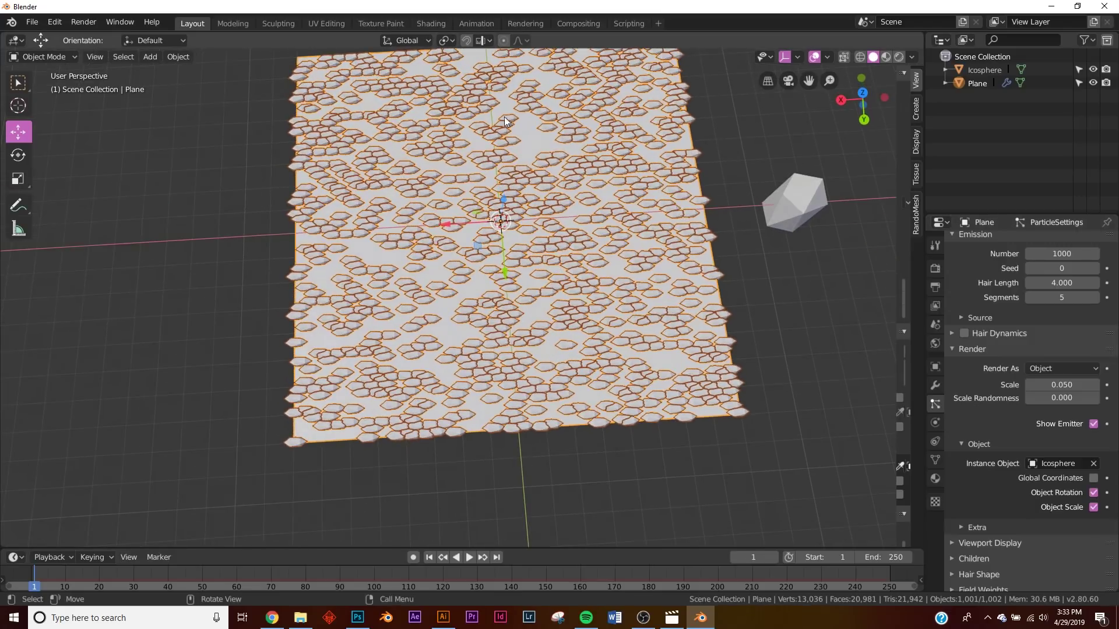
Step: Select the standalone crystal beside the plane and show its object transform properties
{"action": "left_click", "coordinate": [789, 208]}
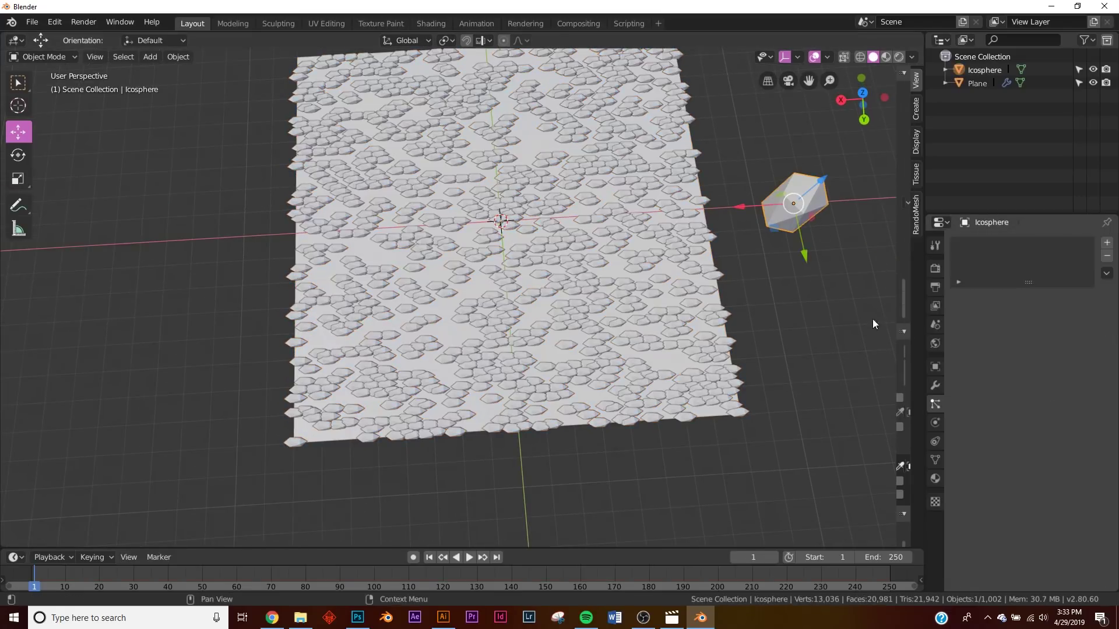
{"action": "left_click", "coordinate": [936, 367]}
{"action": "left_click_drag", "start_coordinate": [1055, 337], "coordinate": [1029, 351]}
{"action": "key", "text": "ctrl+z"}
{"action": "left_click", "coordinate": [1061, 352]}
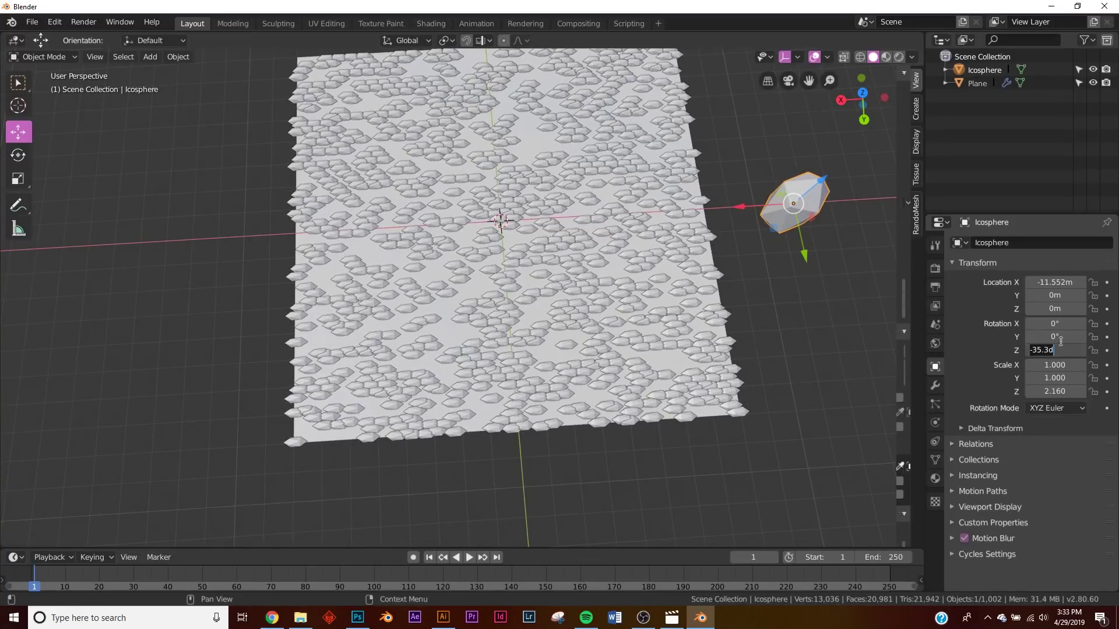
{"action": "key", "text": "Escape"}
Step: Set the standalone crystal's X rotation to 90° so the instances lie along the plane
{"action": "double_click", "coordinate": [1056, 324]}
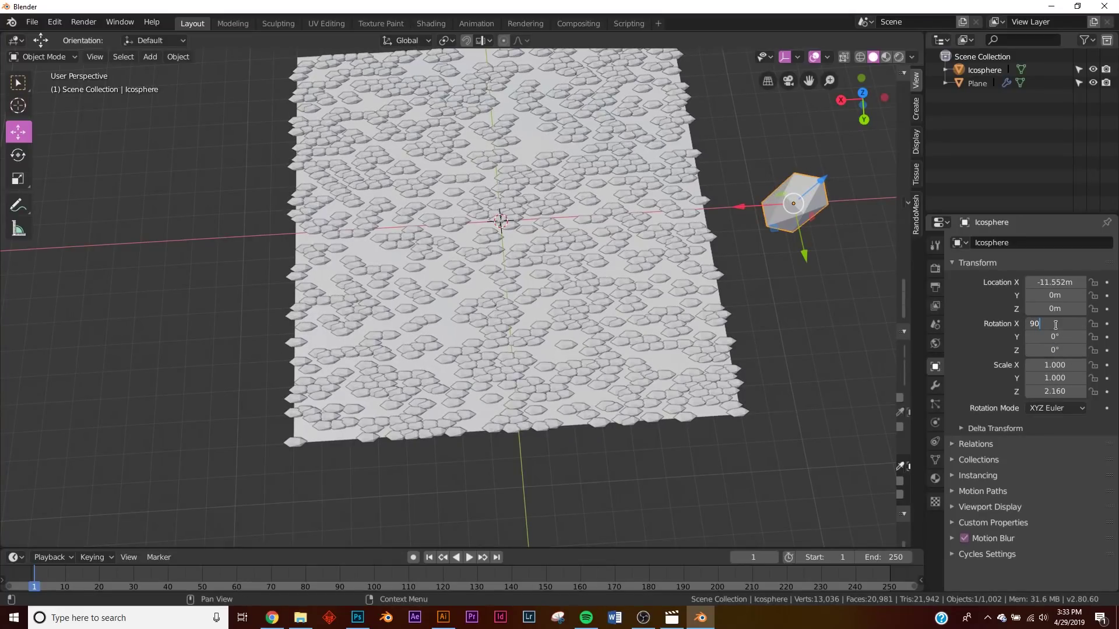
{"action": "type", "text": "90"}
{"action": "key", "text": "Return"}
{"action": "scroll", "coordinate": [687, 302], "scroll_direction": "up", "scroll_amount": 5}
{"action": "middle_click_drag", "start_coordinate": [687, 302], "coordinate": [485, 143]}
{"action": "scroll", "coordinate": [592, 220], "scroll_direction": "down", "scroll_amount": 5}
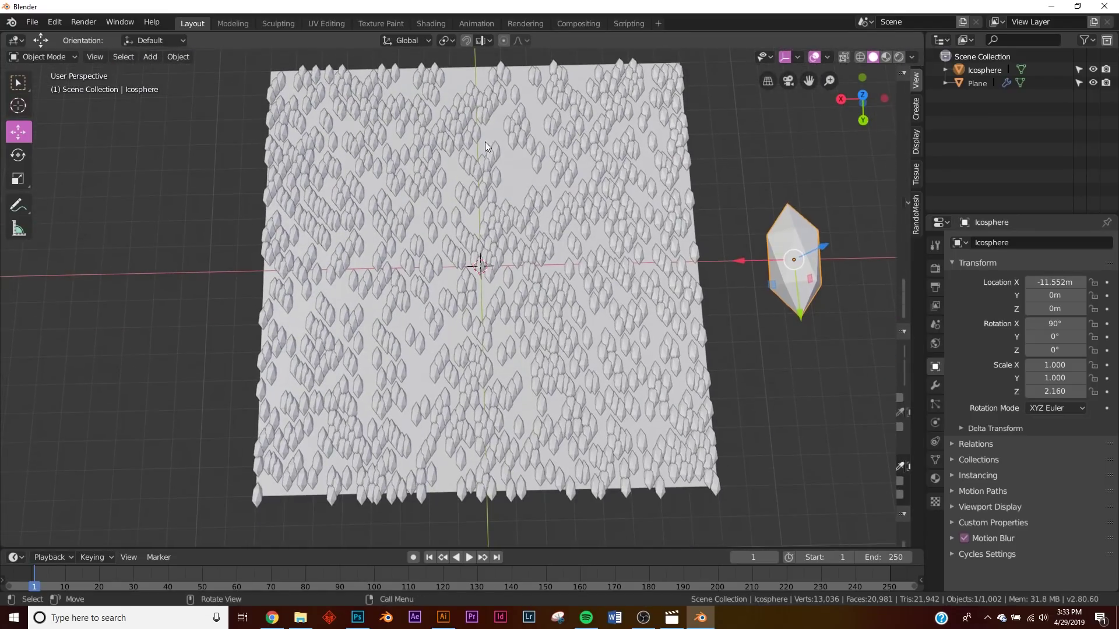
Step: Vary the crystal sizes on the plane by setting the particle system's Scale Randomness to about 0.738
{"action": "left_click", "coordinate": [637, 362]}
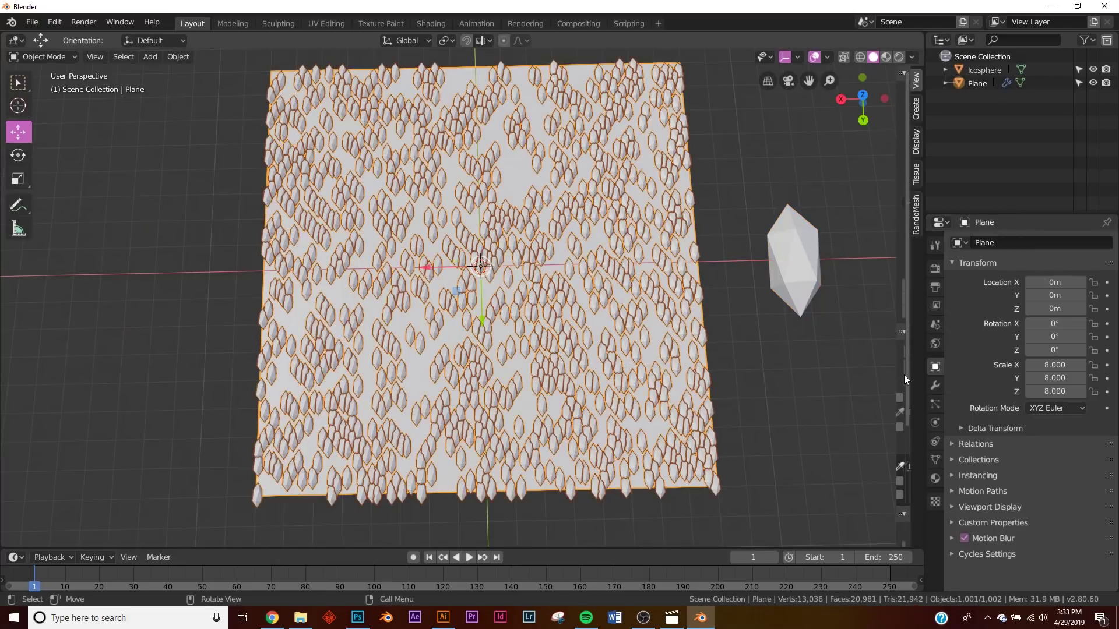
{"action": "left_click", "coordinate": [935, 404]}
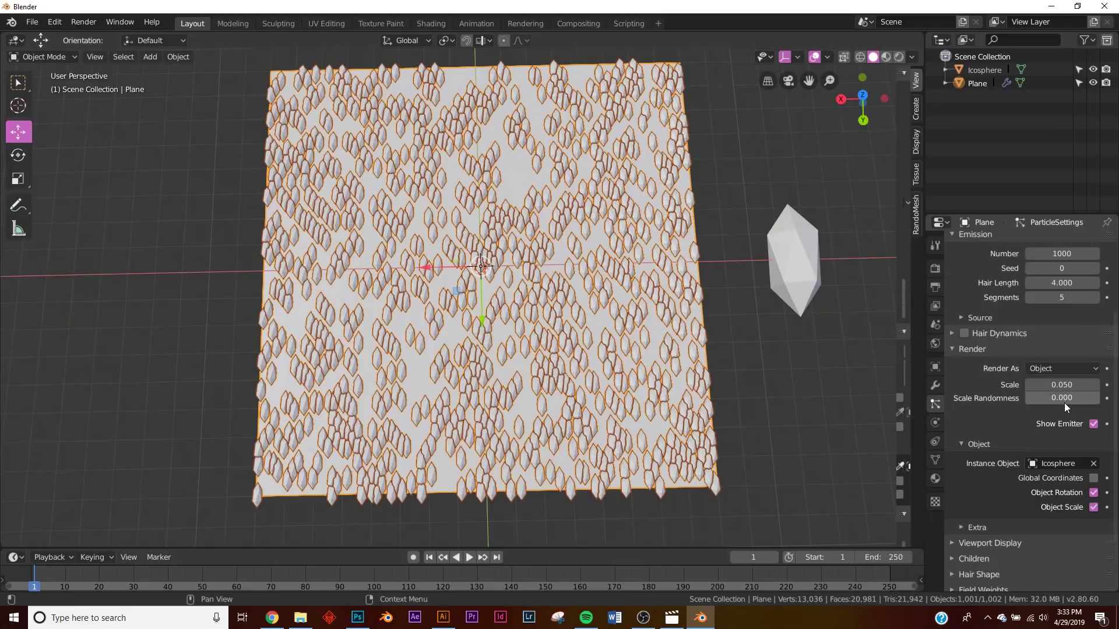
{"action": "left_click_drag", "start_coordinate": [1069, 400], "coordinate": [1101, 401]}
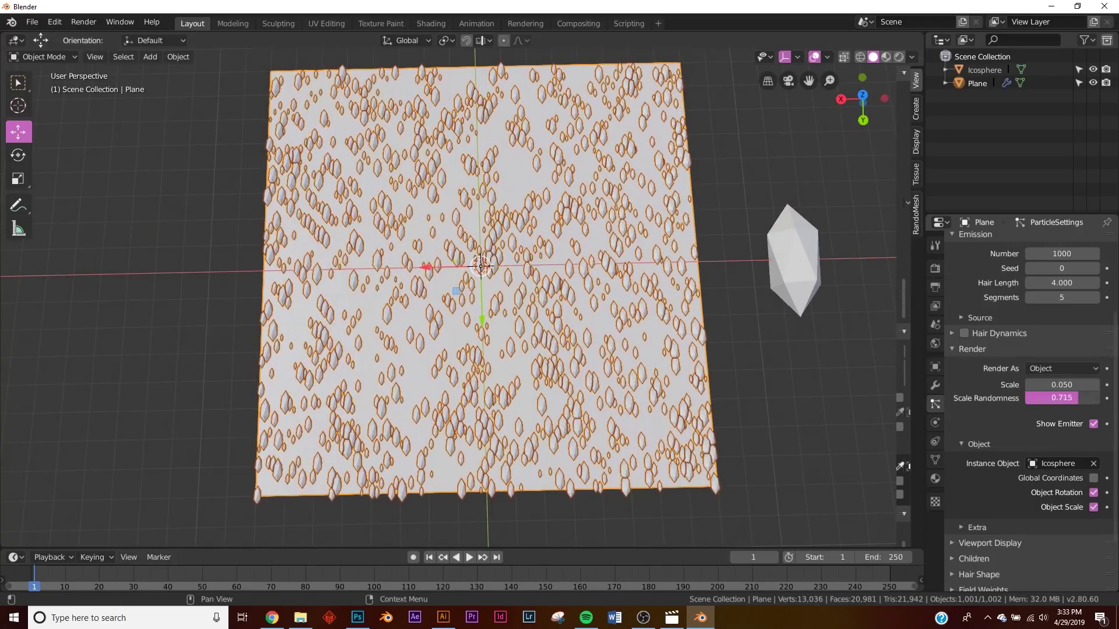
{"action": "scroll", "coordinate": [641, 393], "scroll_direction": "up", "scroll_amount": 3}
{"action": "middle_click_drag", "start_coordinate": [539, 354], "coordinate": [536, 377]}
{"action": "mouse_move", "coordinate": [1068, 399]}
{"action": "left_mouse_down"}
{"action": "mouse_move", "coordinate": [1019, 398]}
{"action": "mouse_move", "coordinate": [1082, 402]}
{"action": "left_mouse_up"}
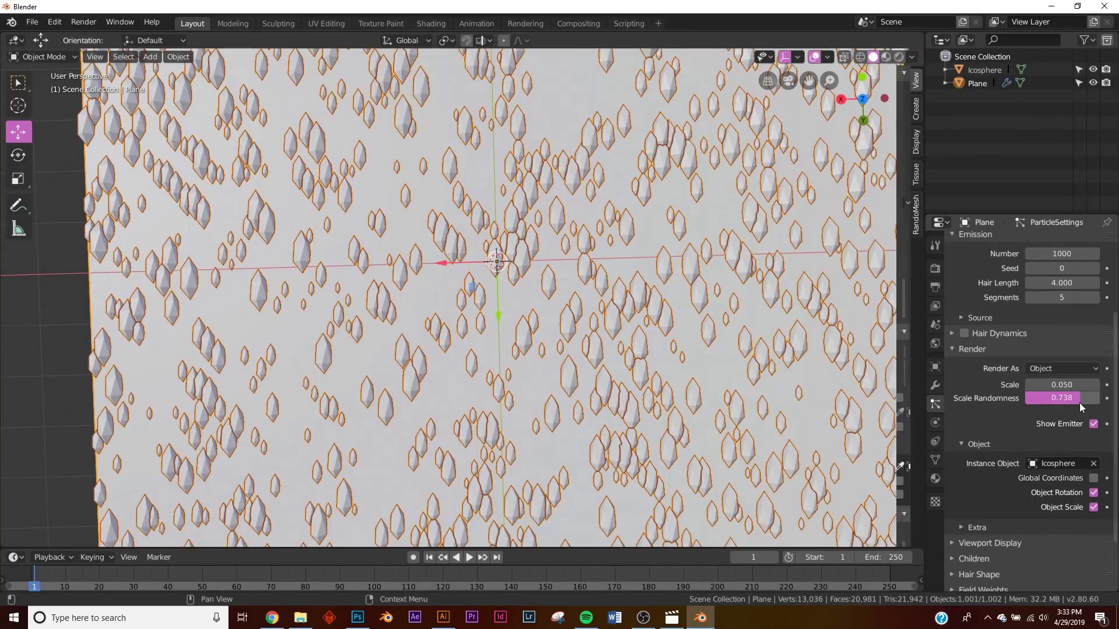
{"action": "scroll", "coordinate": [650, 370], "scroll_direction": "down", "scroll_amount": 5}
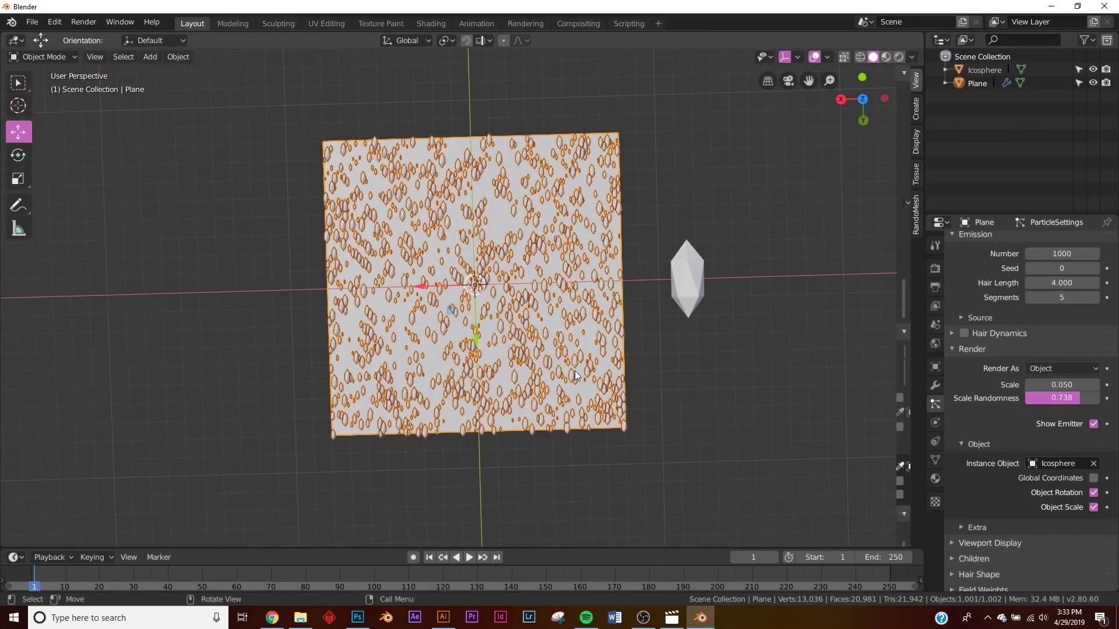
Step: Add a camera to the scene at the origin
{"action": "key", "text": "shift+a"}
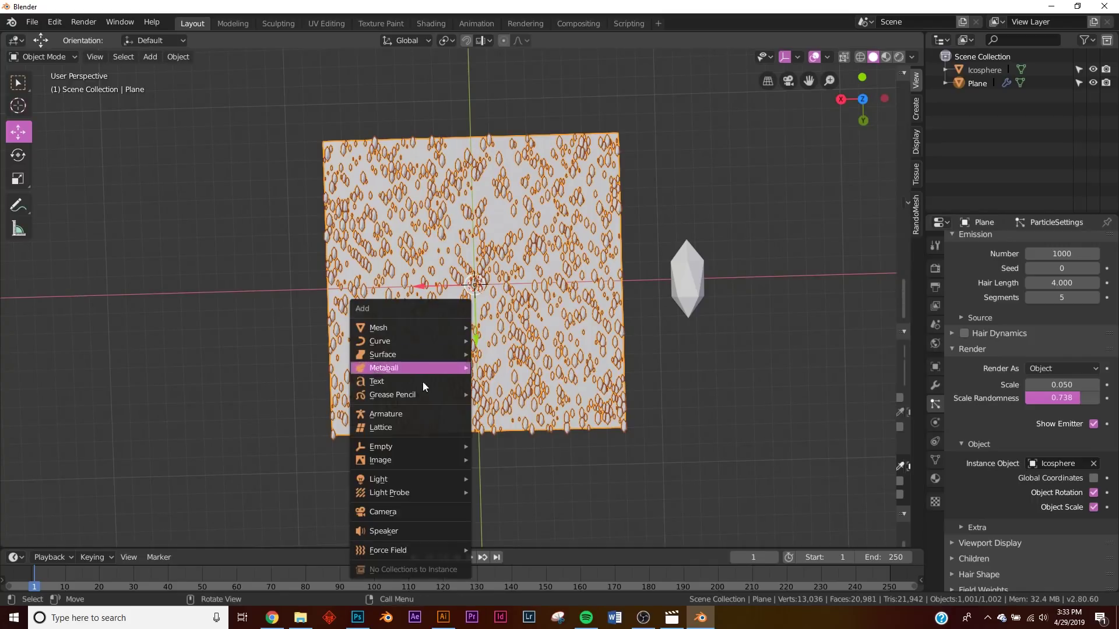
{"action": "left_click", "coordinate": [408, 515]}
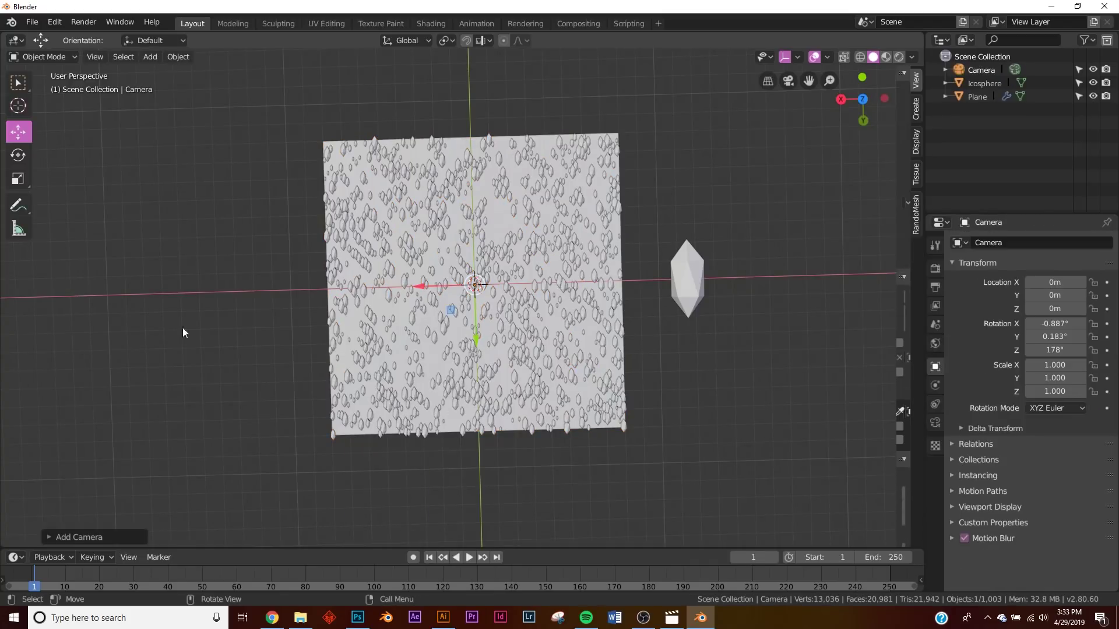
Step: Align the new camera to a straight top-down view of the crystal-covered plane
{"action": "key", "text": "grave"}
{"action": "left_click", "coordinate": [485, 196]}
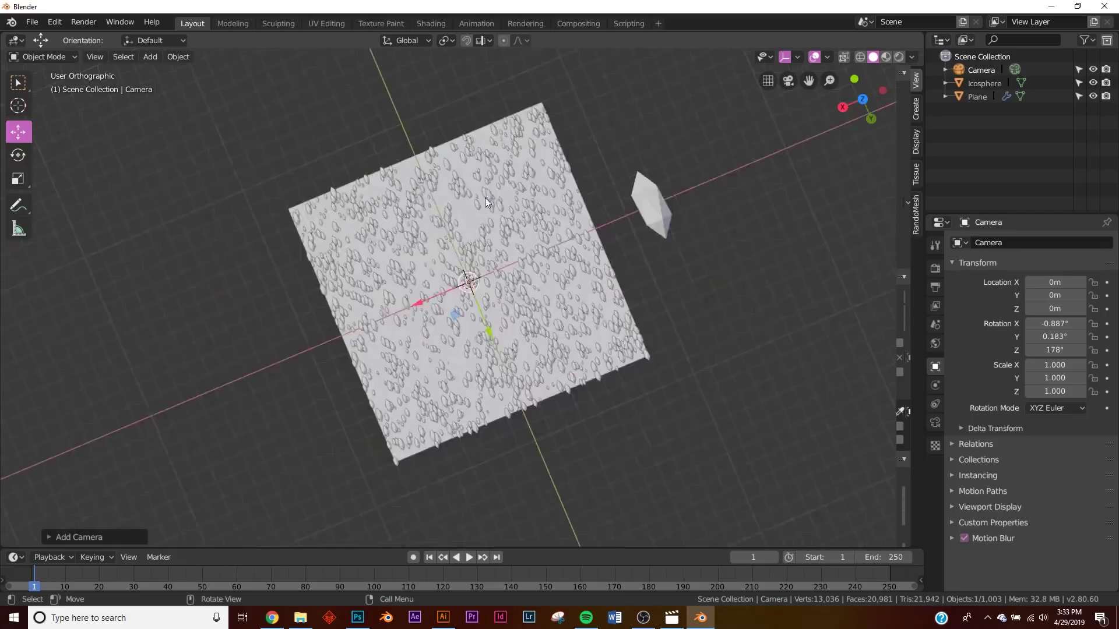
{"action": "middle_click_drag", "start_coordinate": [516, 325], "coordinate": [546, 301], "text": "shift"}
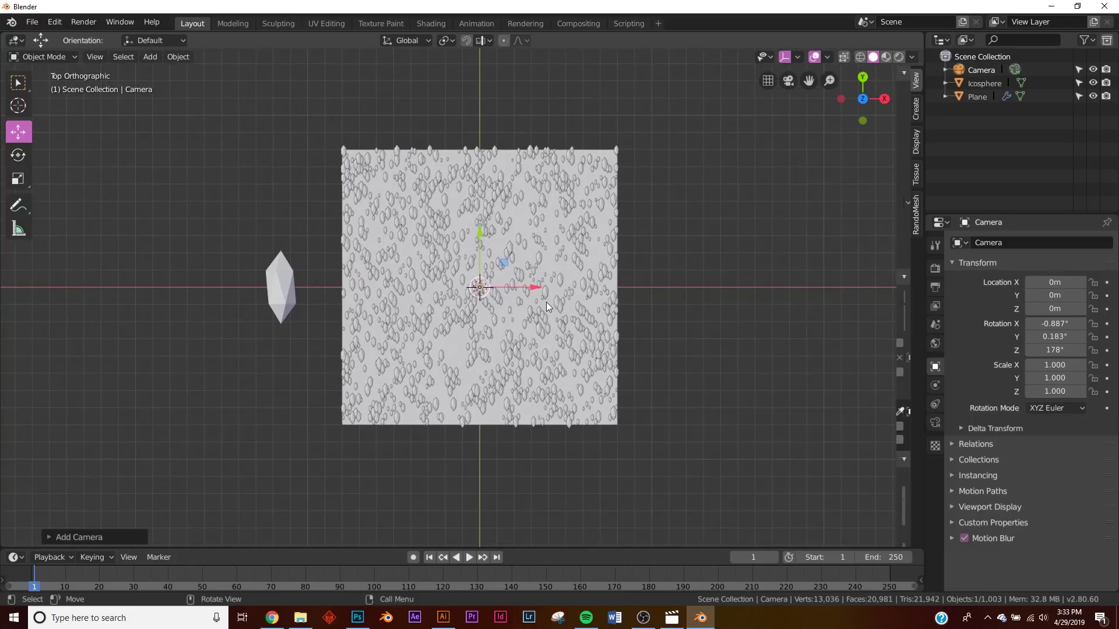
{"action": "key", "text": "ctrl+alt+KP_0"}
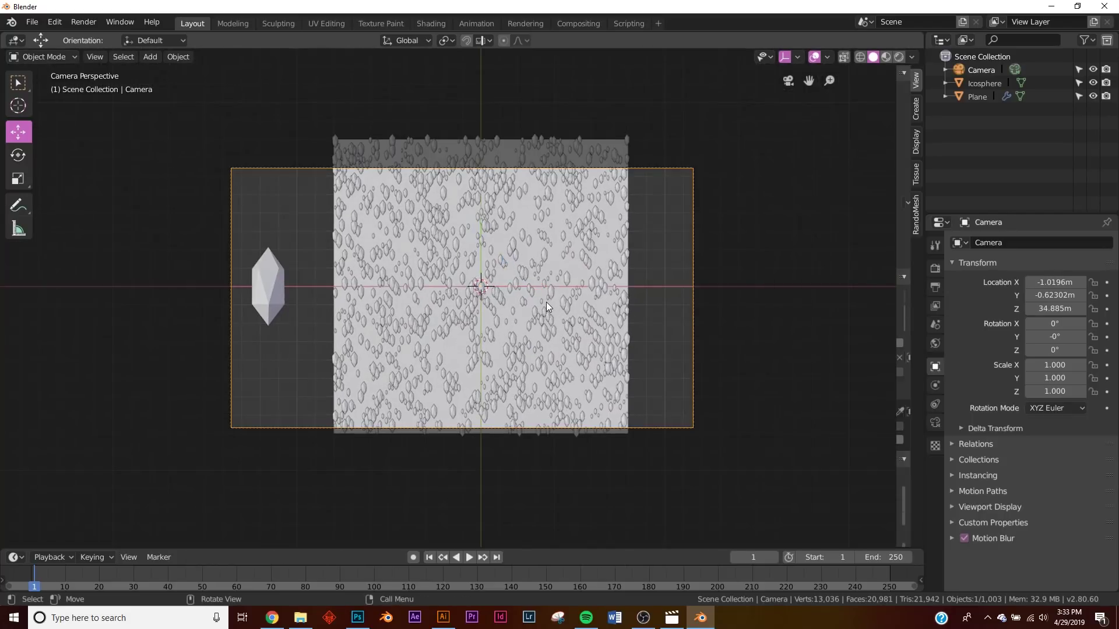
Step: Centre the camera over the plane and move it along its local Z axis to a height of about 20.2 m
{"action": "key", "text": "g"}
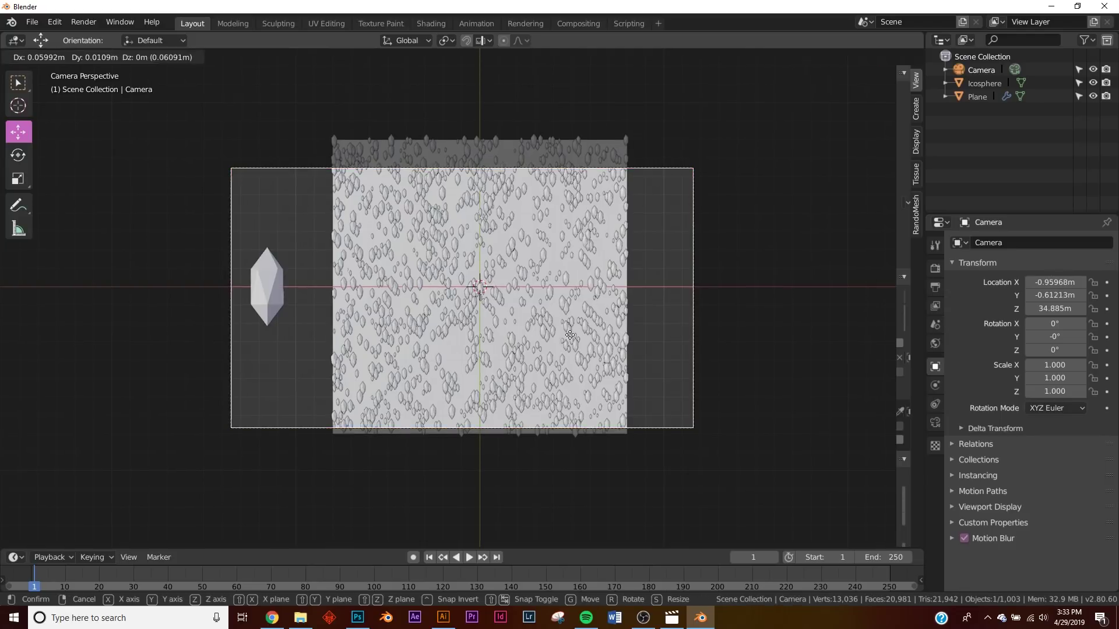
{"action": "left_click", "coordinate": [596, 306]}
{"action": "key", "text": "g"}
{"action": "key", "text": "z"}
{"action": "key", "text": "z"}
{"action": "left_click", "coordinate": [600, 114]}
{"action": "key", "text": "g"}
{"action": "left_click", "coordinate": [665, 114]}
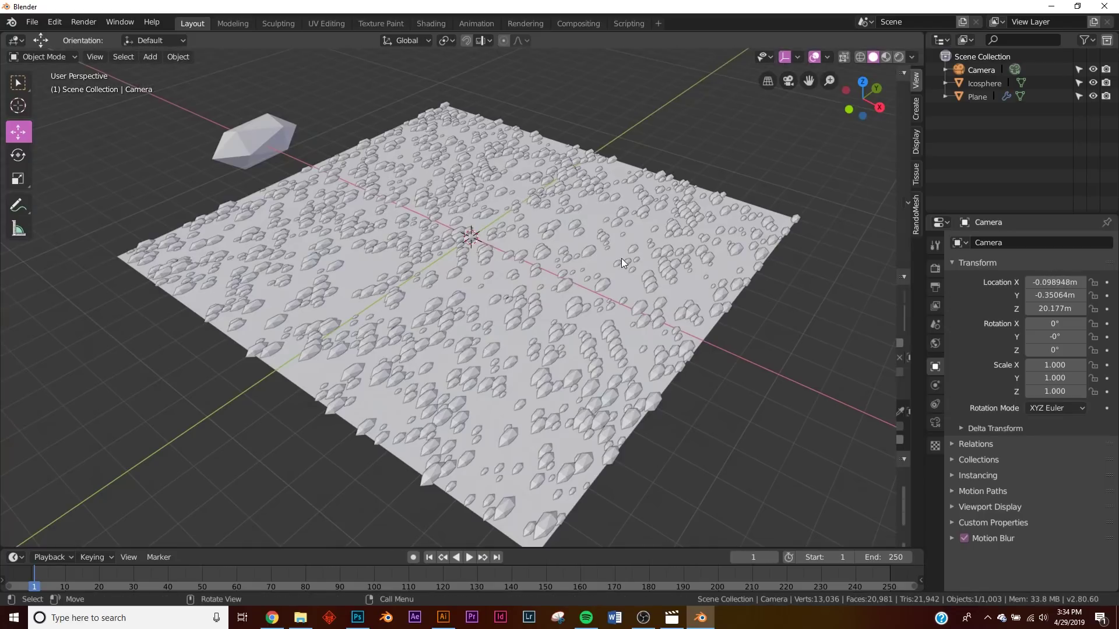
{"action": "middle_click_drag", "start_coordinate": [622, 257], "coordinate": [622, 258]}
{"action": "key", "text": "KP_0"}
{"action": "key", "text": "KP_0"}
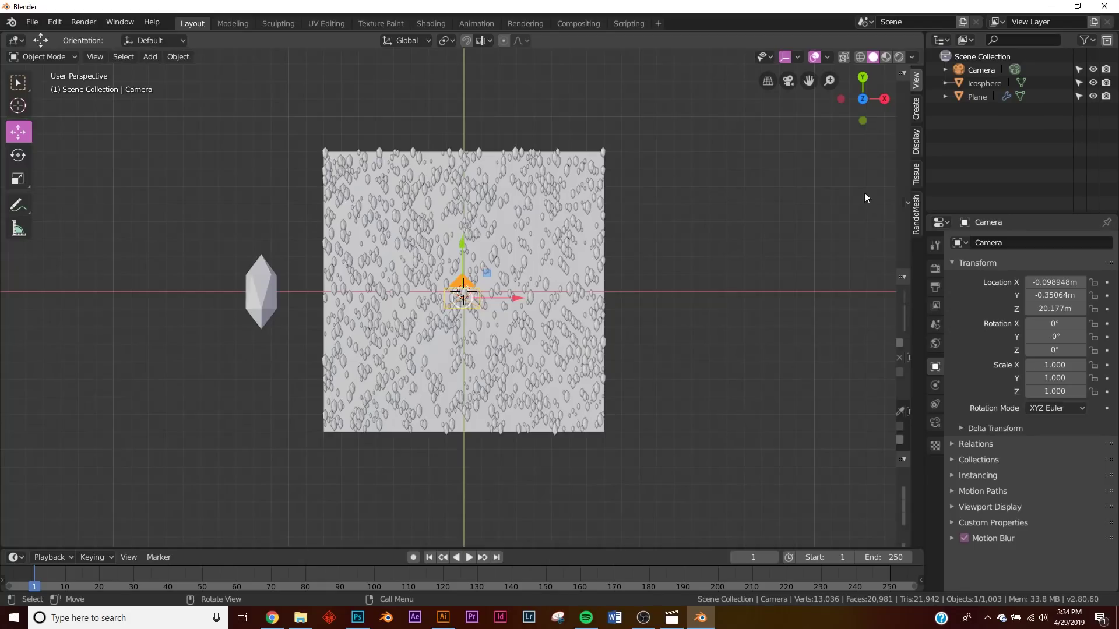
Step: Set the camera's Y location to 8 m so its frame is centred on the plane's far edge
{"action": "middle_click_drag", "start_coordinate": [604, 292], "coordinate": [499, 255]}
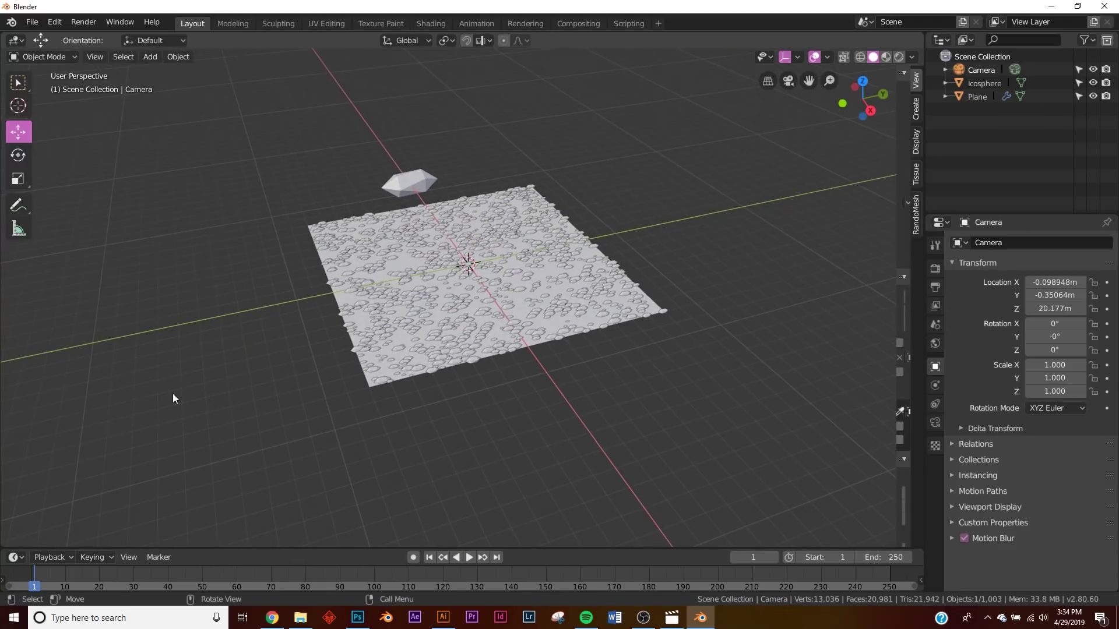
{"action": "key", "text": "KP_0"}
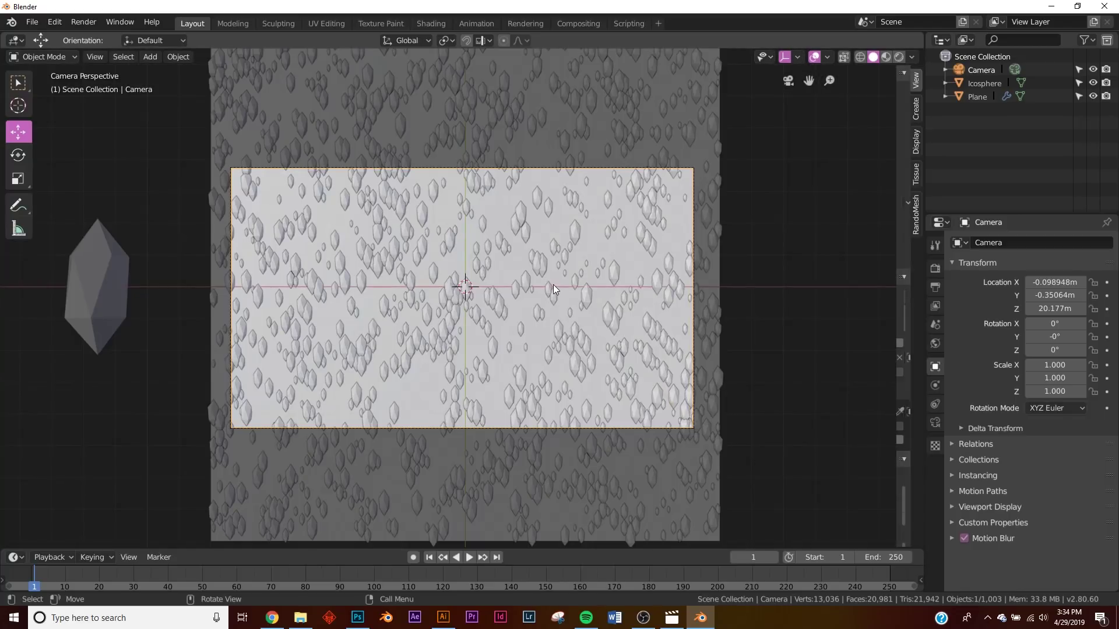
{"action": "left_click_drag", "start_coordinate": [1055, 296], "coordinate": [1085, 295]}
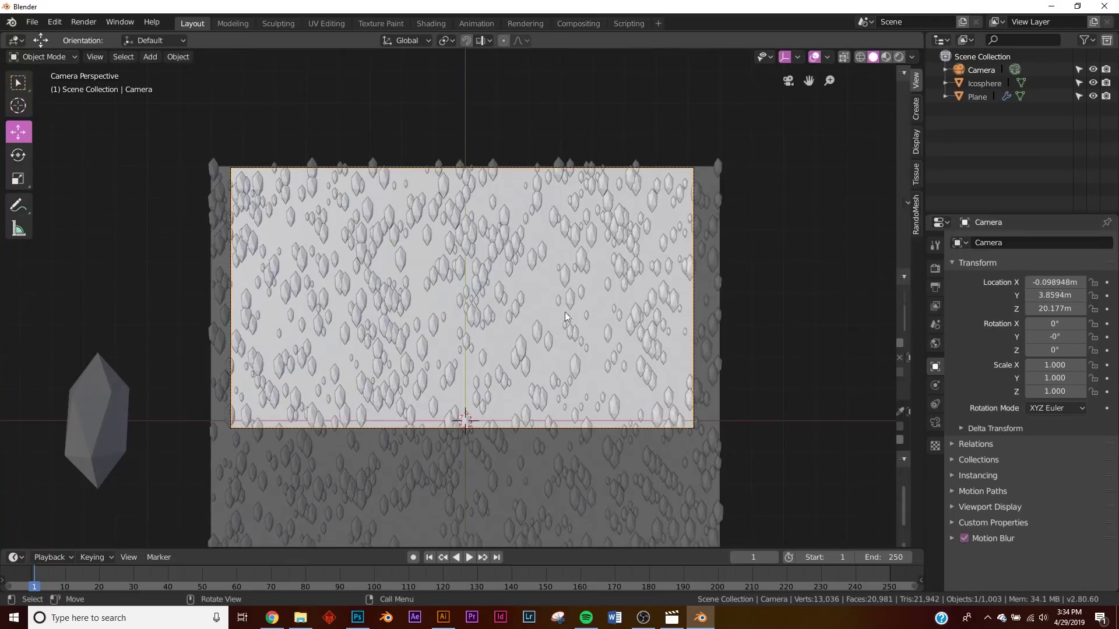
{"action": "key", "text": "ctrl+z"}
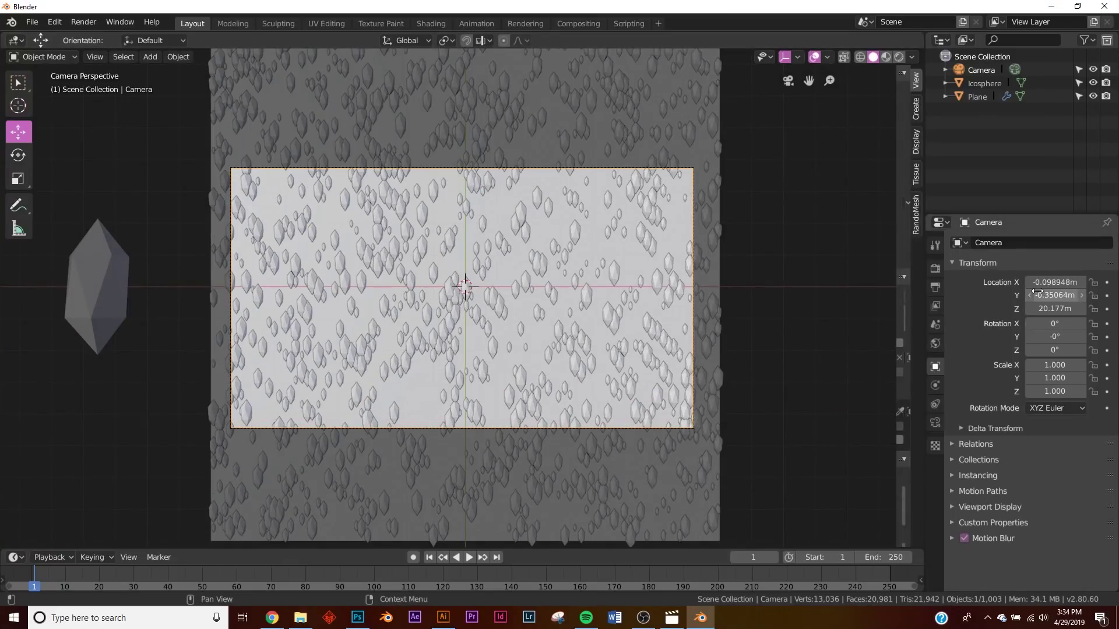
{"action": "left_click", "coordinate": [1052, 295]}
{"action": "key", "text": "Return"}
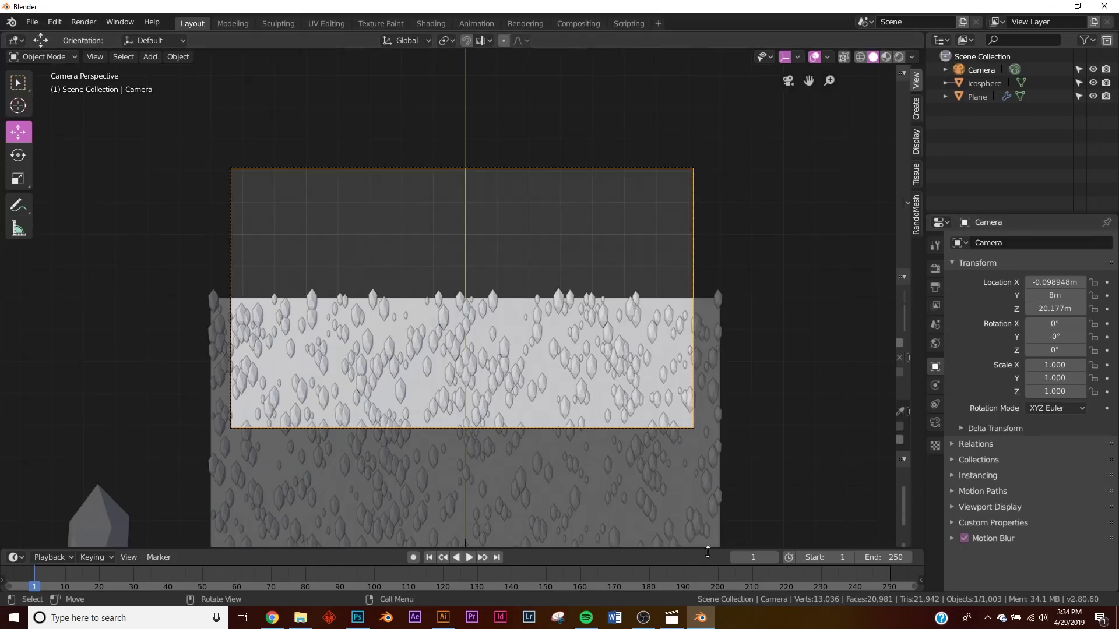
Step: Set the animation's end frame to 120
{"action": "left_click", "coordinate": [888, 557]}
{"action": "type", "text": "120"}
{"action": "key", "text": "Return"}
{"action": "scroll", "coordinate": [321, 586], "scroll_direction": "up", "scroll_amount": 3}
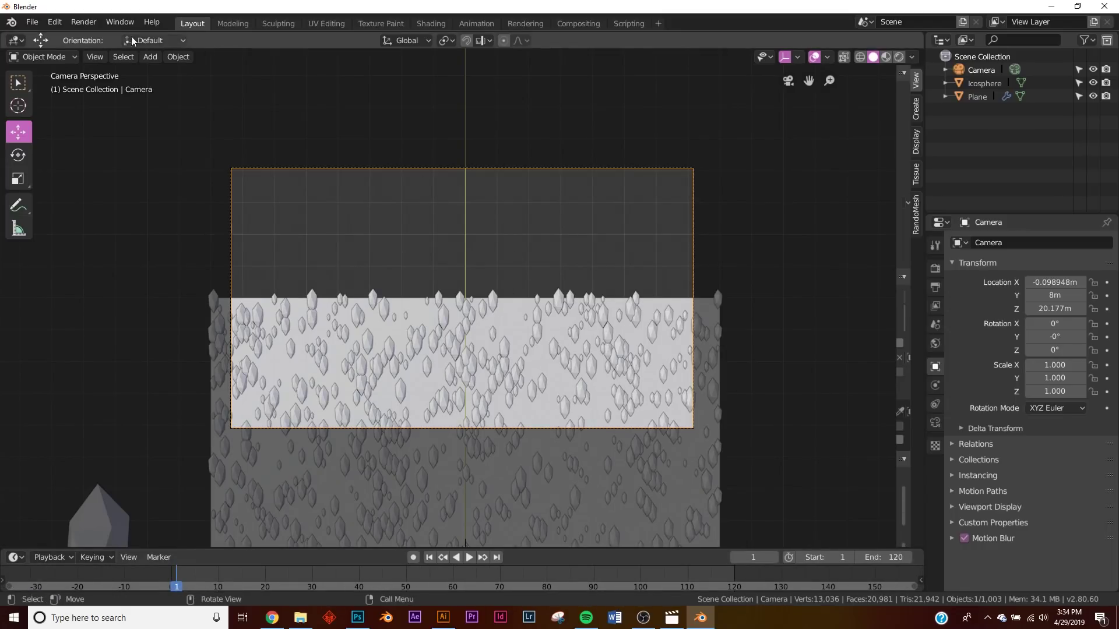
Step: Set the default keyframe interpolation to Linear in the animation preferences and close them
{"action": "left_click", "coordinate": [55, 24]}
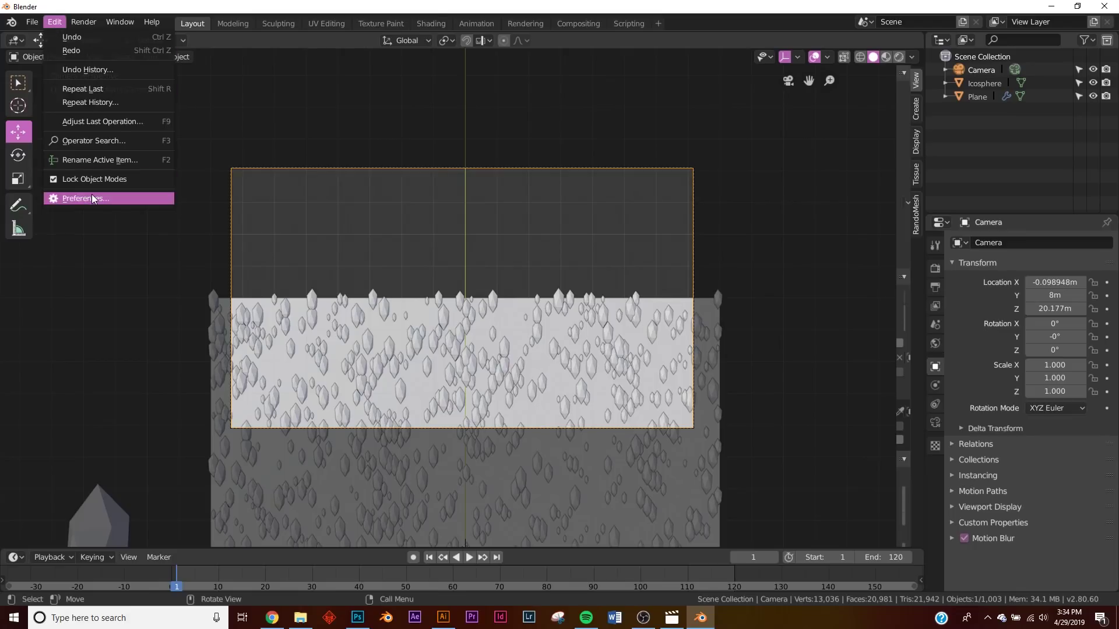
{"action": "left_click", "coordinate": [65, 198]}
{"action": "left_click", "coordinate": [19, 113]}
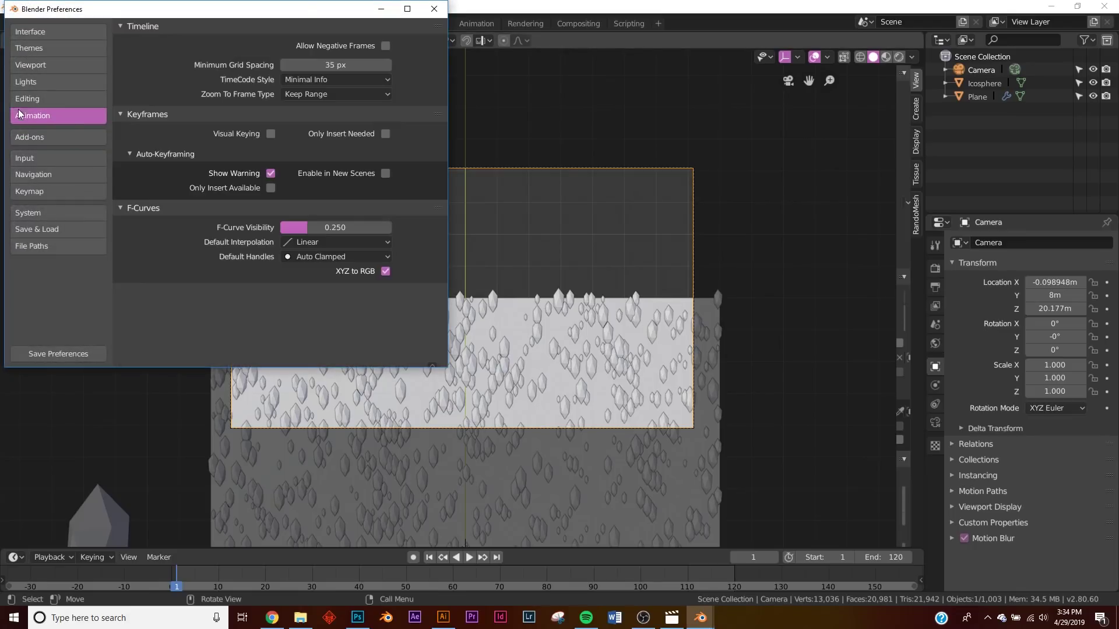
{"action": "left_click", "coordinate": [316, 241]}
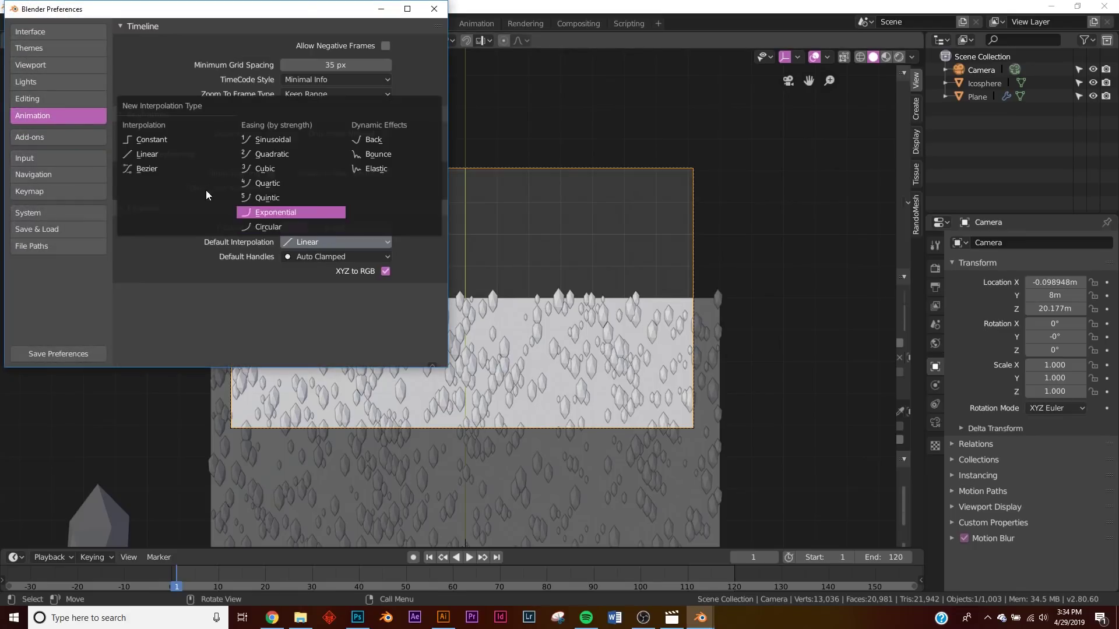
{"action": "left_click", "coordinate": [163, 168]}
{"action": "left_click", "coordinate": [314, 242]}
{"action": "left_click", "coordinate": [145, 156]}
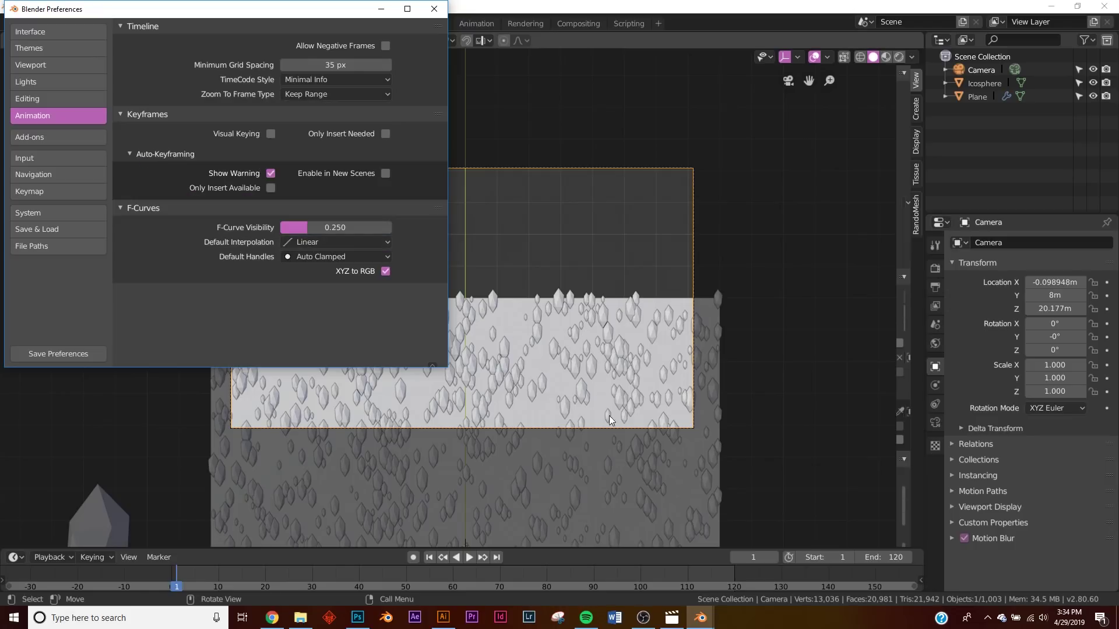
{"action": "left_click", "coordinate": [434, 9]}
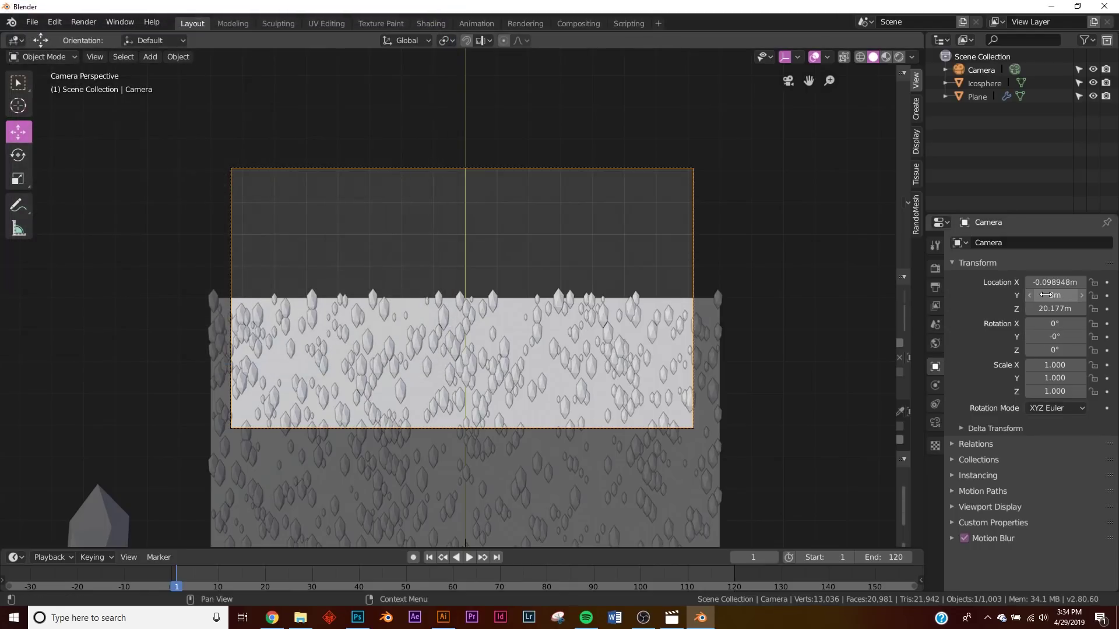
Step: Keyframe the camera's Y location at 8 m on frame 1 and at -8 m on frame 121
{"action": "left_click", "coordinate": [1106, 296]}
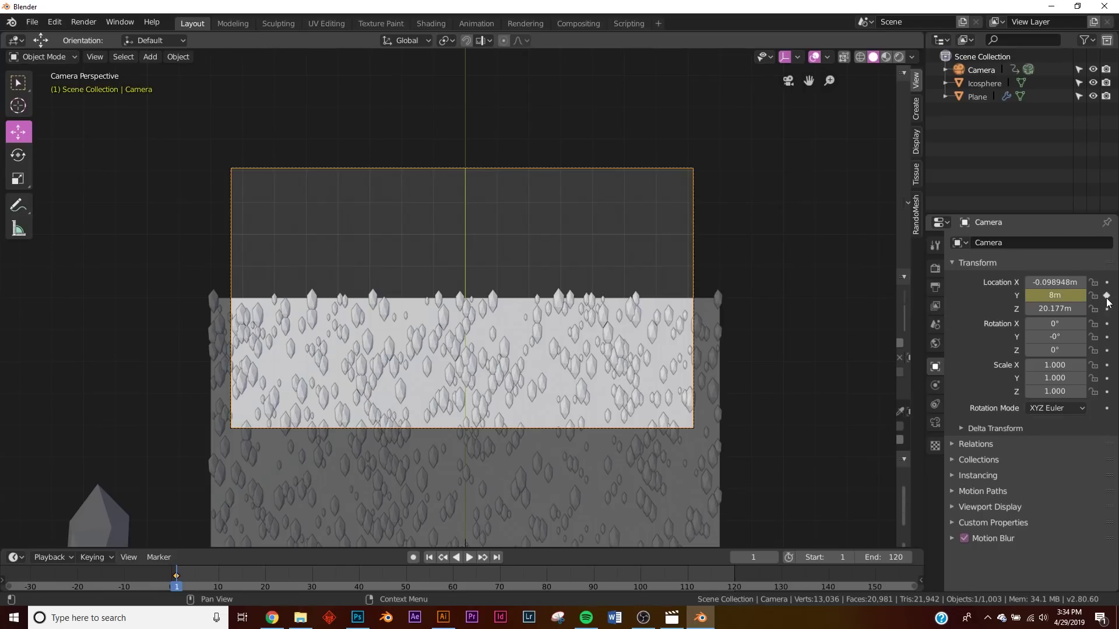
{"action": "left_click", "coordinate": [497, 558]}
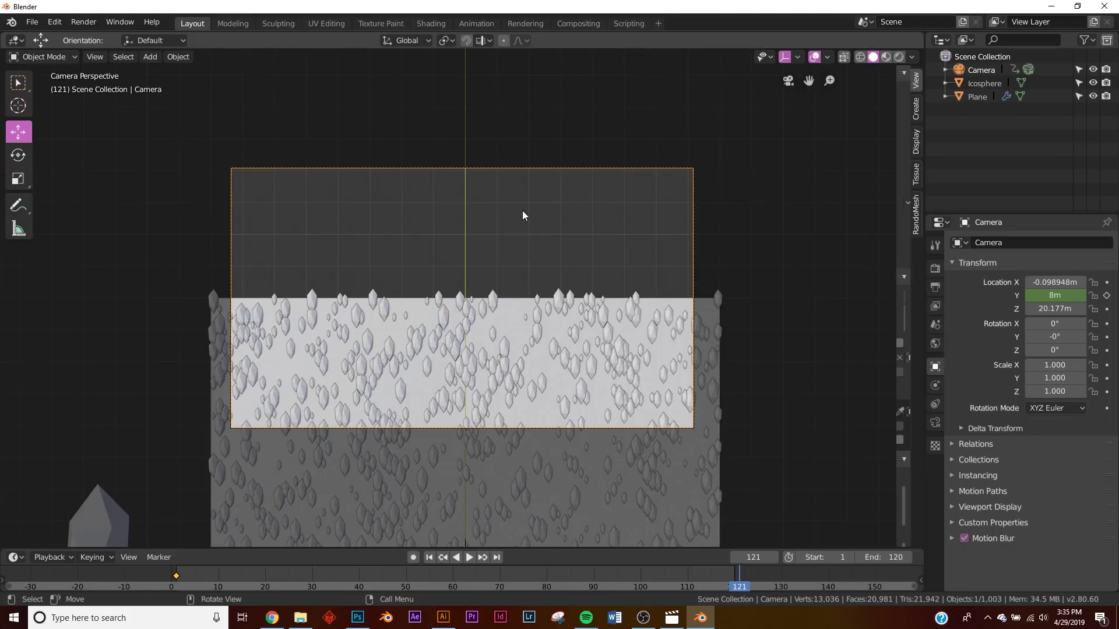
{"action": "left_click", "coordinate": [1046, 295]}
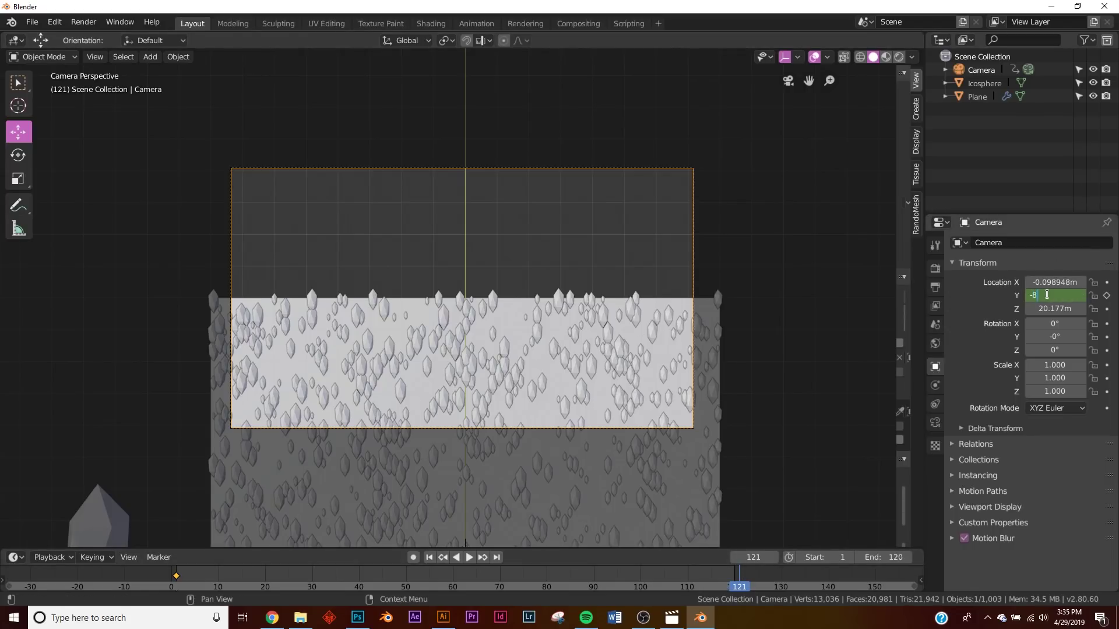
{"action": "type", "text": "-8"}
{"action": "key", "text": "Return"}
{"action": "left_click", "coordinate": [1105, 296]}
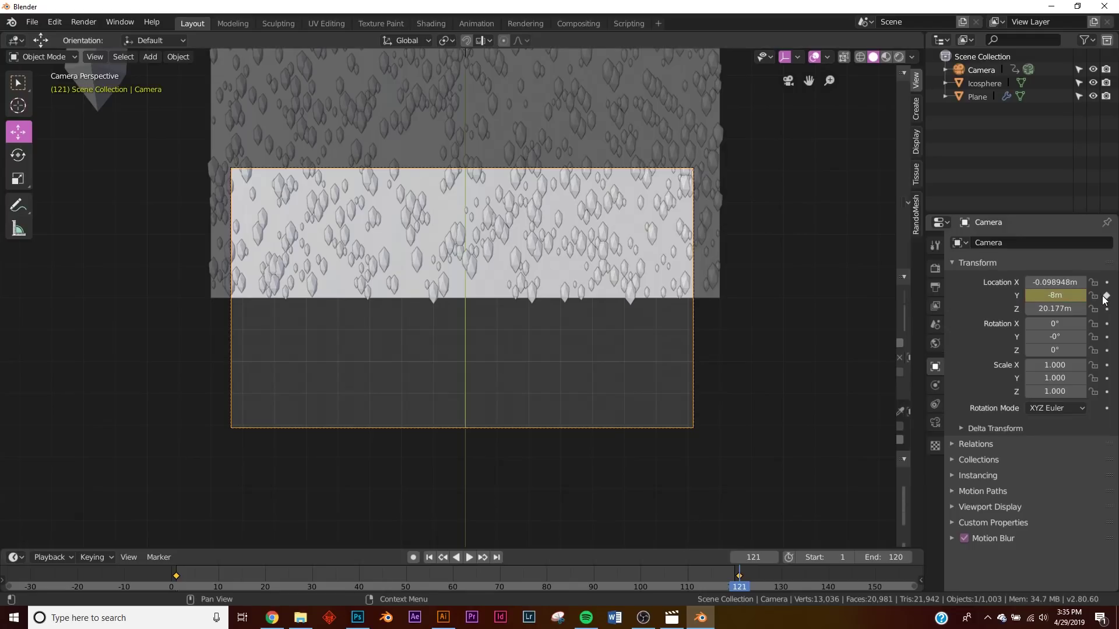
Step: Play back the camera animation and compare its first and last frames for a seamless loop
{"action": "left_click", "coordinate": [470, 557]}
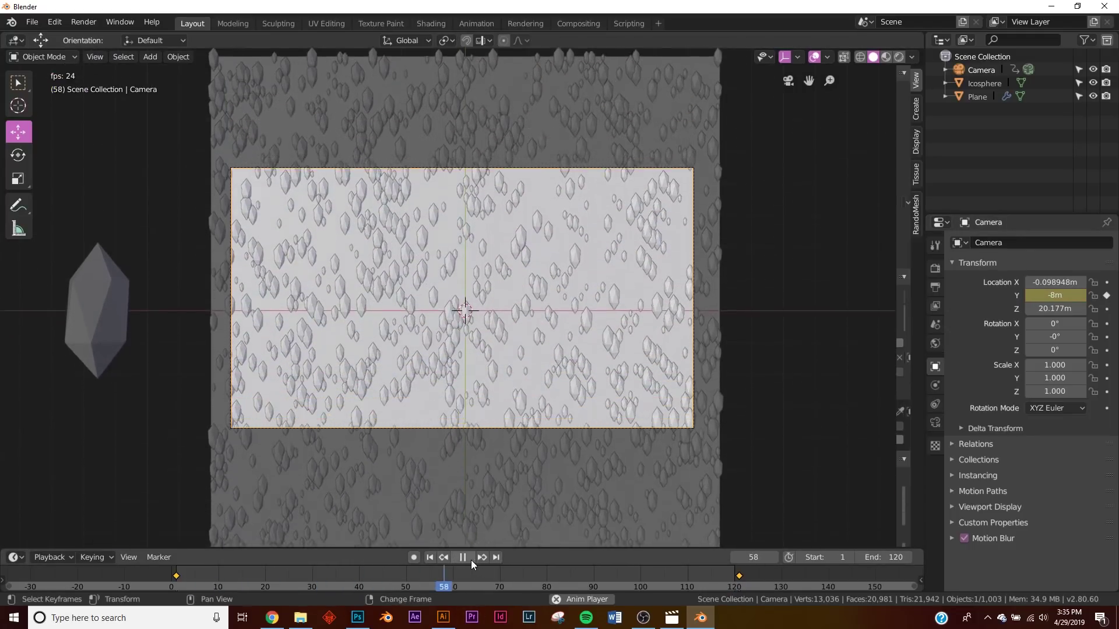
{"action": "left_click", "coordinate": [466, 559]}
{"action": "left_click", "coordinate": [431, 557]}
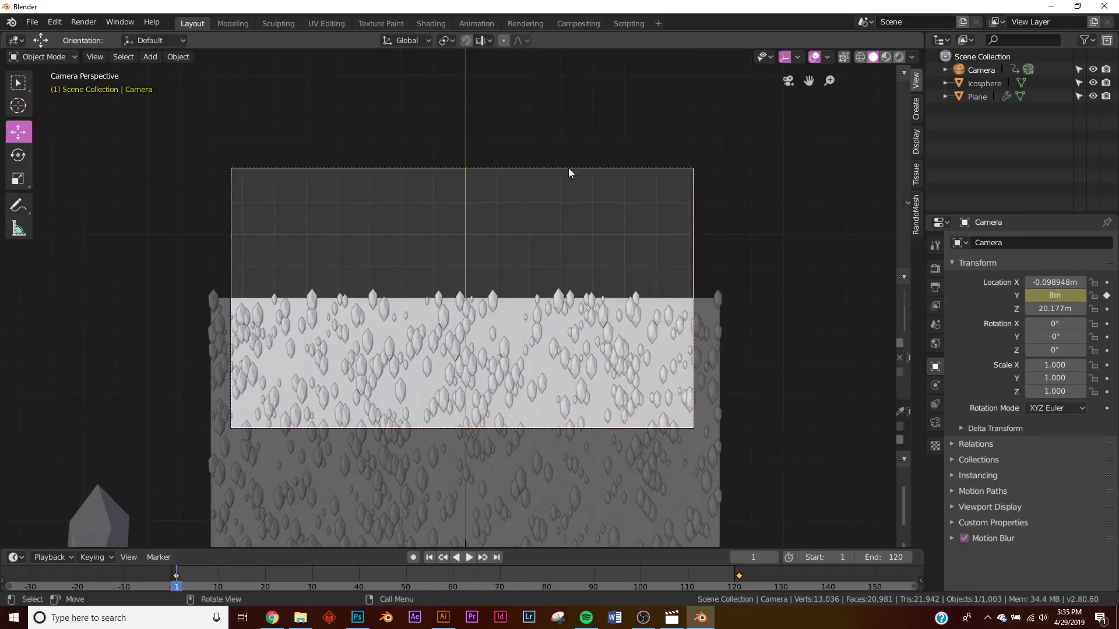
{"action": "left_click", "coordinate": [496, 558]}
Step: Try extending the crystal plane with an Array modifier and remove the modifier again
{"action": "middle_click_drag", "start_coordinate": [606, 387], "coordinate": [550, 376]}
{"action": "left_click", "coordinate": [478, 324]}
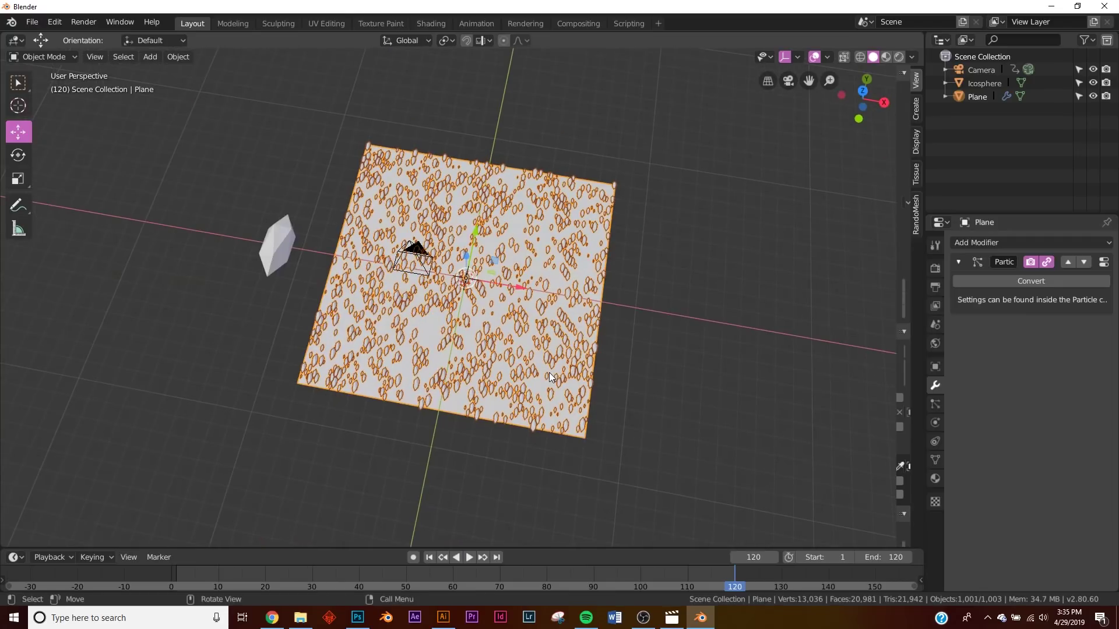
{"action": "left_click", "coordinate": [1008, 244]}
{"action": "left_click", "coordinate": [844, 272]}
{"action": "middle_click_drag", "start_coordinate": [630, 336], "coordinate": [648, 282]}
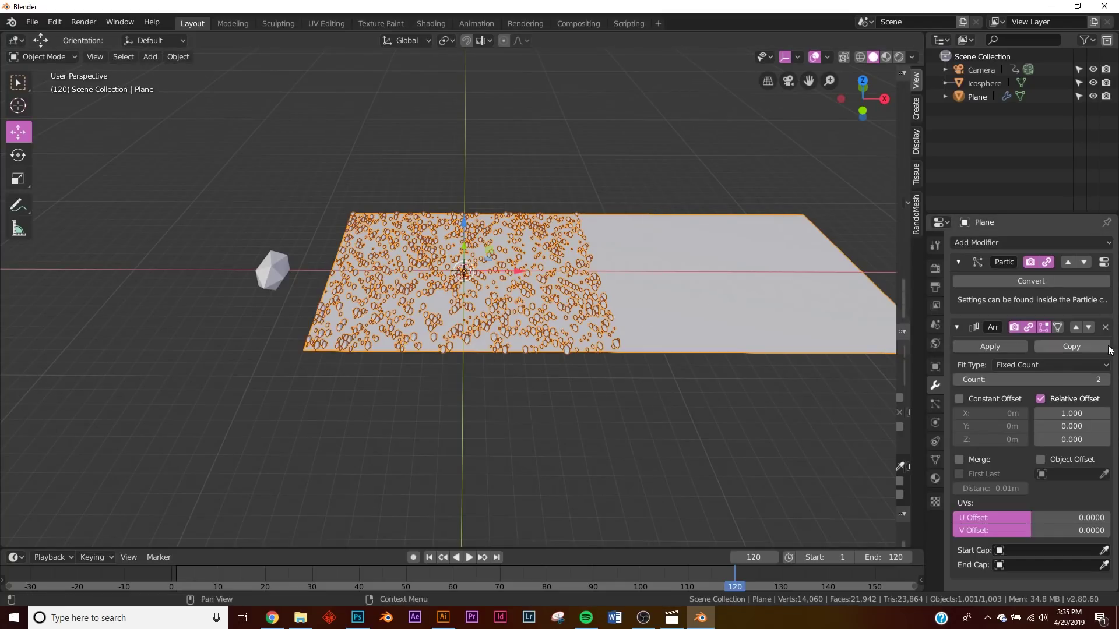
{"action": "left_click", "coordinate": [1105, 327]}
Step: Move the crystal plane into a new collection named dfghjkl
{"action": "middle_click_drag", "start_coordinate": [654, 333], "coordinate": [535, 374]}
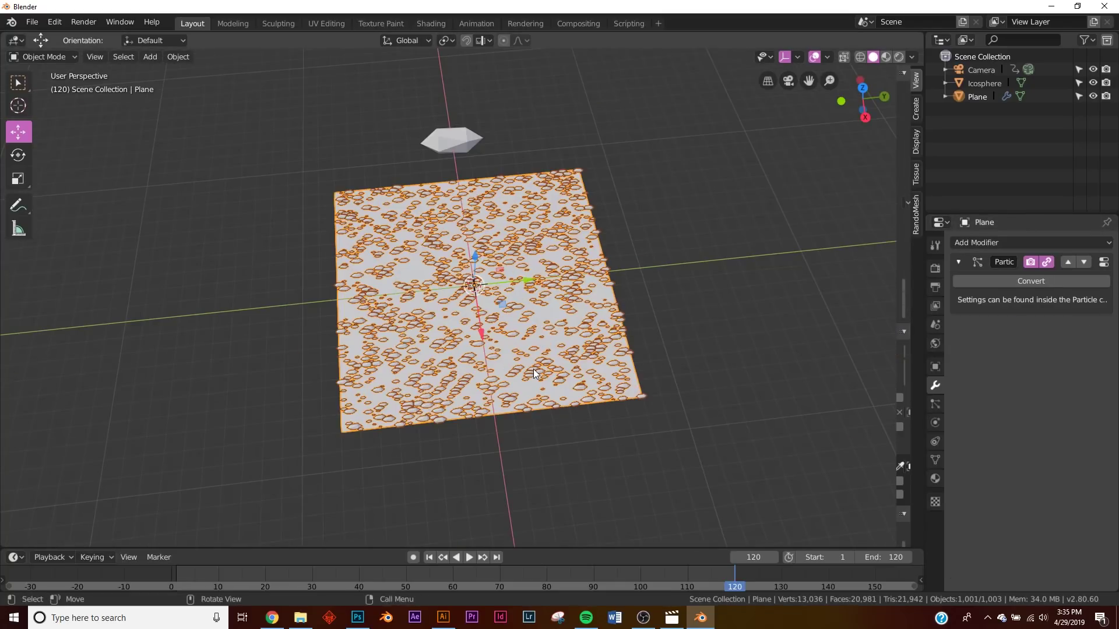
{"action": "key", "text": "m"}
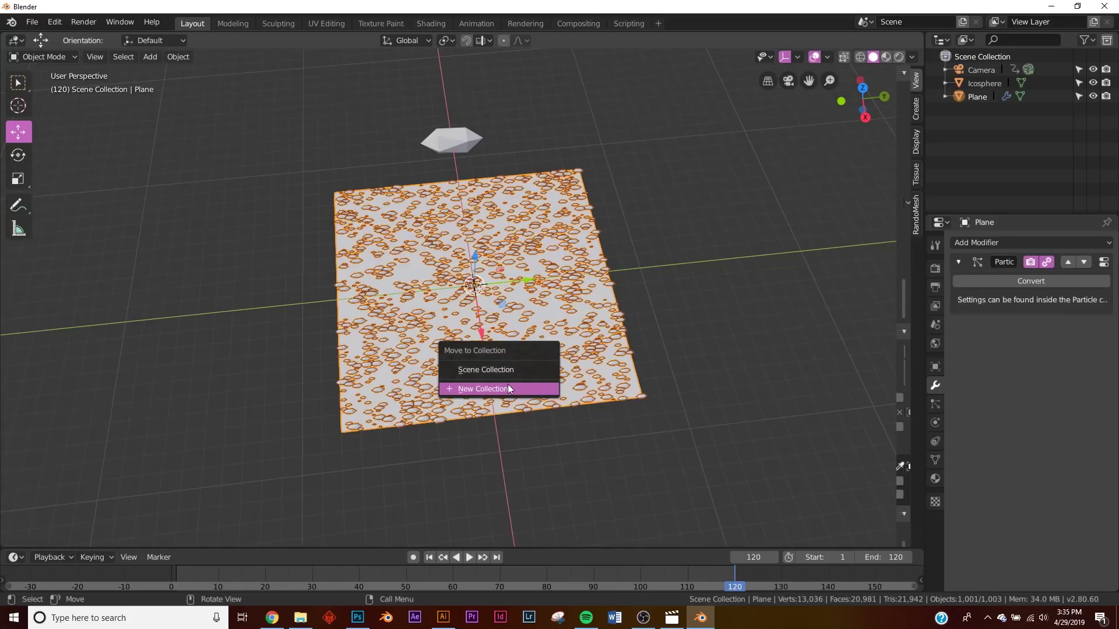
{"action": "left_click", "coordinate": [509, 384]}
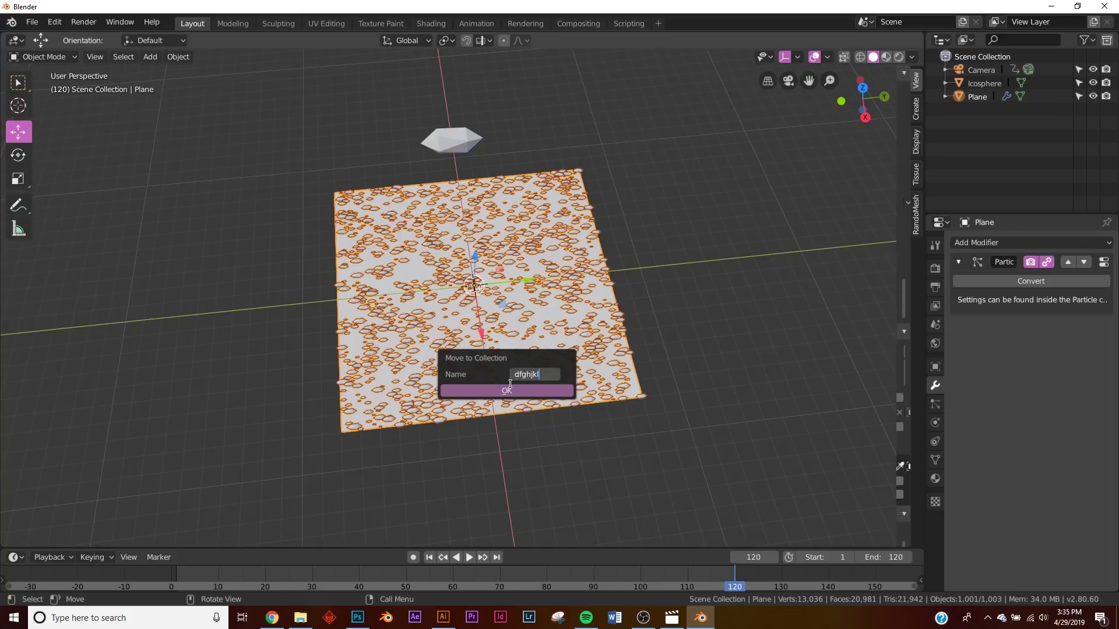
{"action": "left_click", "coordinate": [507, 391]}
Step: Add an instance of the dfghjkl collection and move it 16 m along Y, flush against the original plane
{"action": "middle_click_drag", "start_coordinate": [489, 323], "coordinate": [439, 317]}
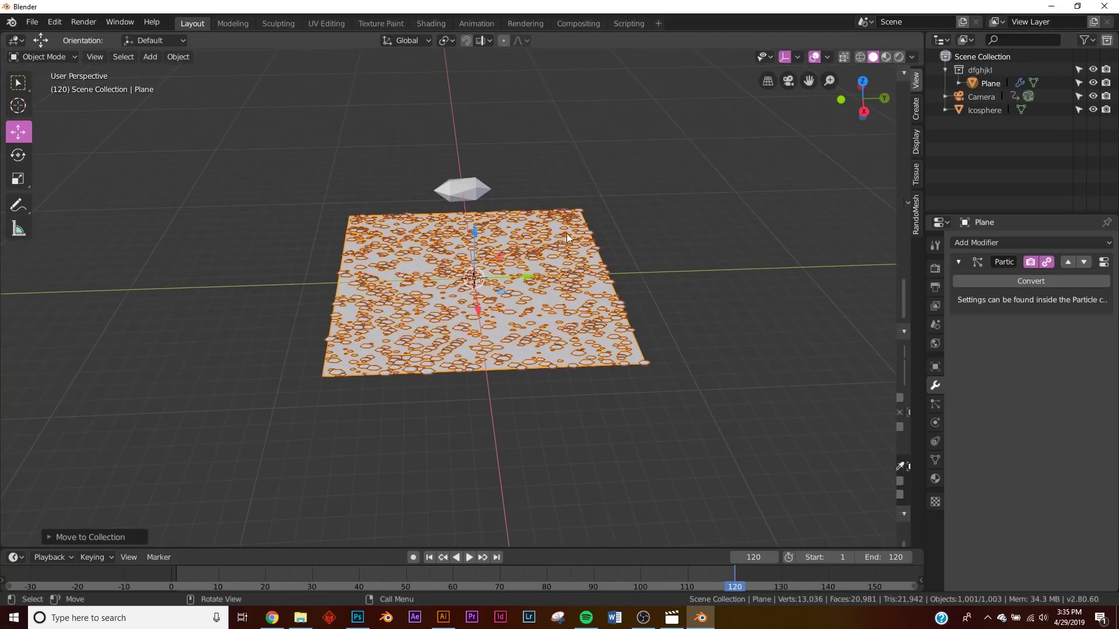
{"action": "key", "text": "shift+a"}
{"action": "mouse_move", "coordinate": [520, 286]}
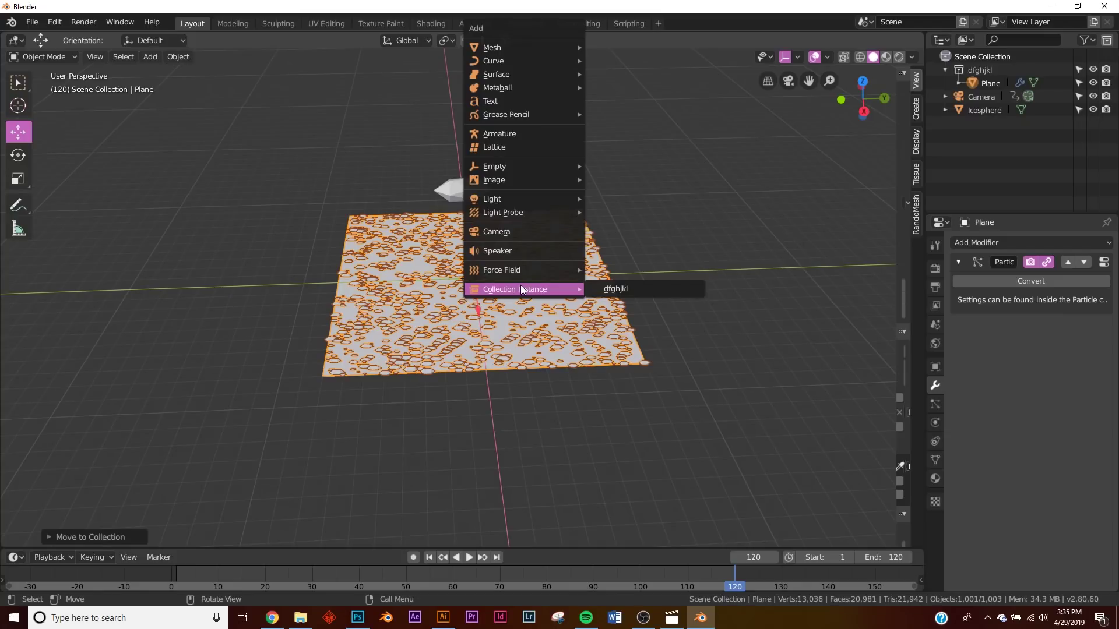
{"action": "left_click", "coordinate": [623, 292]}
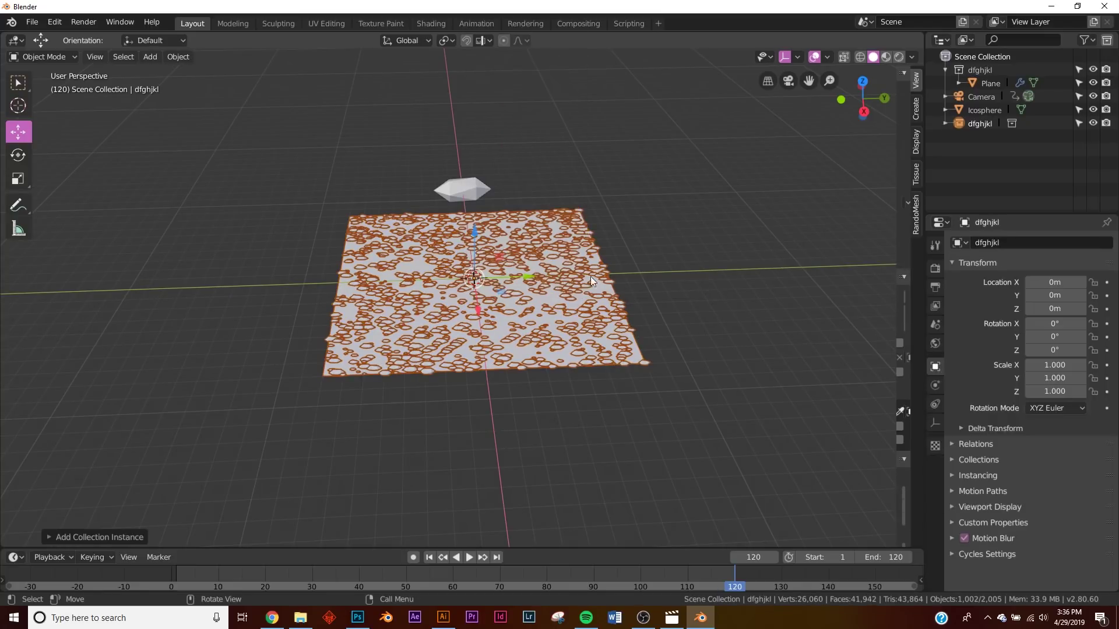
{"action": "left_click_drag", "start_coordinate": [529, 277], "coordinate": [783, 284]}
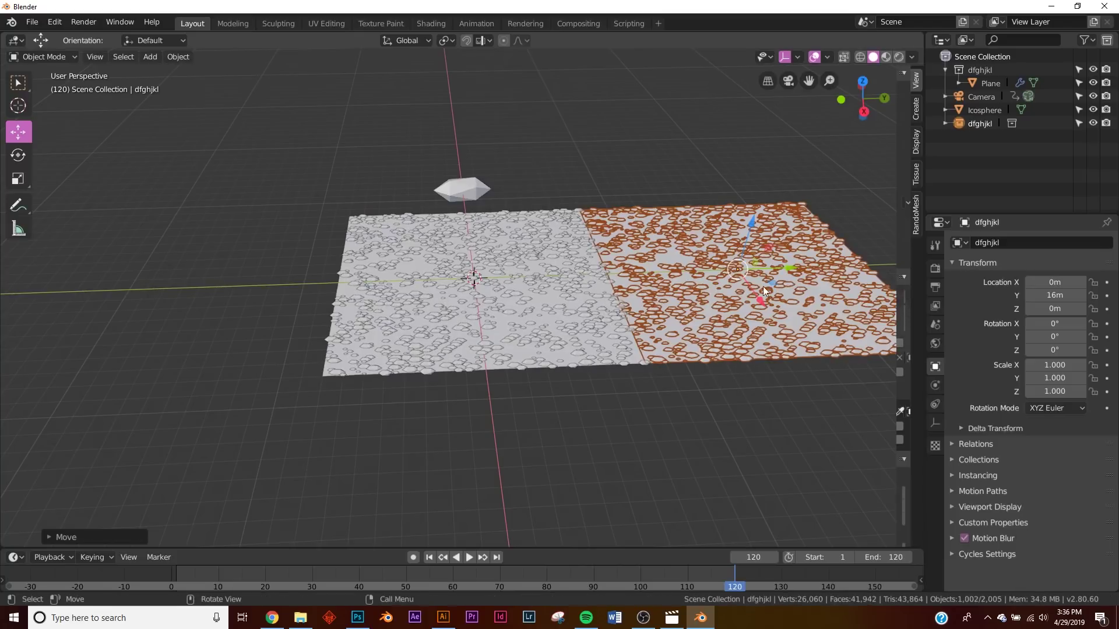
Step: Duplicate the collection instance and move the copy to Y -16 m, against the original plane's opposite edge
{"action": "key", "text": "shift+d"}
{"action": "right_click", "coordinate": [705, 230]}
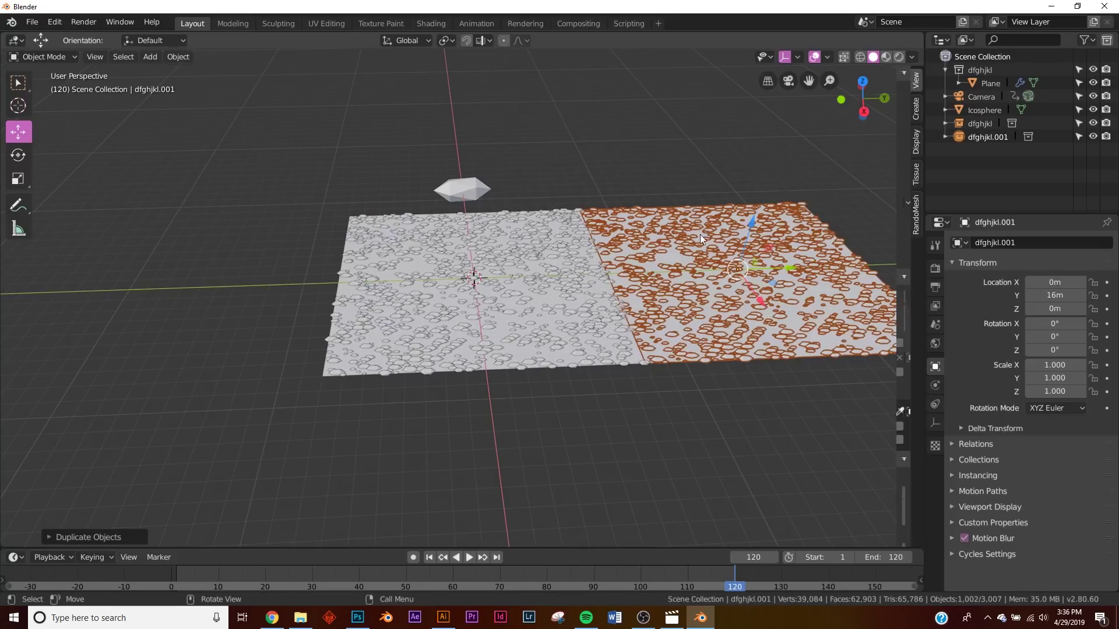
{"action": "left_click_drag", "start_coordinate": [796, 271], "coordinate": [257, 313]}
Step: Deselect everything and play the animation through the camera to check that the extended crystal field loops
{"action": "key", "text": "KP_0"}
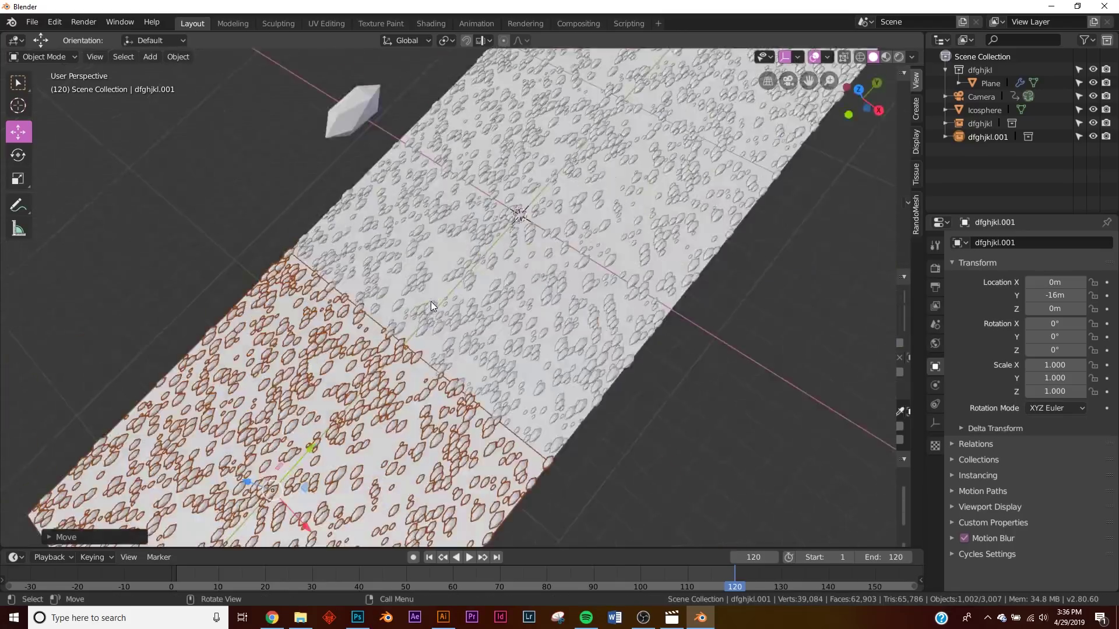
{"action": "left_click", "coordinate": [824, 272]}
{"action": "scroll", "coordinate": [565, 466], "scroll_direction": "up", "scroll_amount": 4}
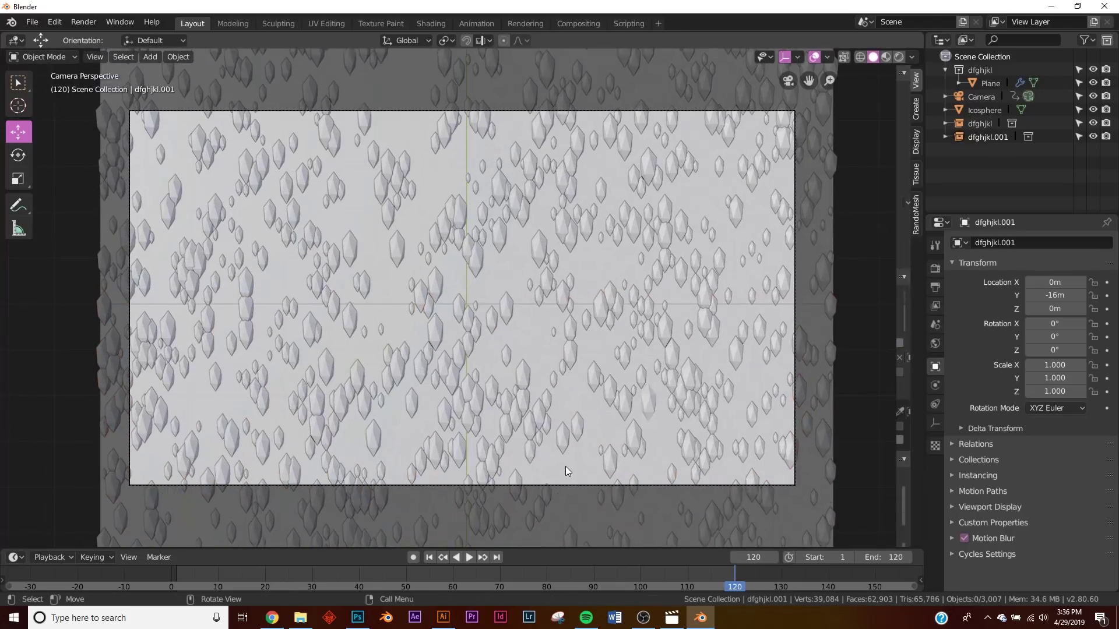
{"action": "left_click", "coordinate": [469, 557]}
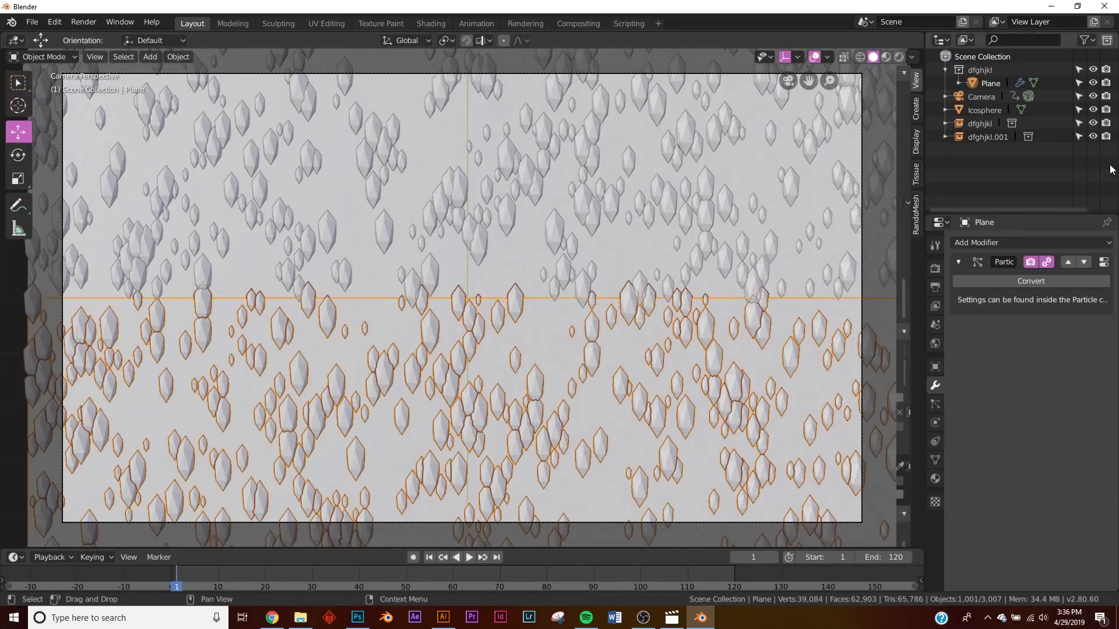
Step: Add a Wireframe modifier to the crystal plane and set its thickness to 0 m to hide the plane's surface
{"action": "left_click", "coordinate": [998, 243]}
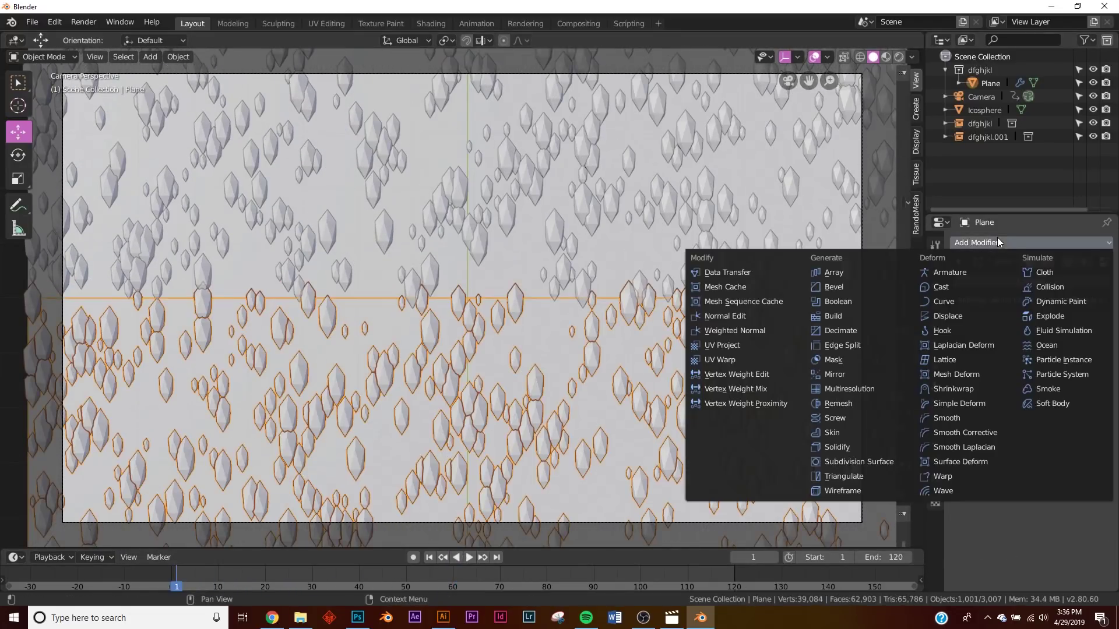
{"action": "left_click", "coordinate": [839, 491]}
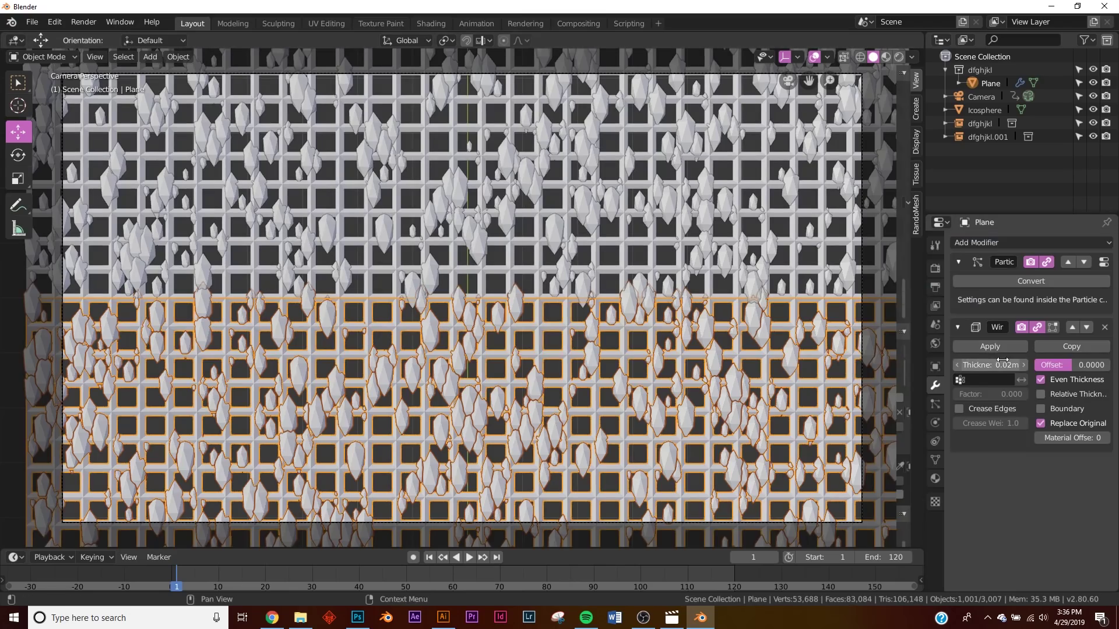
{"action": "middle_click_drag", "start_coordinate": [449, 360], "coordinate": [499, 211]}
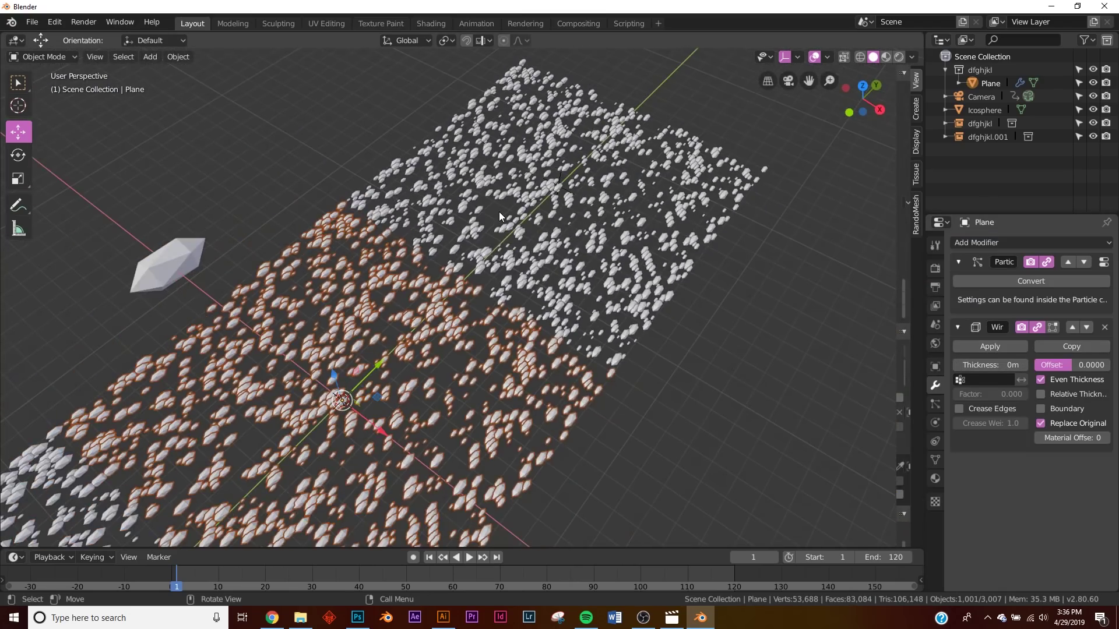
{"action": "key", "text": "KP_0"}
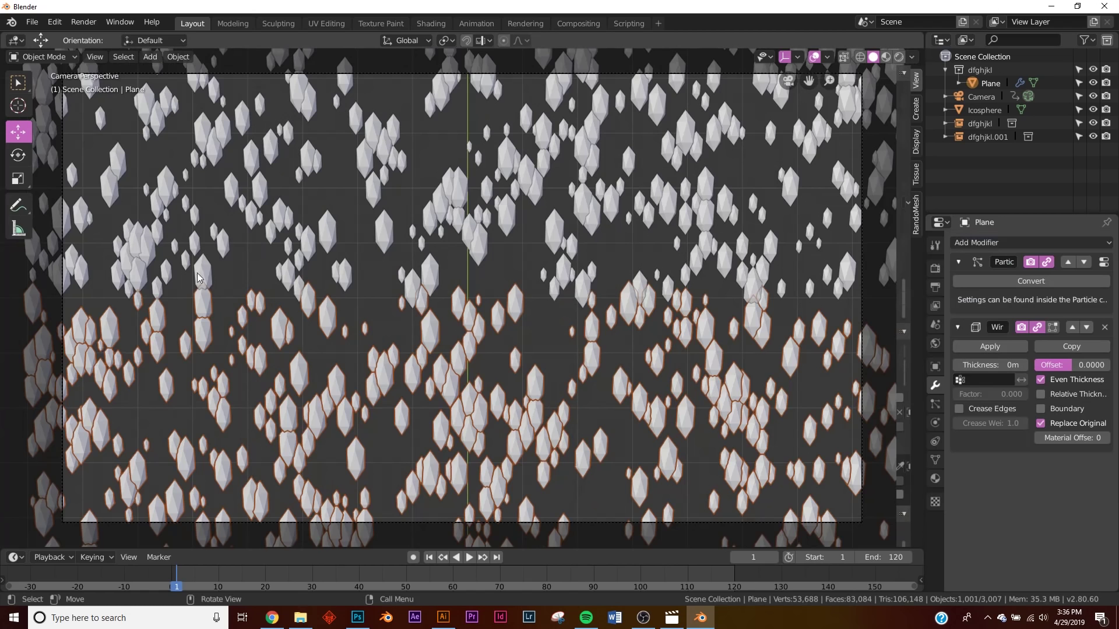
Step: Set the plane's hair particle system to 272 particles with a render scale of 0.080
{"action": "left_click", "coordinate": [935, 404]}
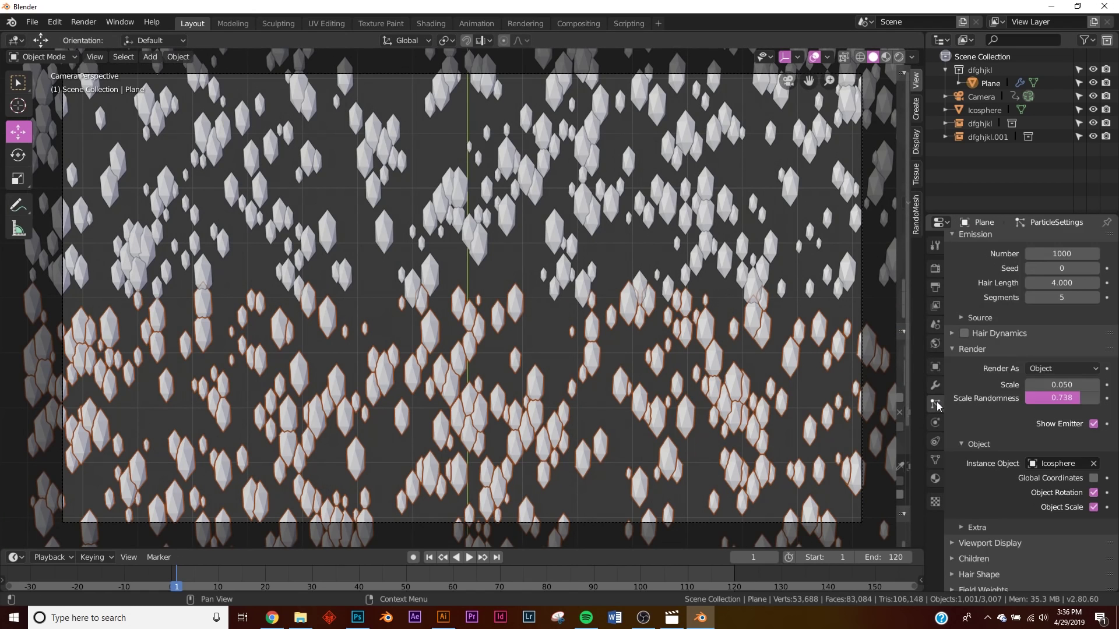
{"action": "scroll", "coordinate": [1079, 412], "scroll_direction": "up", "scroll_amount": 5}
{"action": "left_click_drag", "start_coordinate": [1075, 370], "coordinate": [1034, 370]}
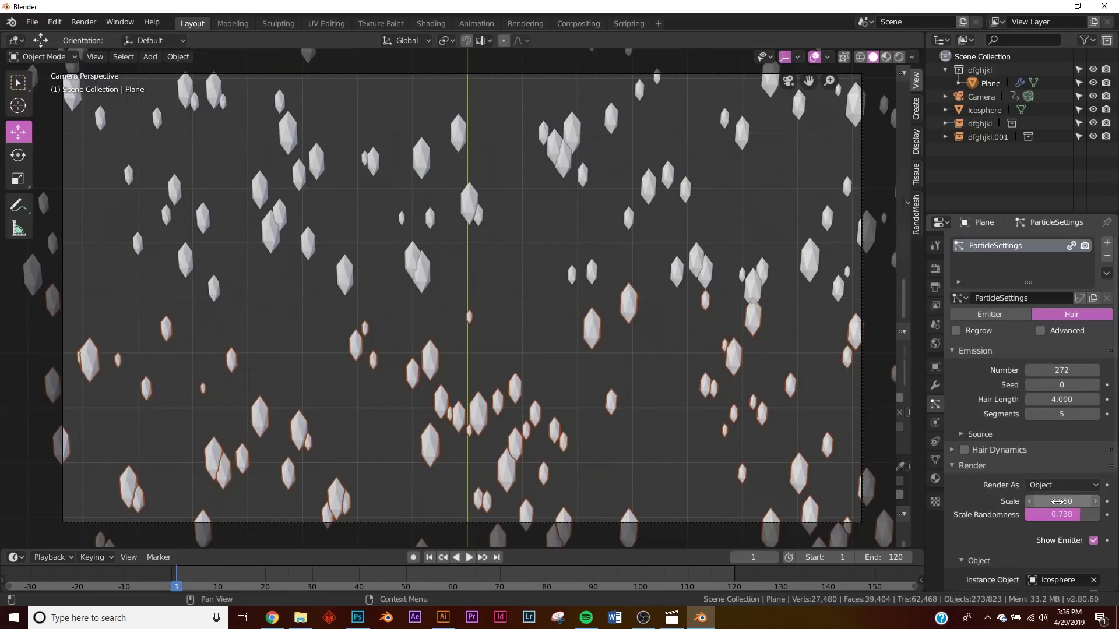
{"action": "mouse_move", "coordinate": [1061, 501]}
{"action": "left_mouse_down"}
{"action": "mouse_move", "coordinate": [1090, 501]}
{"action": "mouse_move", "coordinate": [1078, 501]}
{"action": "left_mouse_up"}
{"action": "scroll", "coordinate": [442, 273], "scroll_direction": "down", "scroll_amount": 2}
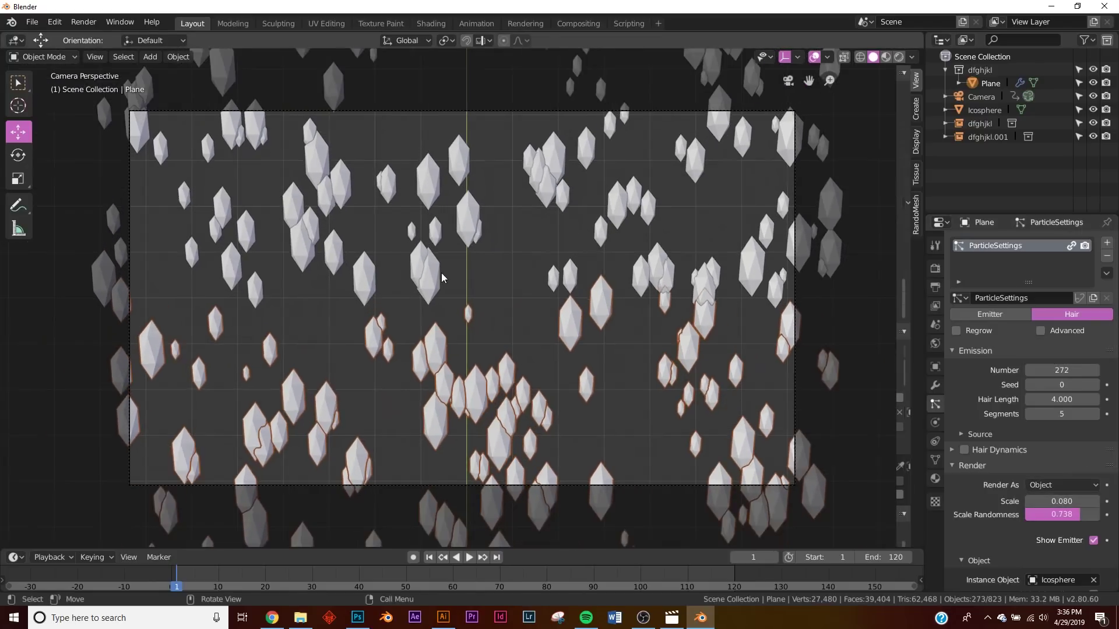
Step: Give the source icosphere crystal a new material with metallic 1.000 and roughness 0.395
{"action": "middle_click_drag", "start_coordinate": [694, 350], "coordinate": [669, 241]}
{"action": "scroll", "coordinate": [669, 242], "scroll_direction": "down", "scroll_amount": 1}
{"action": "left_click", "coordinate": [243, 290]}
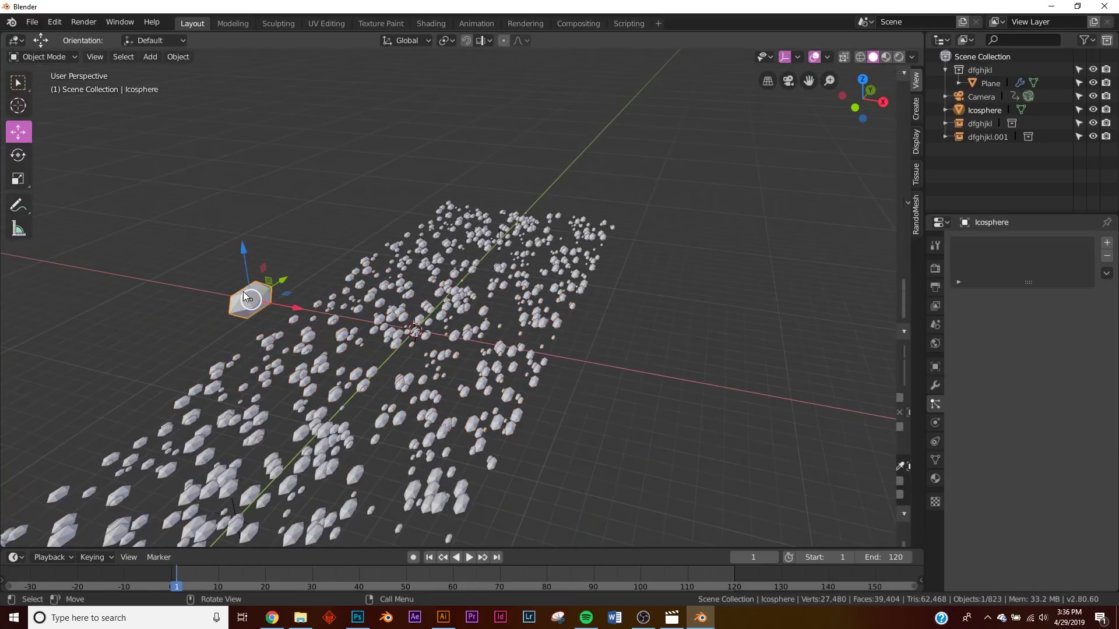
{"action": "left_click", "coordinate": [936, 478]}
{"action": "left_click", "coordinate": [1016, 286]}
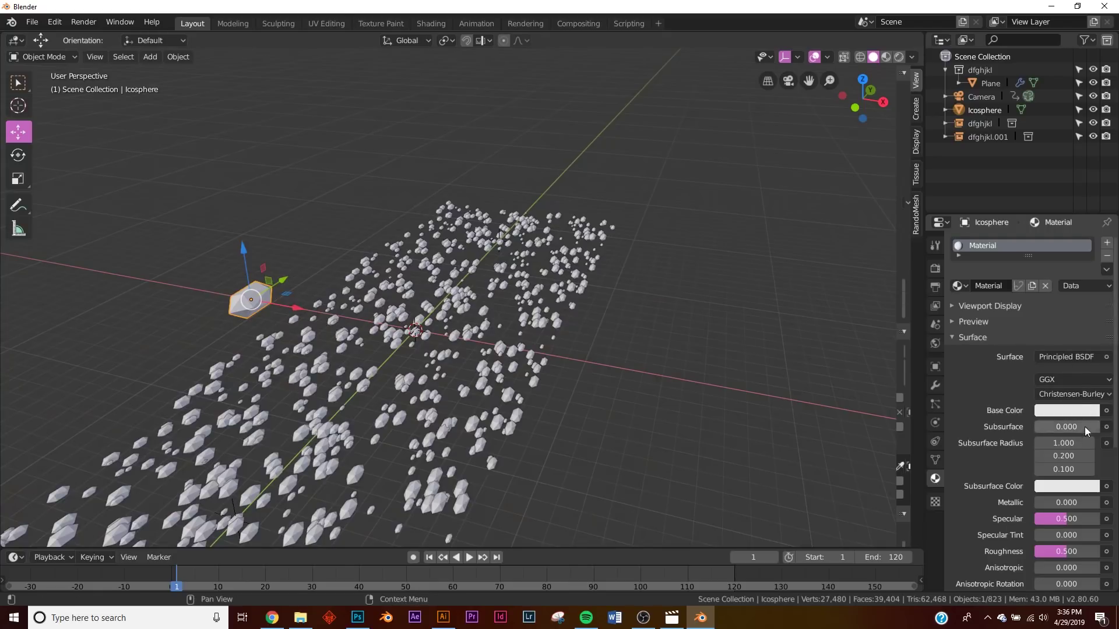
{"action": "left_click_drag", "start_coordinate": [1057, 502], "coordinate": [1099, 502]}
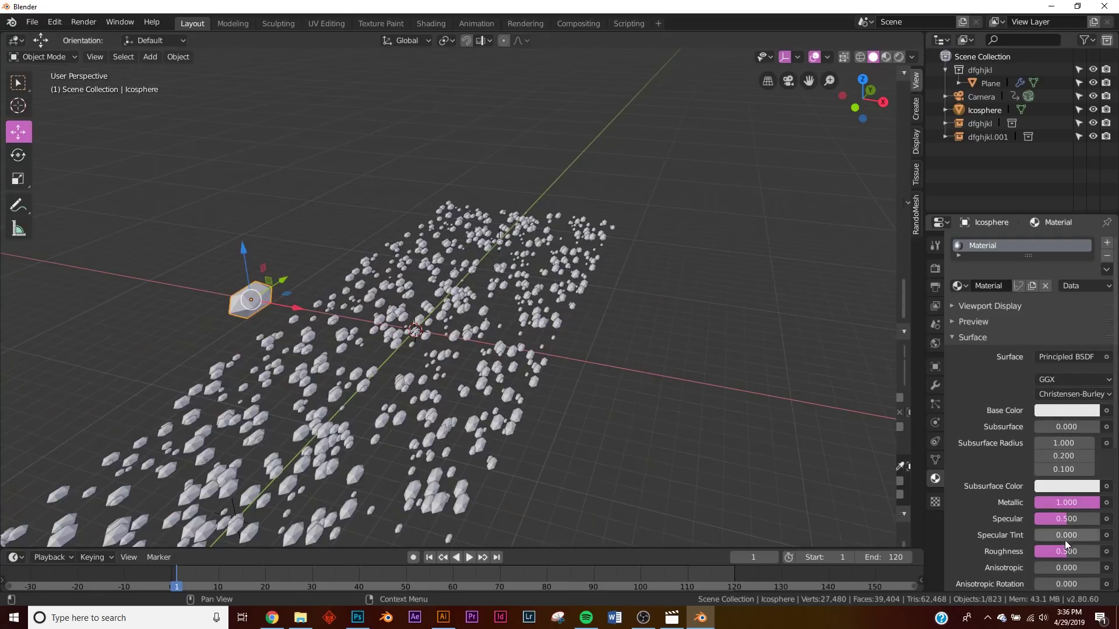
{"action": "left_click_drag", "start_coordinate": [1061, 552], "coordinate": [1061, 552]}
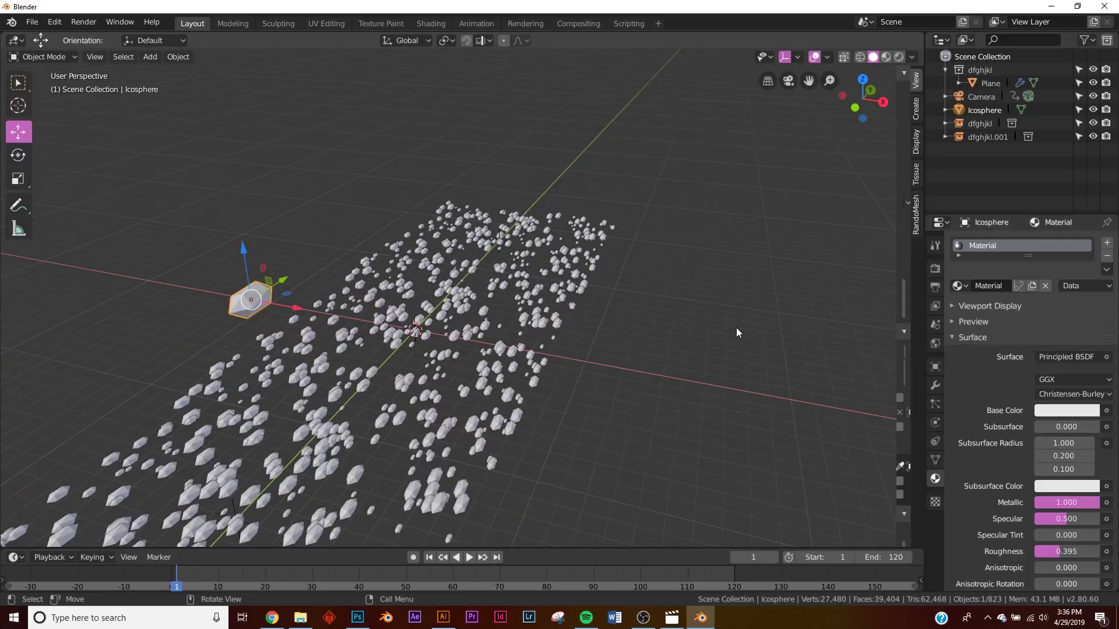
Step: Change the render engine to Eevee and show the camera view in Rendered shading
{"action": "key", "text": "KP_0"}
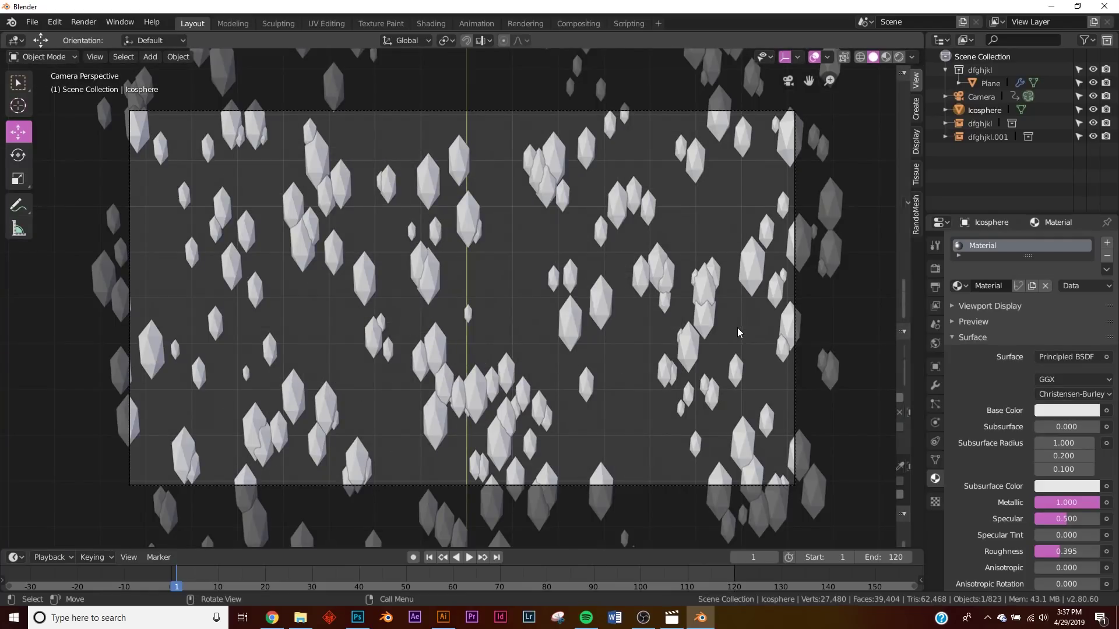
{"action": "left_click", "coordinate": [935, 267]}
{"action": "left_click", "coordinate": [1056, 246]}
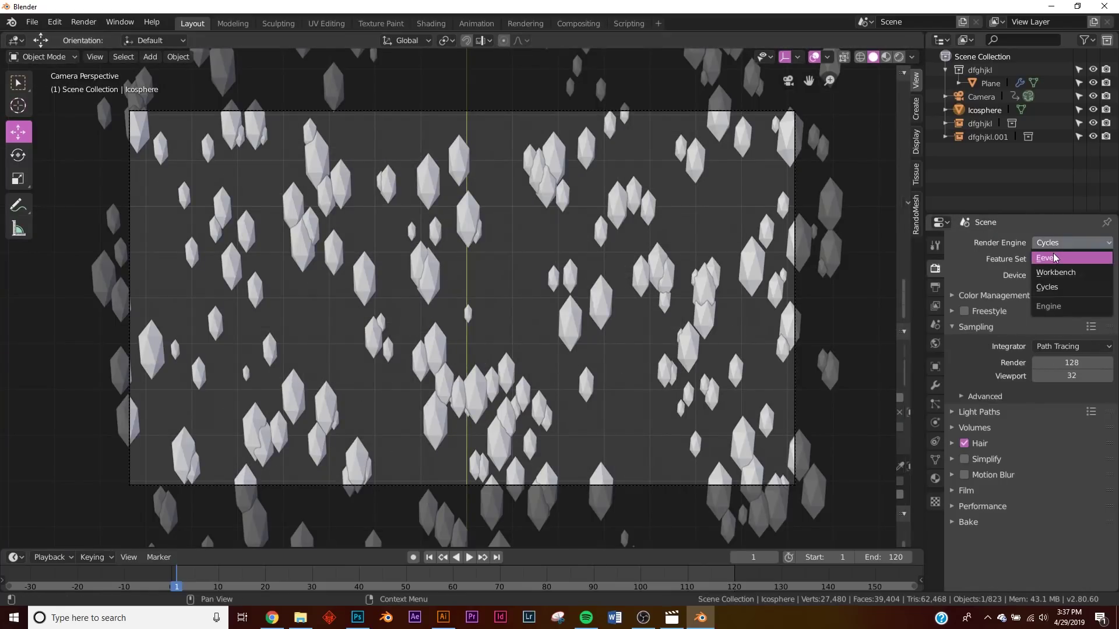
{"action": "left_click", "coordinate": [1056, 259]}
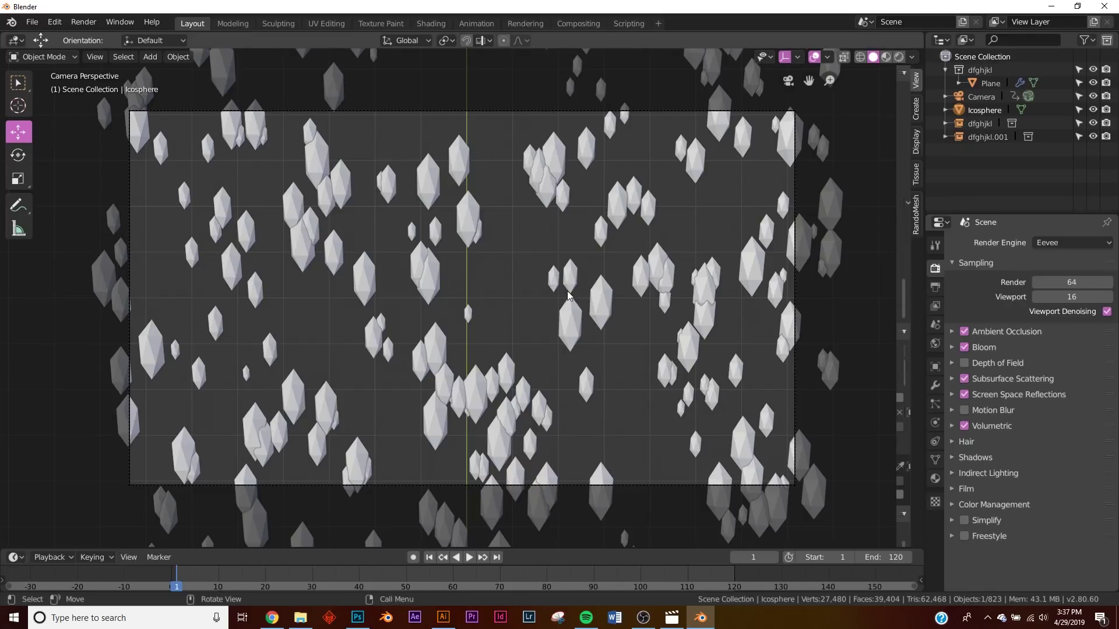
{"action": "key", "text": "z"}
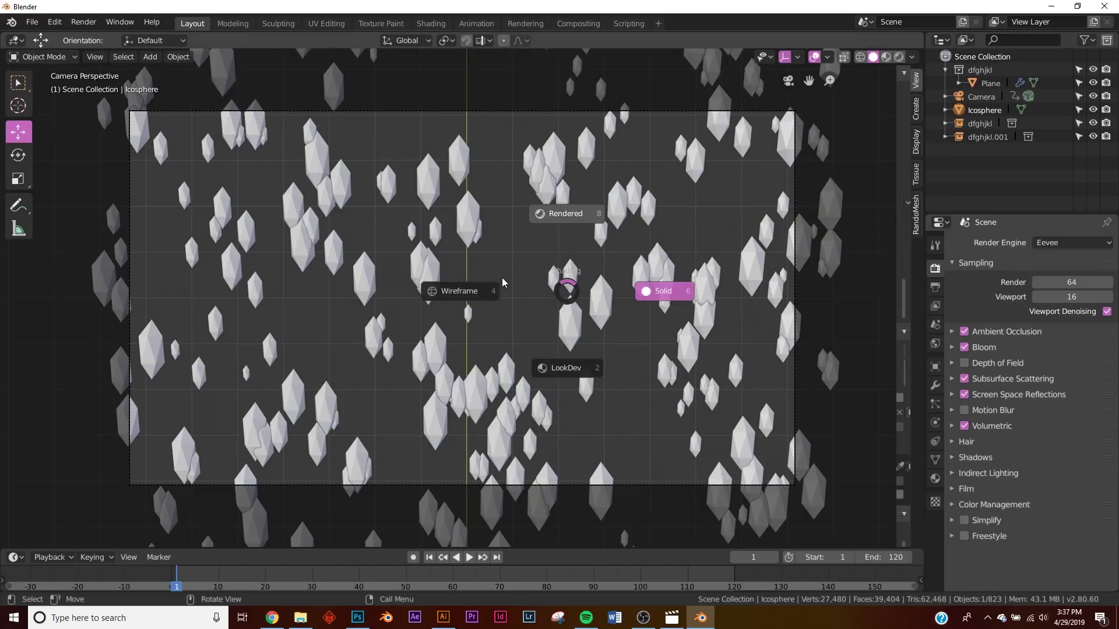
{"action": "left_click", "coordinate": [577, 246]}
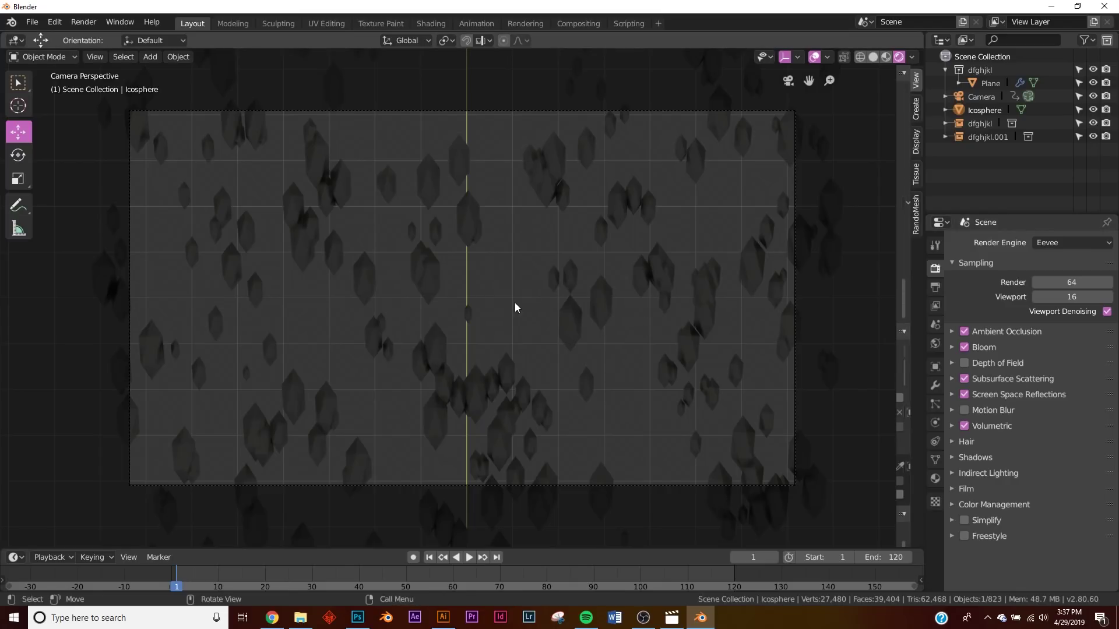
Step: Add a point light, raise it above the crystals and place it near the camera frame's upper-left corner
{"action": "key", "text": "shift+a"}
{"action": "mouse_move", "coordinate": [475, 213]}
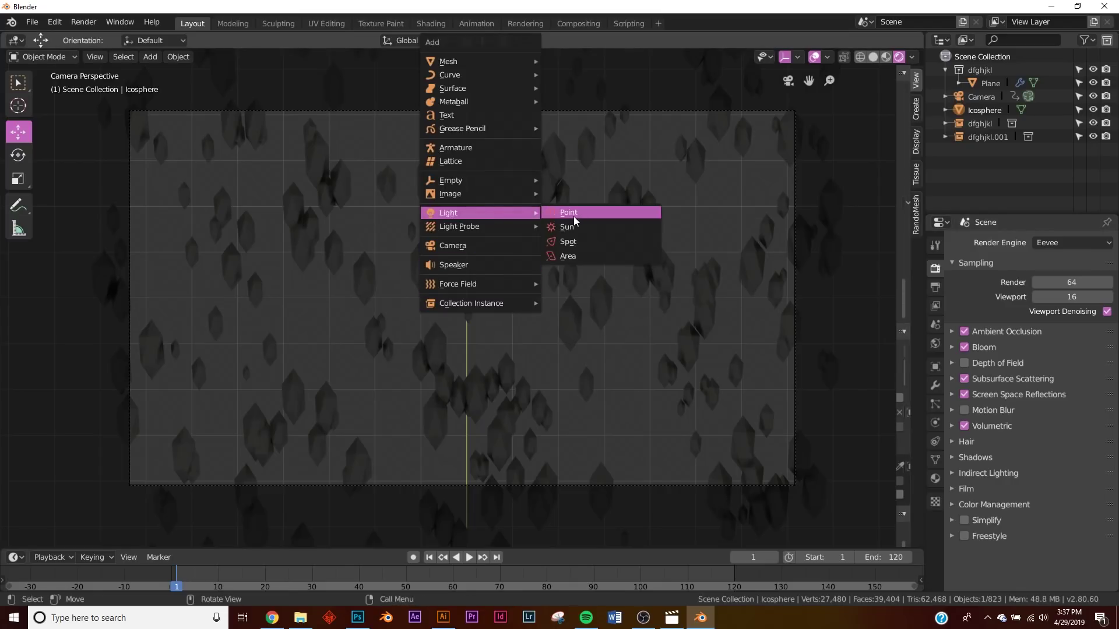
{"action": "left_click", "coordinate": [568, 214]}
{"action": "scroll", "coordinate": [519, 352], "scroll_direction": "down", "scroll_amount": 5}
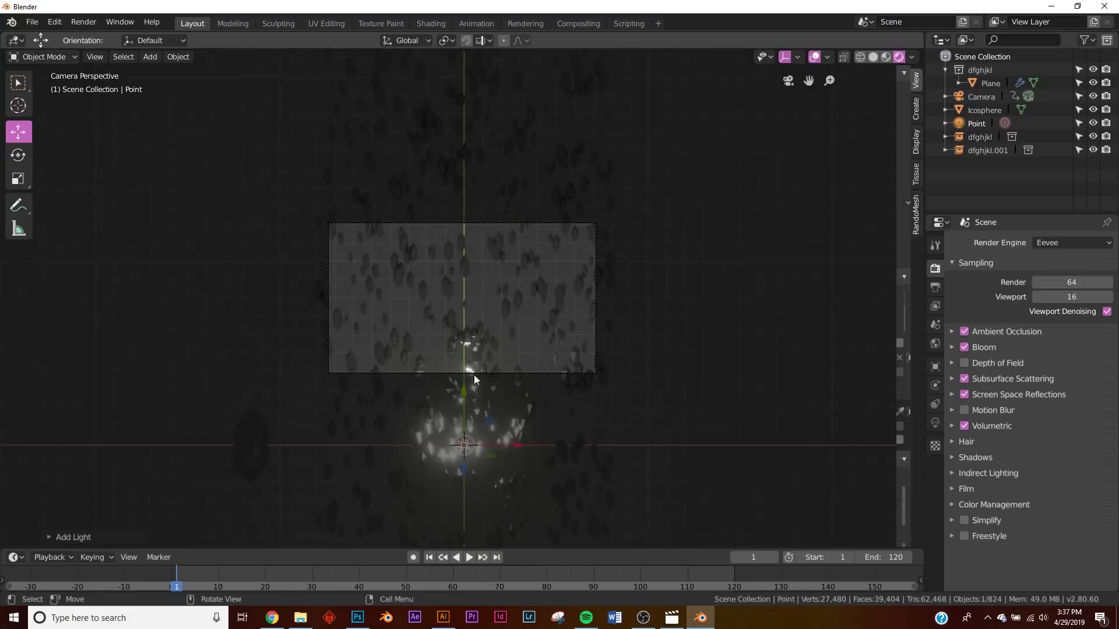
{"action": "key", "text": "g"}
{"action": "left_click_drag", "start_coordinate": [478, 223], "coordinate": [477, 254]}
{"action": "middle_click_drag", "start_coordinate": [496, 345], "coordinate": [498, 282]}
{"action": "left_click_drag", "start_coordinate": [465, 228], "coordinate": [466, 141]}
{"action": "key", "text": "KP_0"}
{"action": "scroll", "coordinate": [509, 244], "scroll_direction": "up", "scroll_amount": 4}
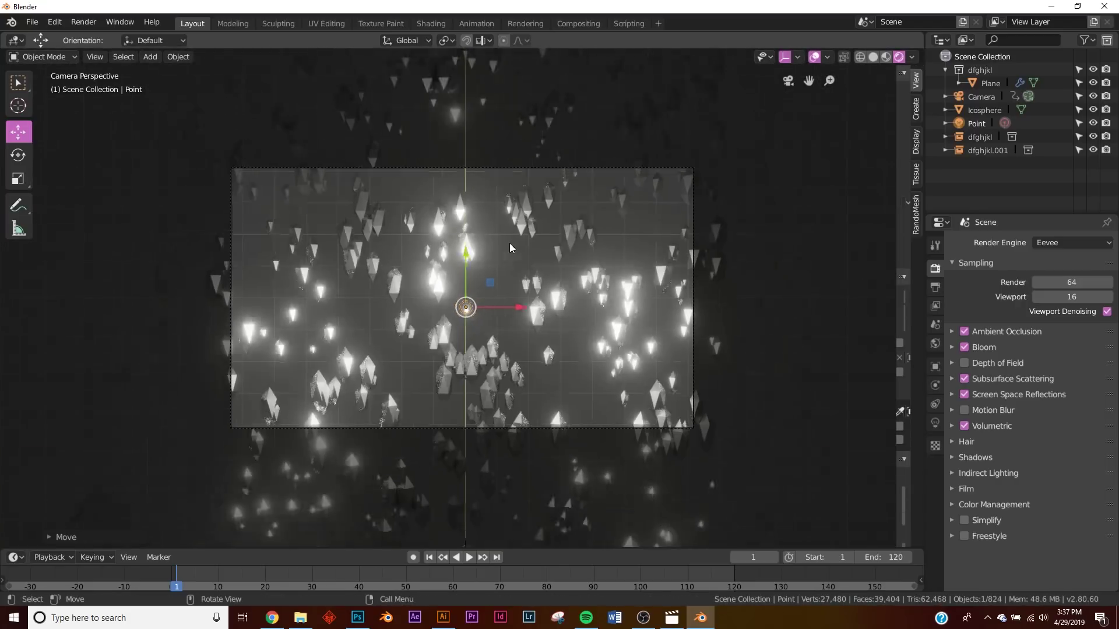
{"action": "key", "text": "g"}
{"action": "left_click", "coordinate": [281, 219]}
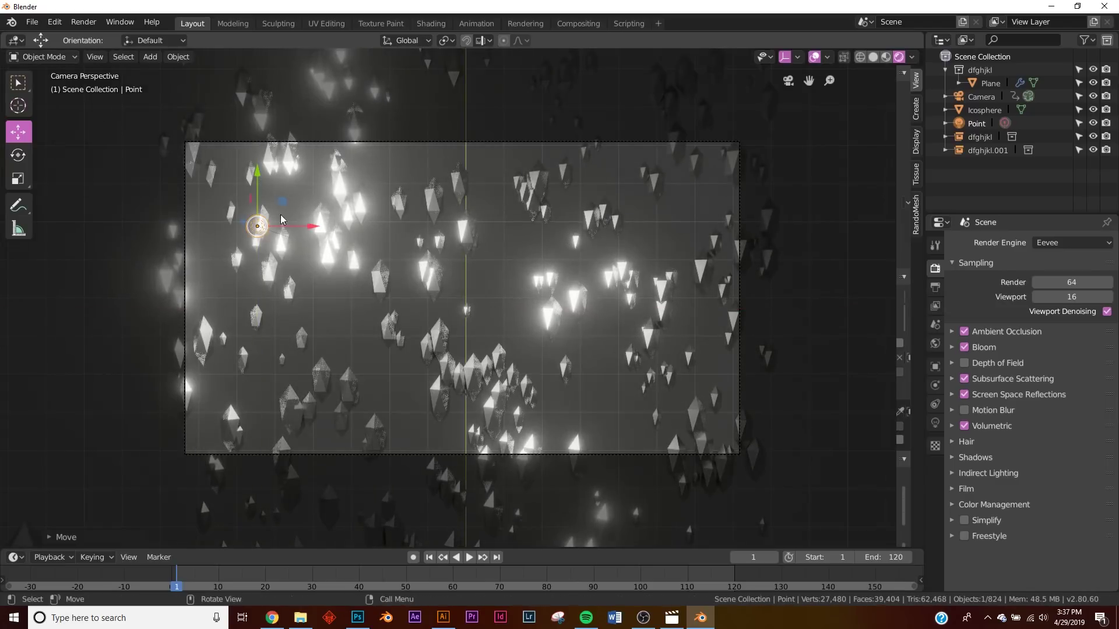
Step: Parent the point light to the camera using the Object option
{"action": "middle_click_drag", "start_coordinate": [260, 236], "coordinate": [303, 256]}
{"action": "left_click", "coordinate": [985, 126]}
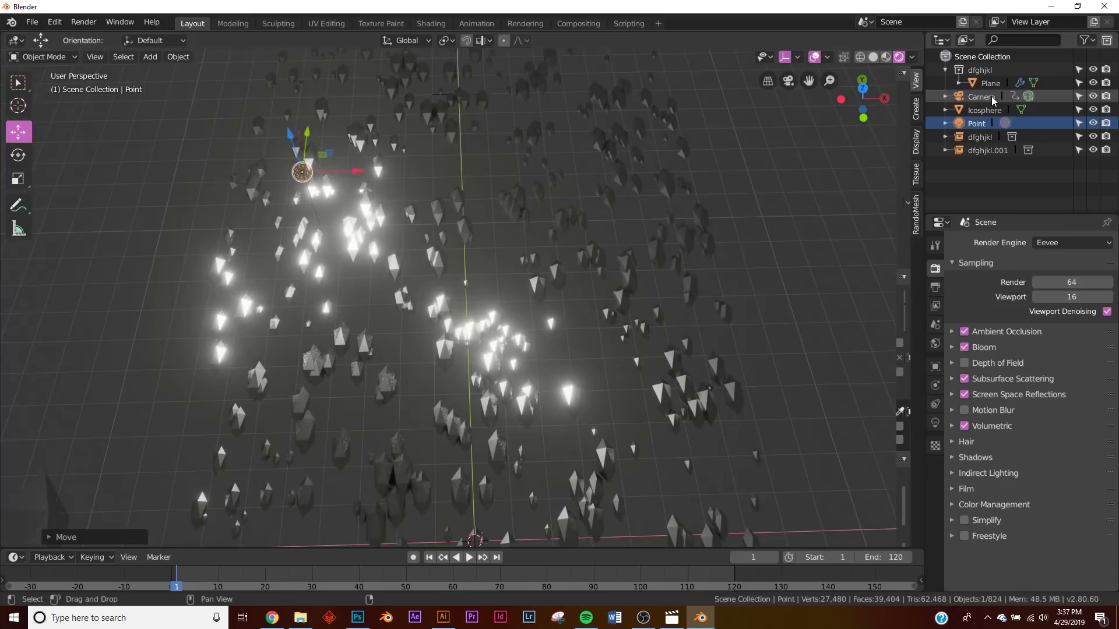
{"action": "left_click", "coordinate": [982, 97], "text": "ctrl"}
{"action": "key", "text": "ctrl+p"}
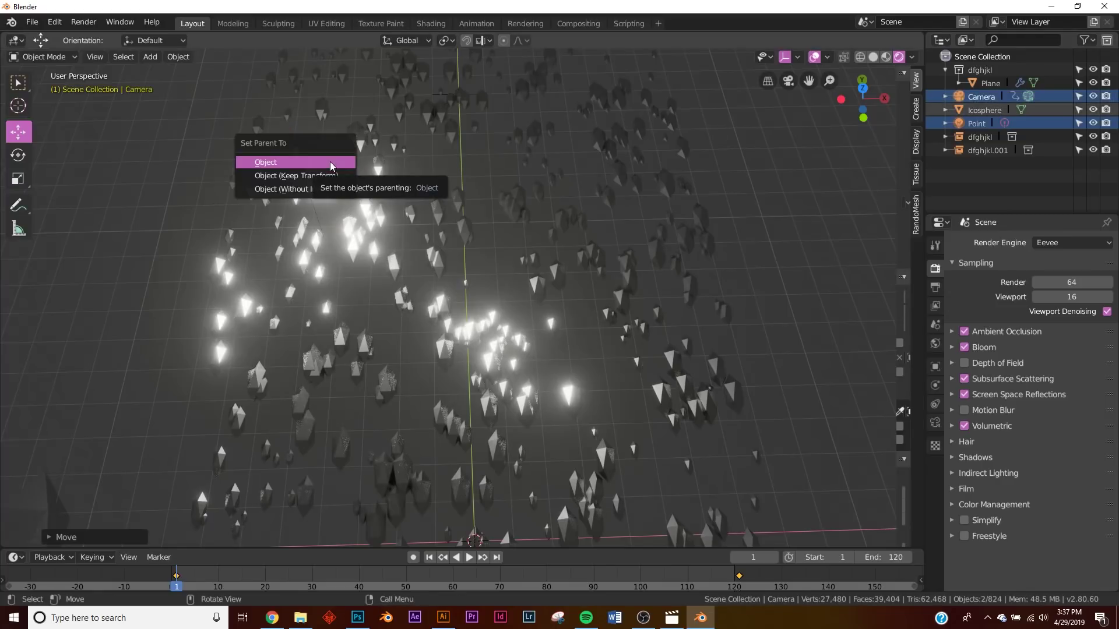
{"action": "left_click", "coordinate": [330, 162]}
Step: Play the animation through the camera to check that the light follows it, and return to frame 1
{"action": "key", "text": "KP_0"}
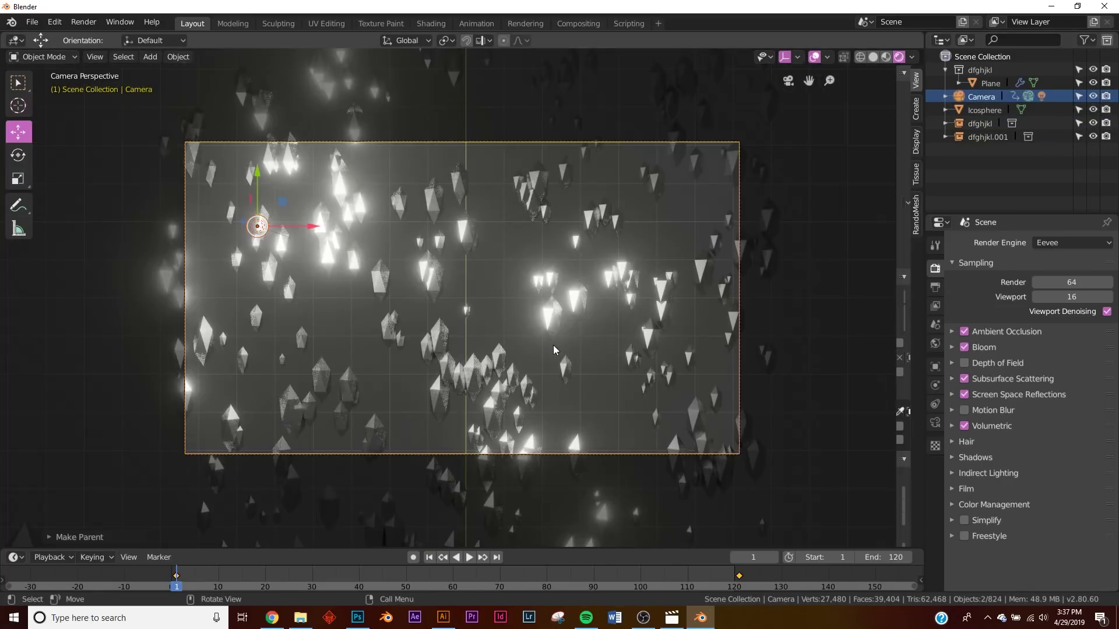
{"action": "left_click", "coordinate": [469, 558]}
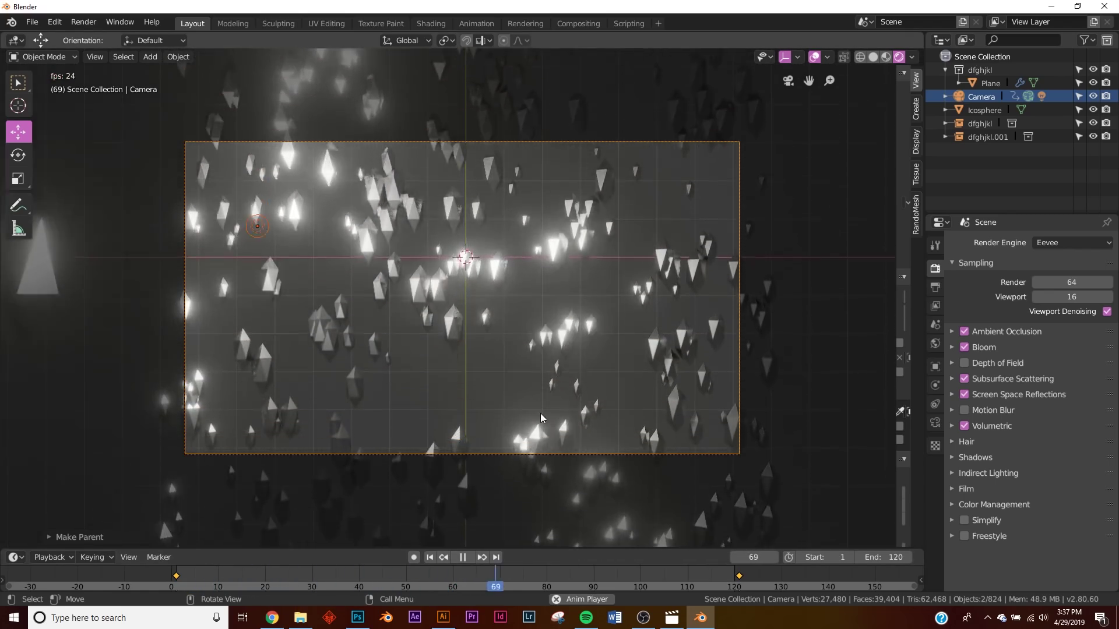
{"action": "left_click", "coordinate": [463, 558]}
{"action": "key", "text": "KP_0"}
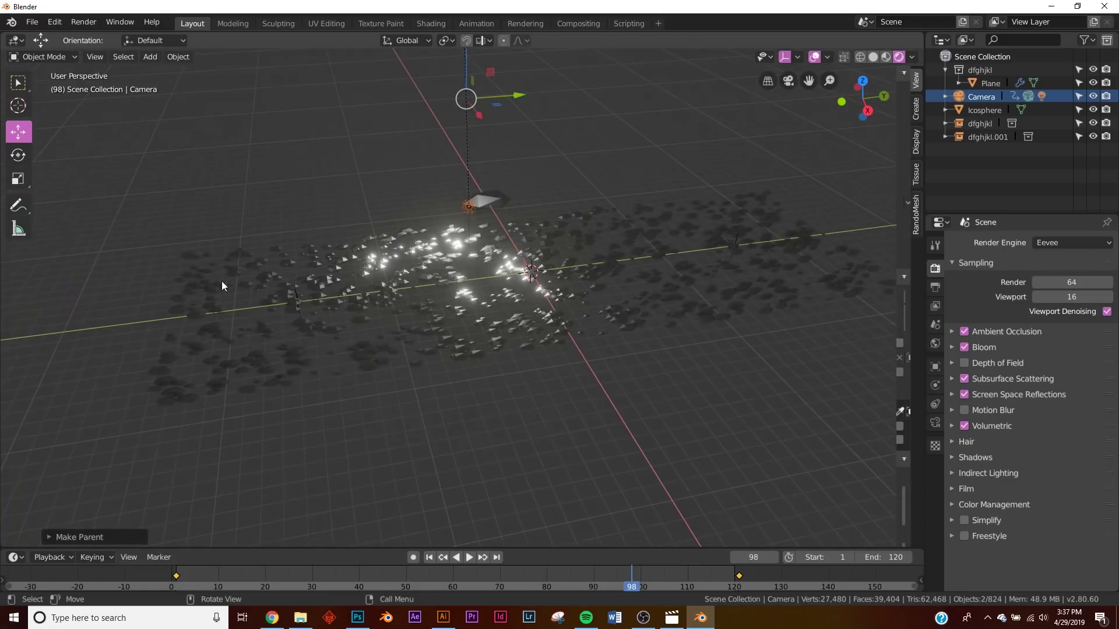
{"action": "key", "text": "KP_0"}
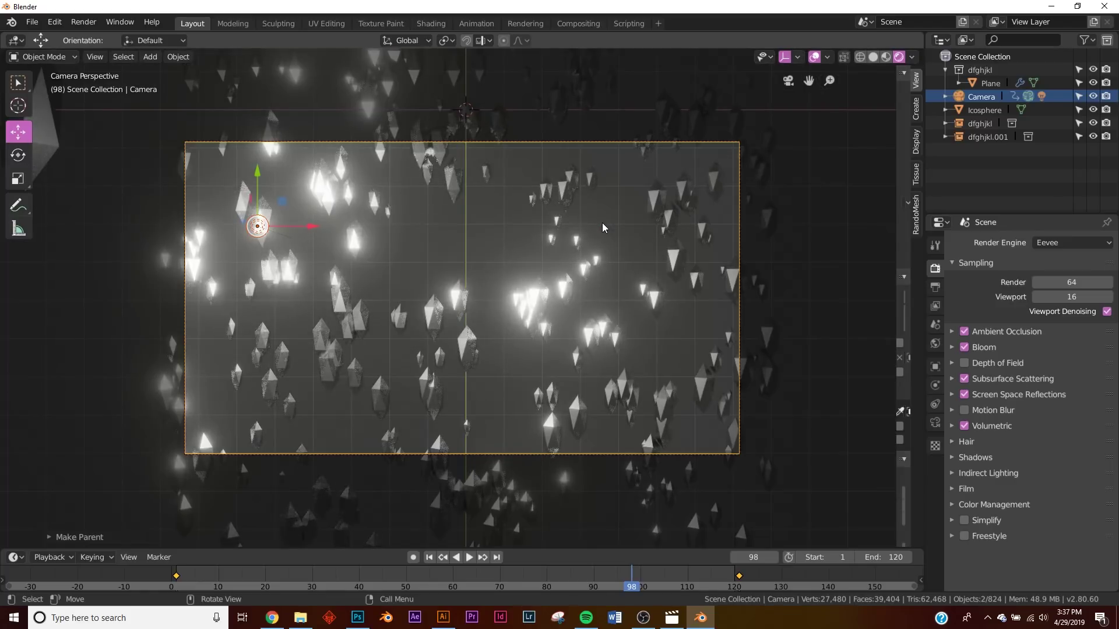
{"action": "left_click", "coordinate": [429, 557]}
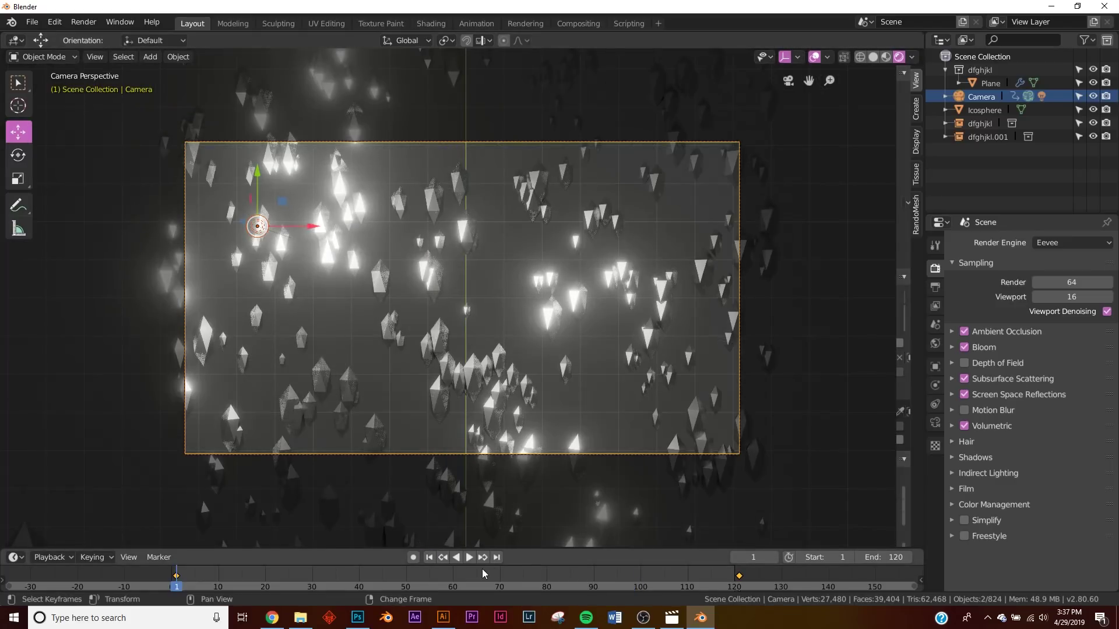
{"action": "left_click", "coordinate": [470, 557]}
{"action": "key", "text": "space"}
{"action": "left_click", "coordinate": [428, 557]}
Step: Set the world background color to black
{"action": "left_click", "coordinate": [935, 343]}
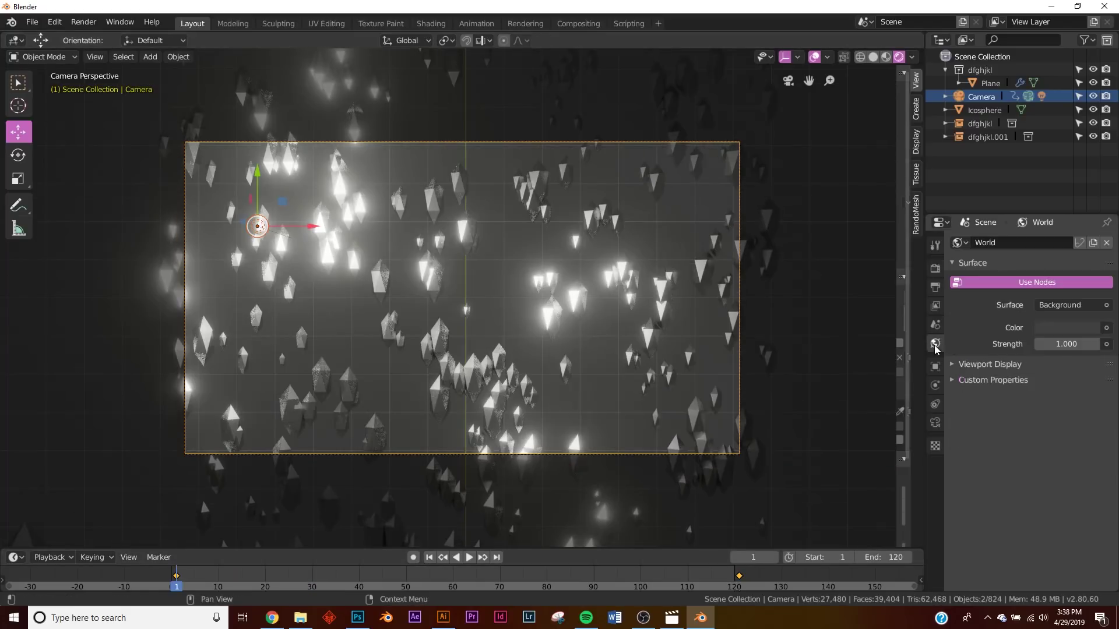
{"action": "left_click", "coordinate": [1070, 331]}
{"action": "left_click_drag", "start_coordinate": [1090, 206], "coordinate": [1089, 240]}
Step: Duplicate the camera's point light and move the copy along X and Y to the camera frame's lower-right corner
{"action": "left_click", "coordinate": [1041, 97]}
{"action": "left_click", "coordinate": [946, 97]}
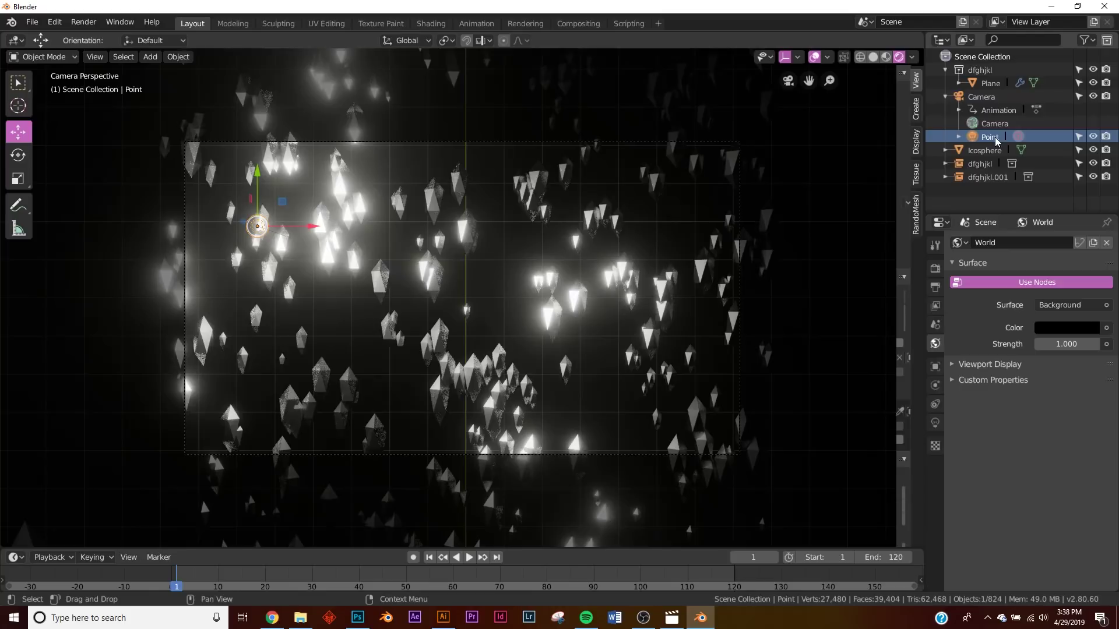
{"action": "key", "text": "shift+d"}
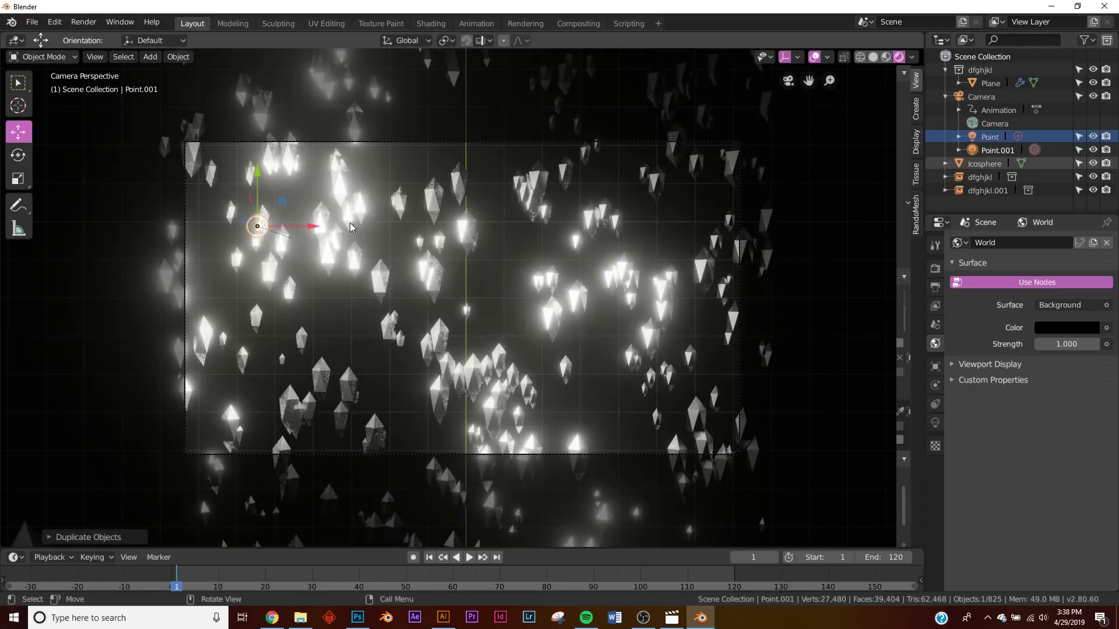
{"action": "key", "text": "x"}
{"action": "left_click", "coordinate": [796, 235]}
{"action": "left_click_drag", "start_coordinate": [752, 176], "coordinate": [753, 377]}
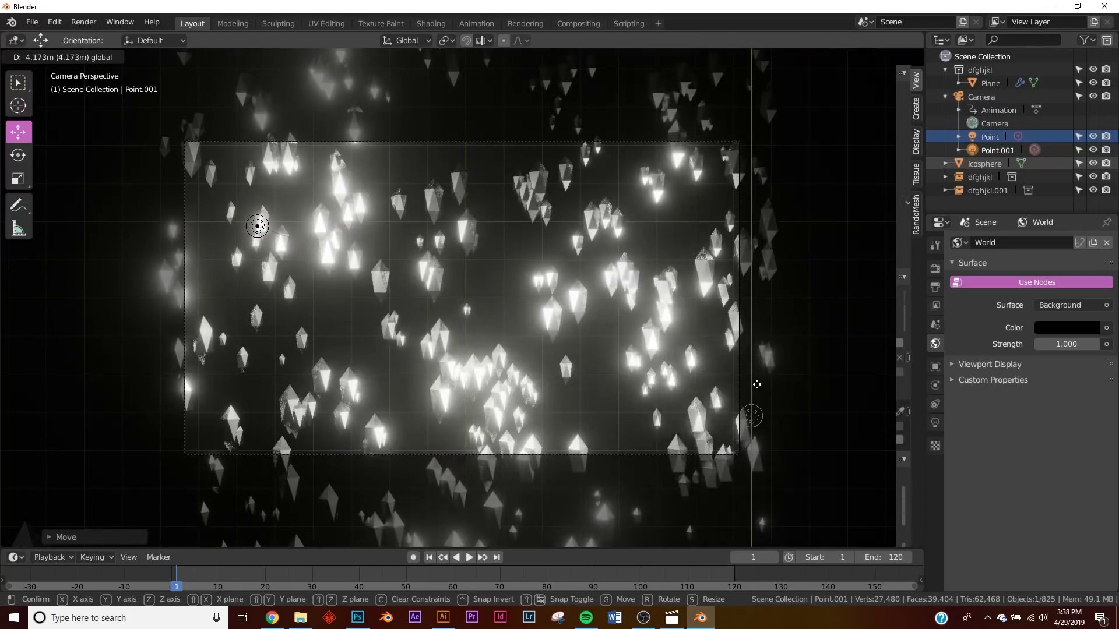
Step: Change the duplicated point light's color to bright cyan-blue
{"action": "left_click", "coordinate": [935, 421]}
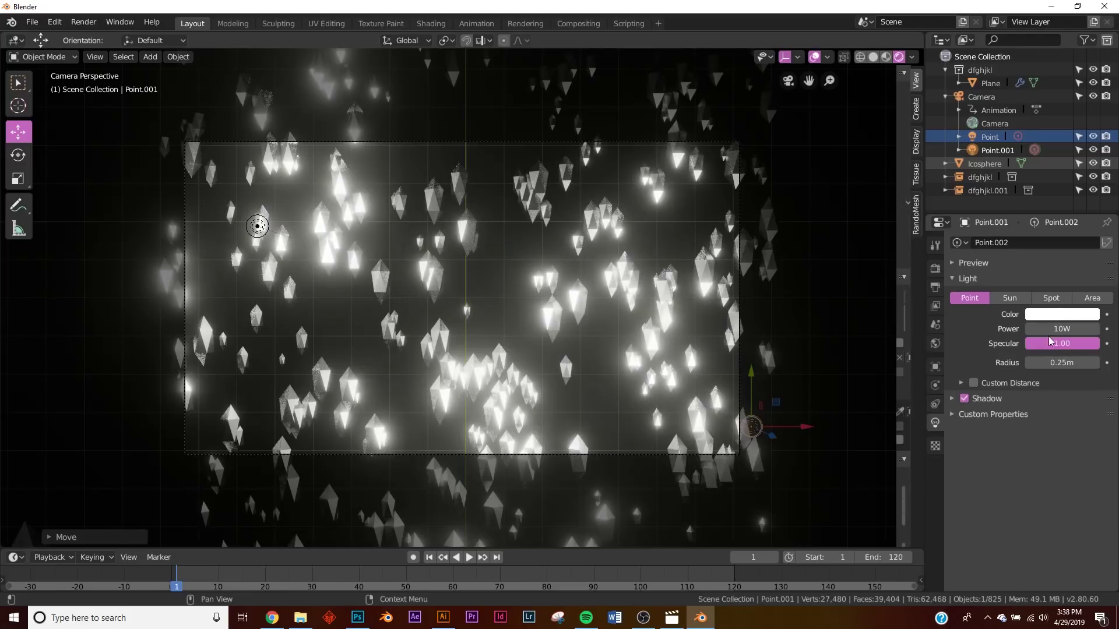
{"action": "left_click", "coordinate": [1049, 315]}
{"action": "left_click", "coordinate": [1037, 155]}
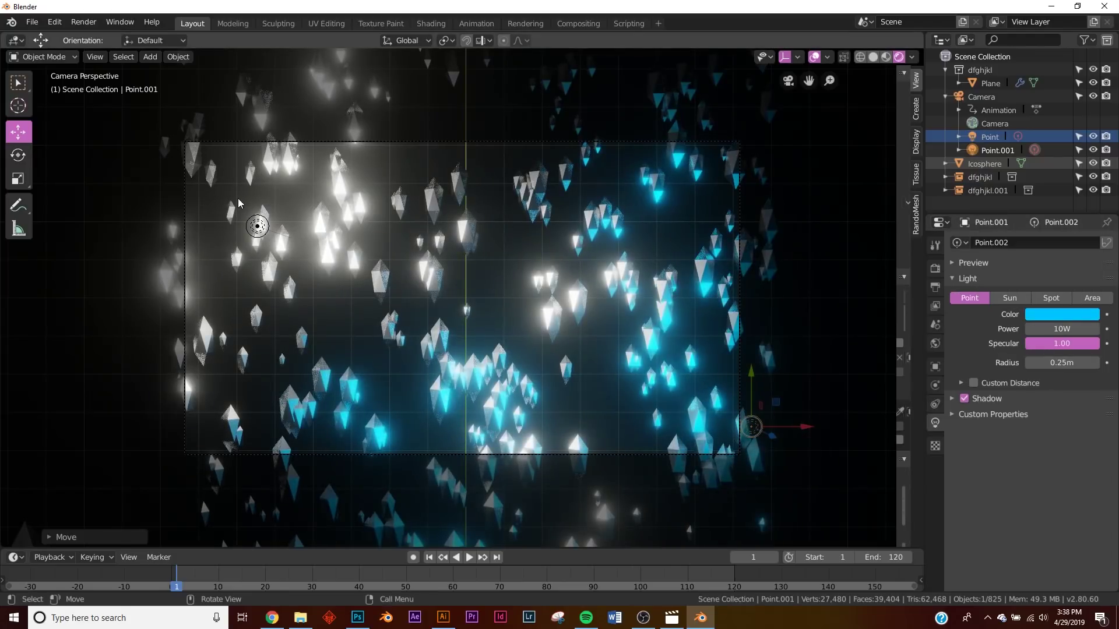
Step: Change the original point light's color to pink-magenta
{"action": "left_click", "coordinate": [253, 229]}
{"action": "left_click", "coordinate": [1036, 315]}
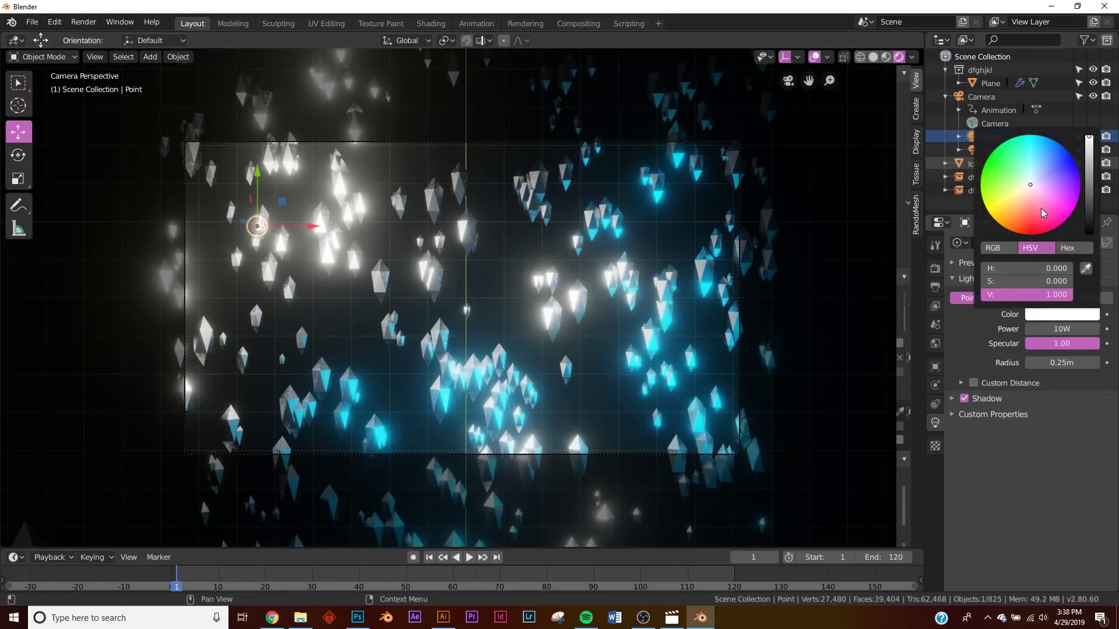
{"action": "left_click", "coordinate": [1054, 198]}
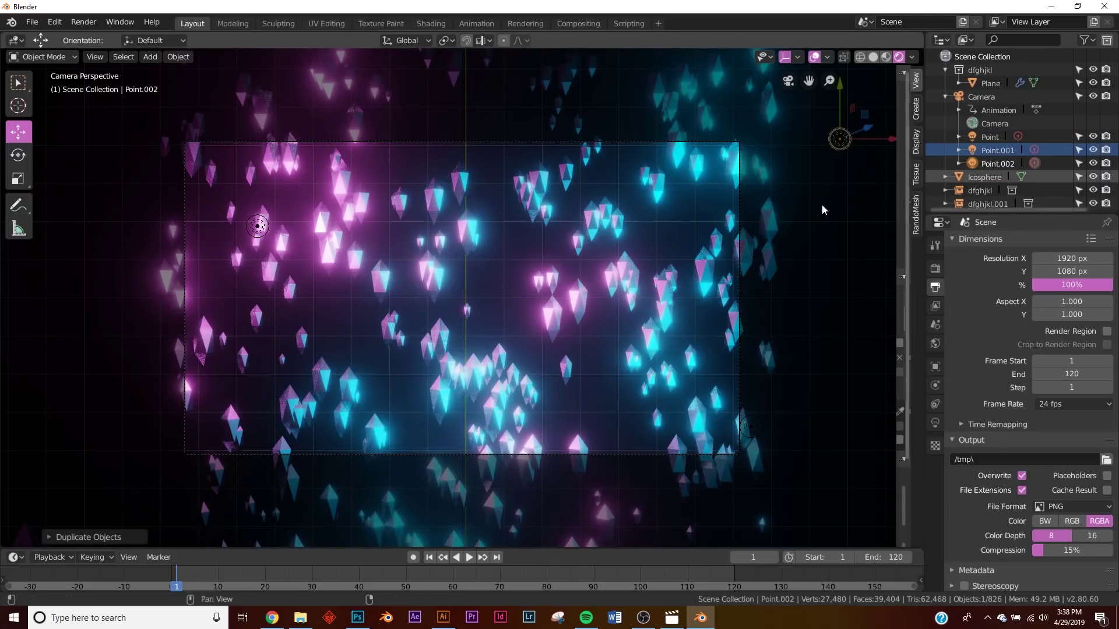
Step: Compare the scene with Bloom and Screen Space Reflections switched off and back on in the Eevee render settings
{"action": "left_click", "coordinate": [935, 268]}
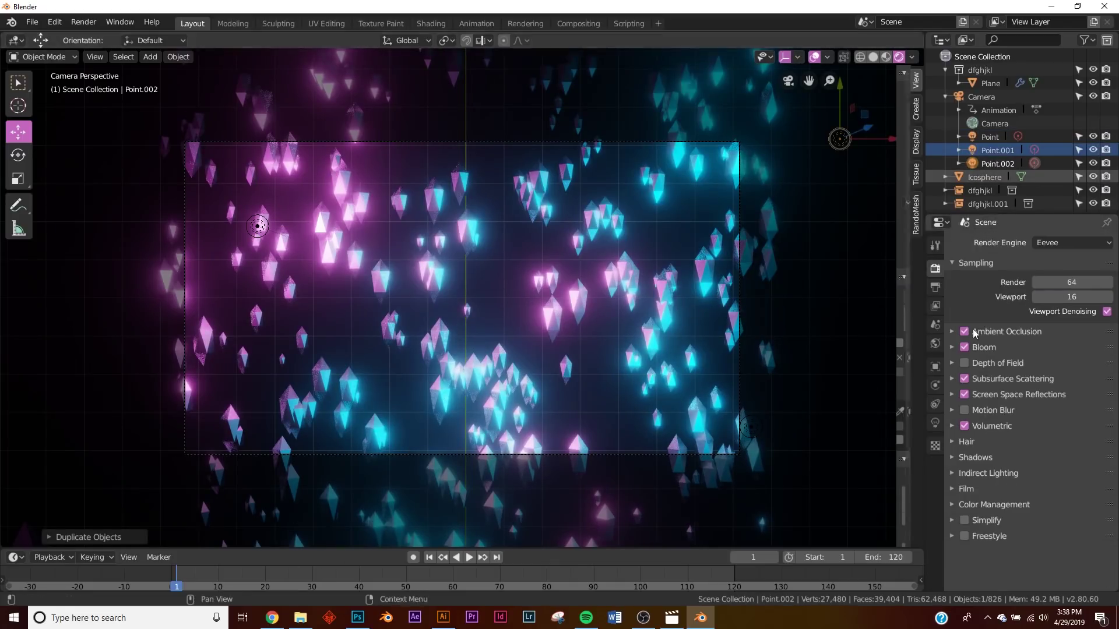
{"action": "left_click", "coordinate": [964, 349]}
{"action": "left_click", "coordinate": [964, 349]}
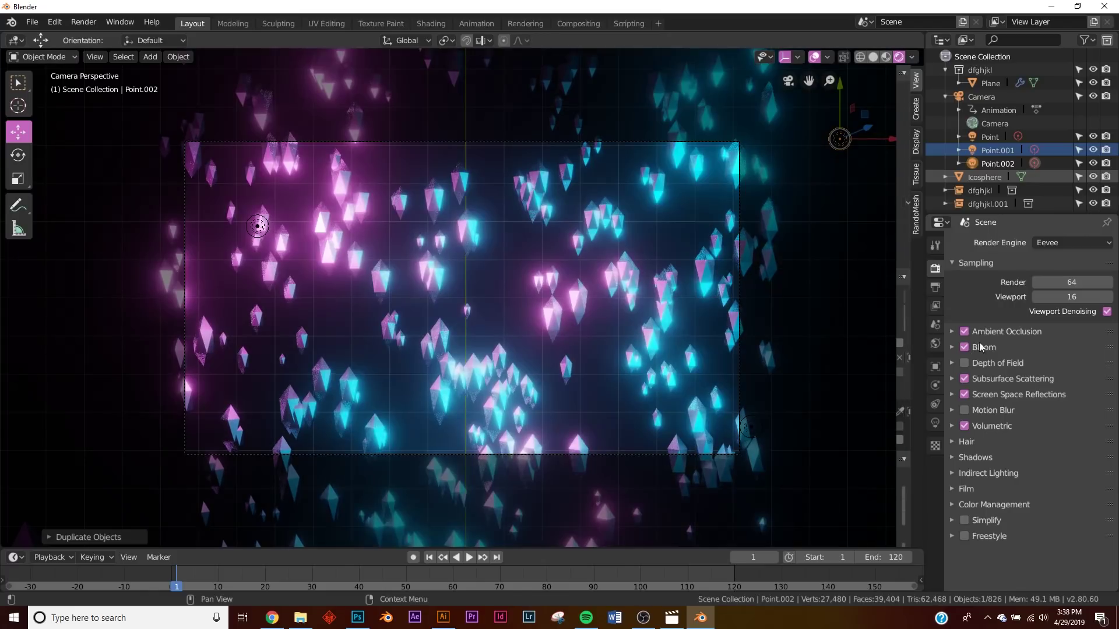
{"action": "left_click", "coordinate": [963, 395]}
{"action": "left_click", "coordinate": [964, 396]}
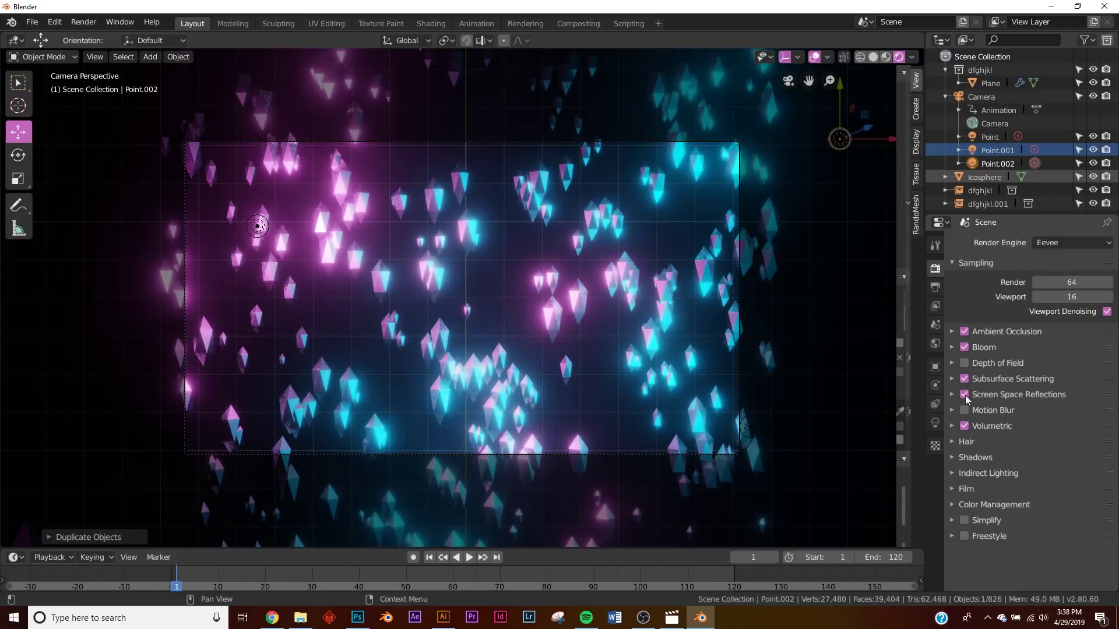
{"action": "left_click", "coordinate": [959, 347]}
{"action": "left_click", "coordinate": [960, 346]}
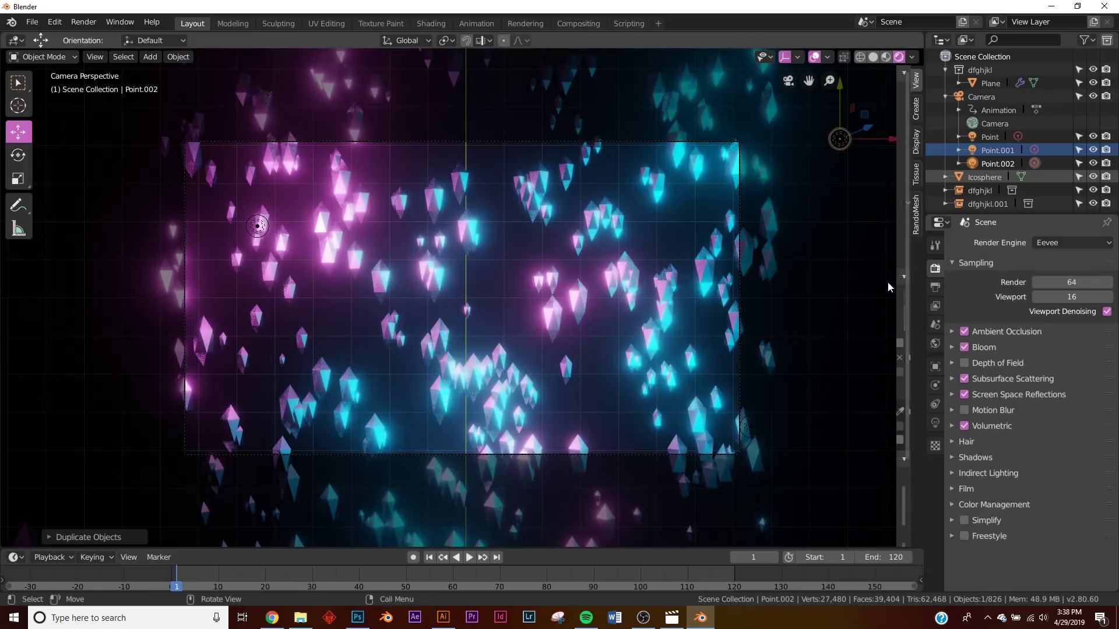
Step: Lower the Bloom effect's intensity slightly
{"action": "left_click", "coordinate": [984, 346]}
{"action": "mouse_move", "coordinate": [1068, 423]}
{"action": "left_mouse_down"}
{"action": "mouse_move", "coordinate": [1034, 425]}
{"action": "mouse_move", "coordinate": [1052, 425]}
{"action": "left_mouse_up"}
Step: Select the plane that emits the crystals and play the animation to preview the camera's movement
{"action": "left_click", "coordinate": [802, 148]}
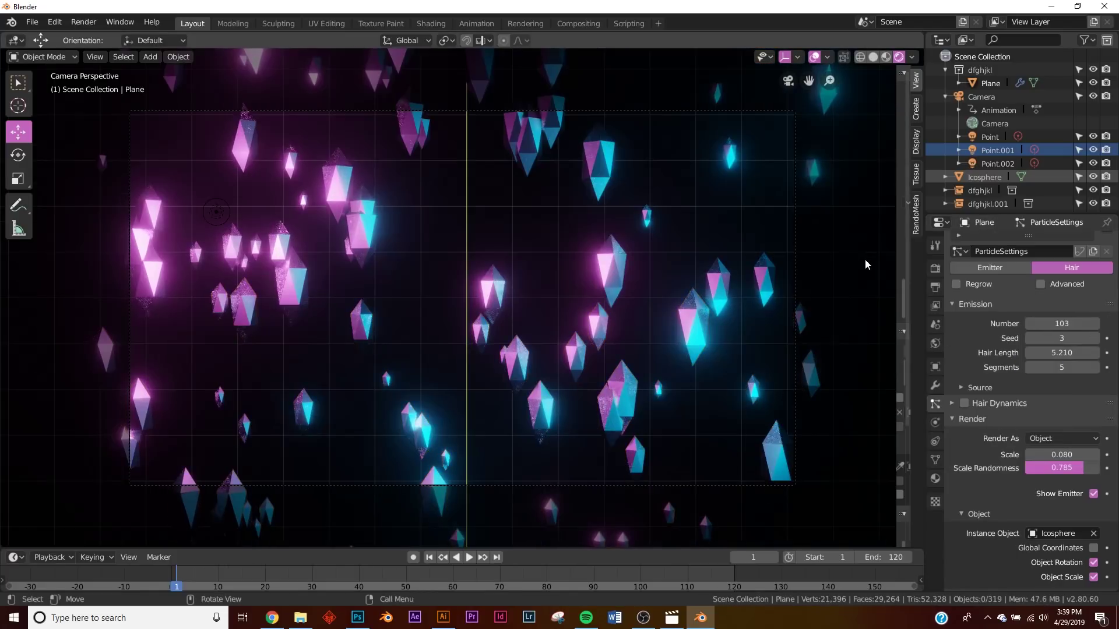
{"action": "key", "text": "space"}
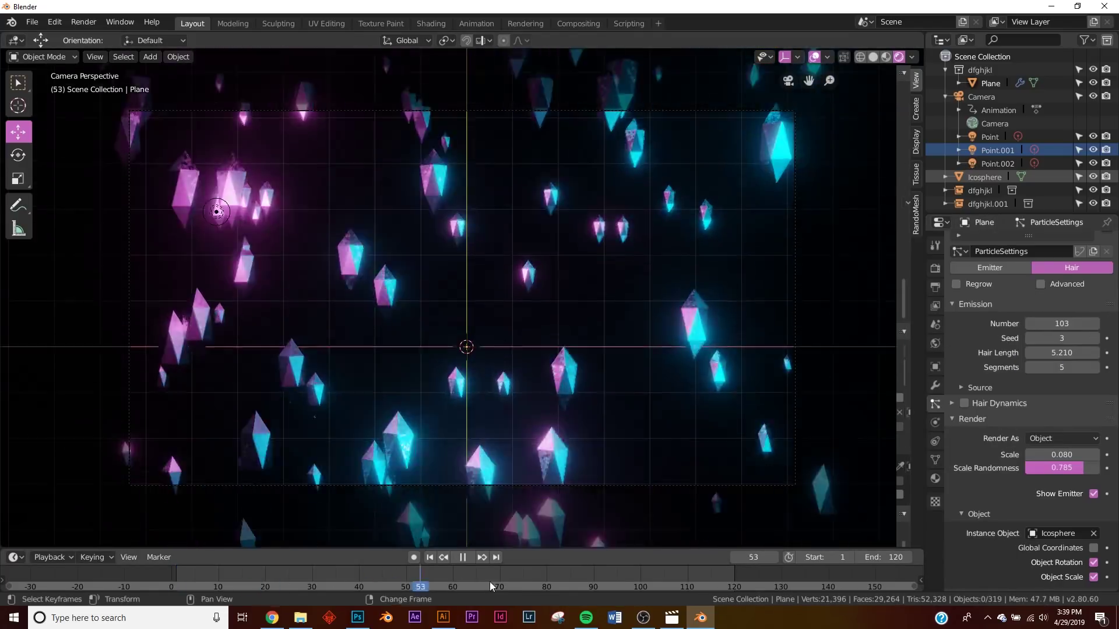
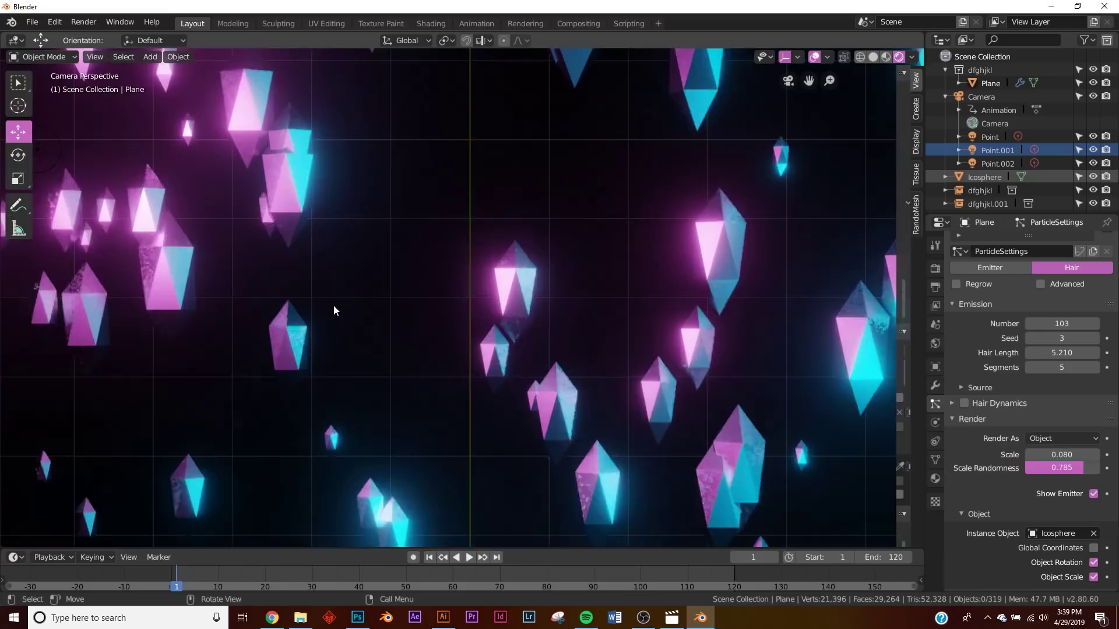
Step: Switch the viewport to solid shading and examine the camera view for crystals that overlap each other
{"action": "middle_click_drag", "start_coordinate": [342, 293], "coordinate": [683, 340], "text": "shift"}
{"action": "key", "text": "z"}
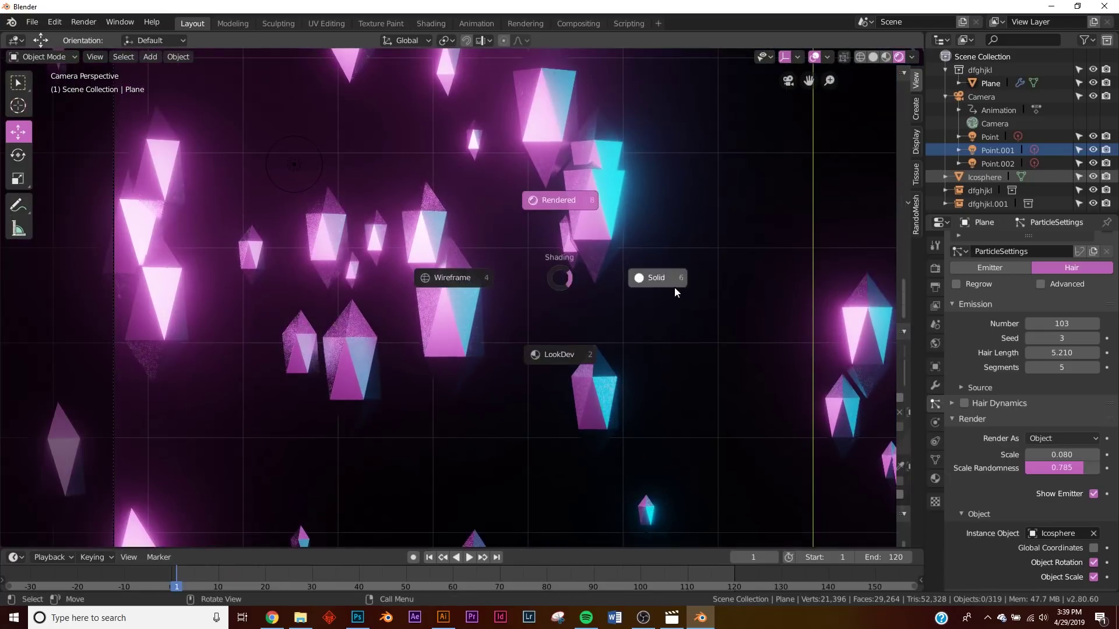
{"action": "left_click", "coordinate": [674, 288]}
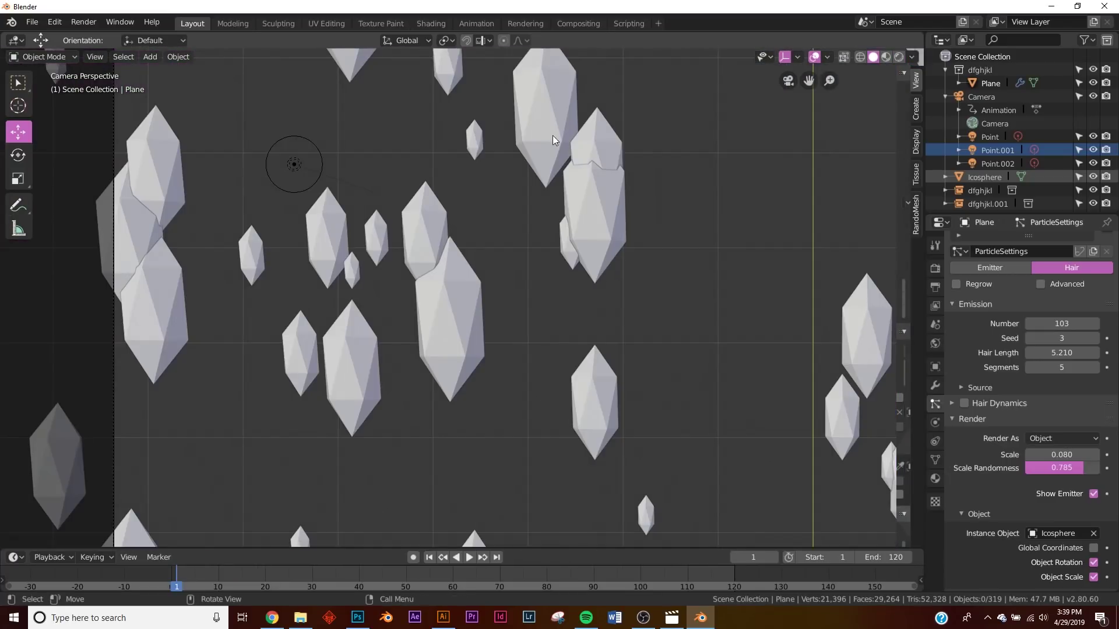
{"action": "scroll", "coordinate": [577, 314], "scroll_direction": "down", "scroll_amount": 5}
{"action": "middle_click_drag", "start_coordinate": [713, 348], "coordinate": [599, 345], "text": "shift"}
{"action": "scroll", "coordinate": [599, 345], "scroll_direction": "up", "scroll_amount": 1}
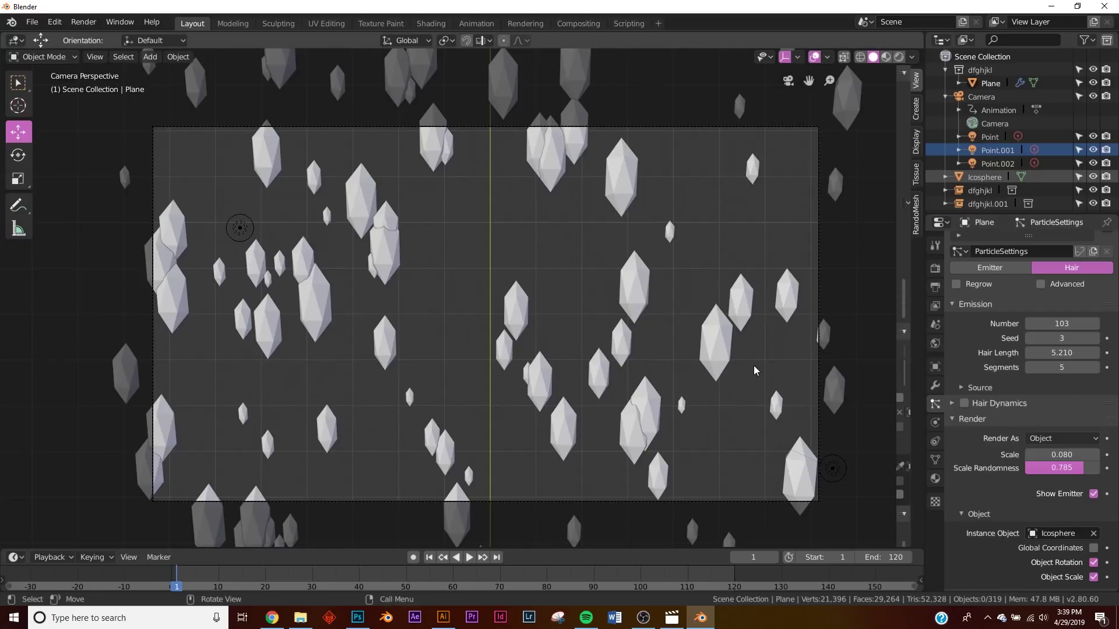
{"action": "scroll", "coordinate": [722, 361], "scroll_direction": "up", "scroll_amount": 1}
{"action": "scroll", "coordinate": [722, 362], "scroll_direction": "down", "scroll_amount": 1}
{"action": "scroll", "coordinate": [722, 362], "scroll_direction": "up", "scroll_amount": 1}
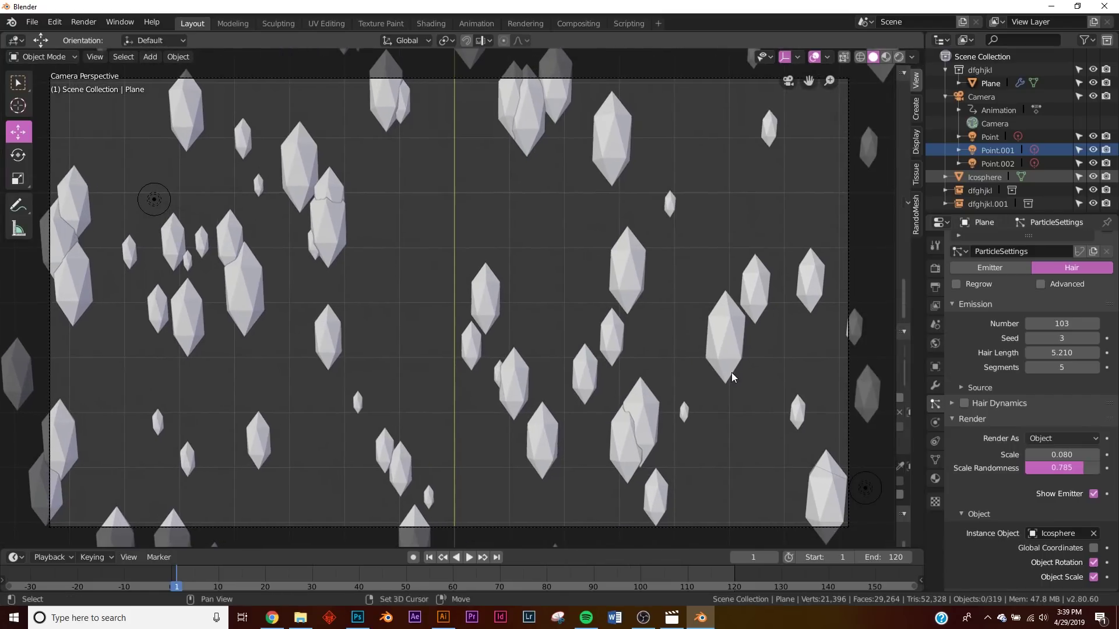
{"action": "middle_click_drag", "start_coordinate": [732, 373], "coordinate": [757, 372], "text": "shift"}
{"action": "scroll", "coordinate": [412, 251], "scroll_direction": "down", "scroll_amount": 1}
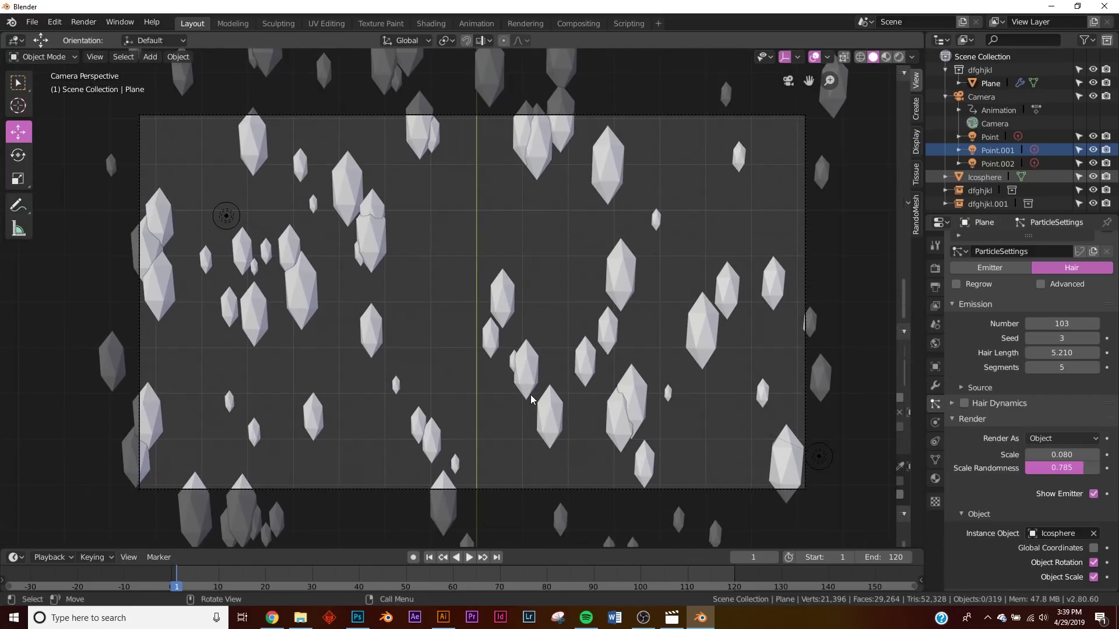
Step: Select the plane that emits the crystals and convert its particle system modifier into real mesh objects
{"action": "left_click", "coordinate": [616, 415]}
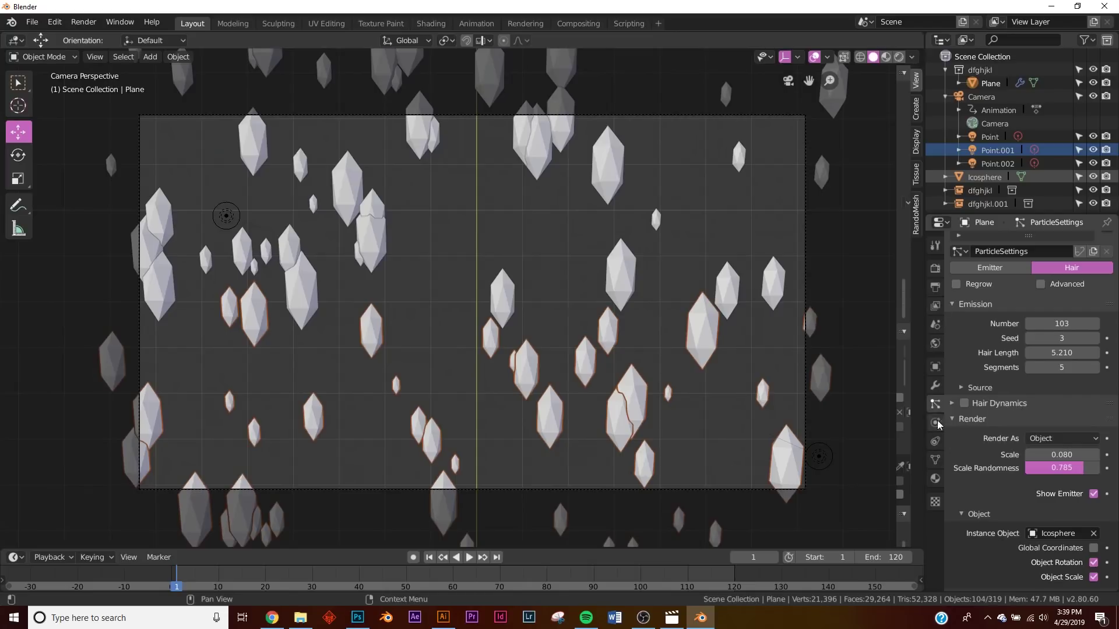
{"action": "left_click", "coordinate": [935, 386]}
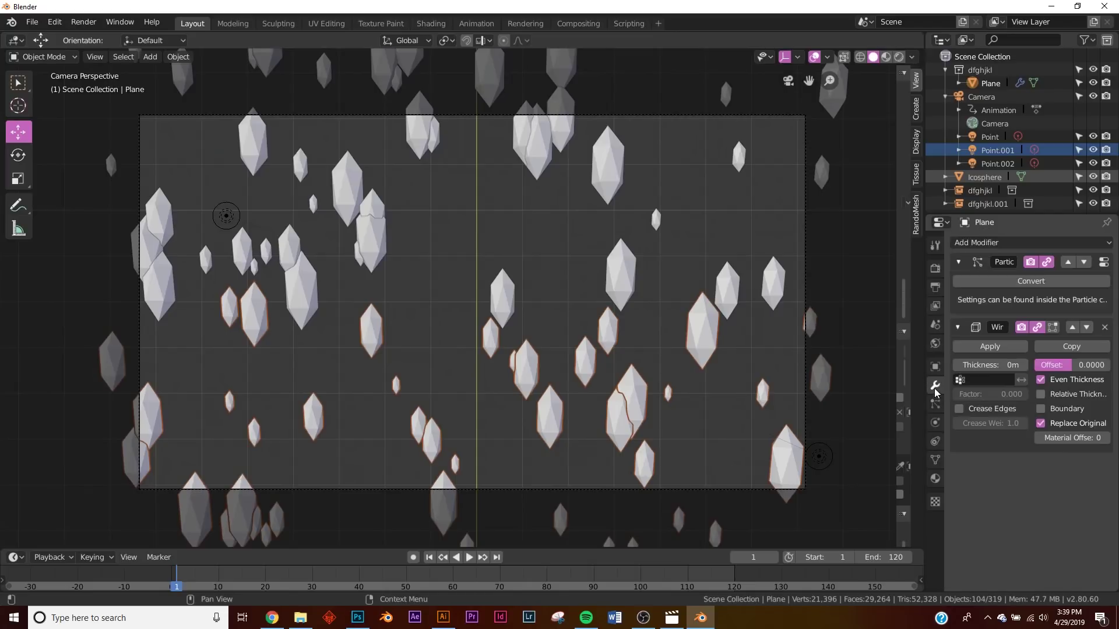
{"action": "left_click", "coordinate": [1040, 285]}
Step: Leave the camera view, move the original emitter plane aside with its particles and delete it
{"action": "key", "text": "KP_0"}
{"action": "key", "text": "g"}
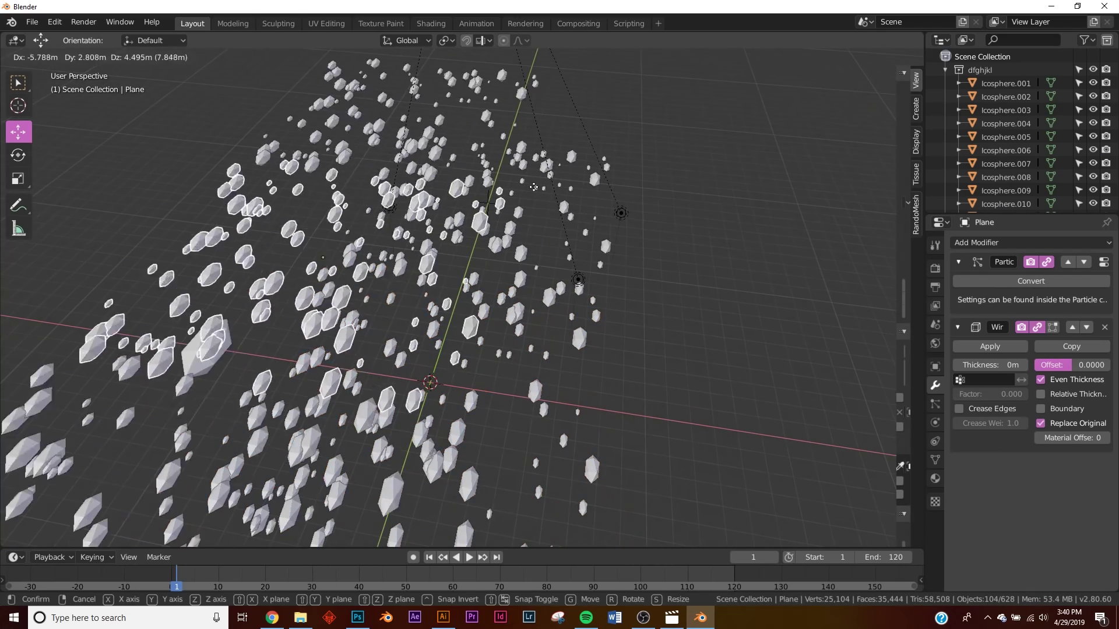
{"action": "right_click", "coordinate": [411, 156]}
{"action": "key", "text": "g"}
{"action": "left_click", "coordinate": [541, 262]}
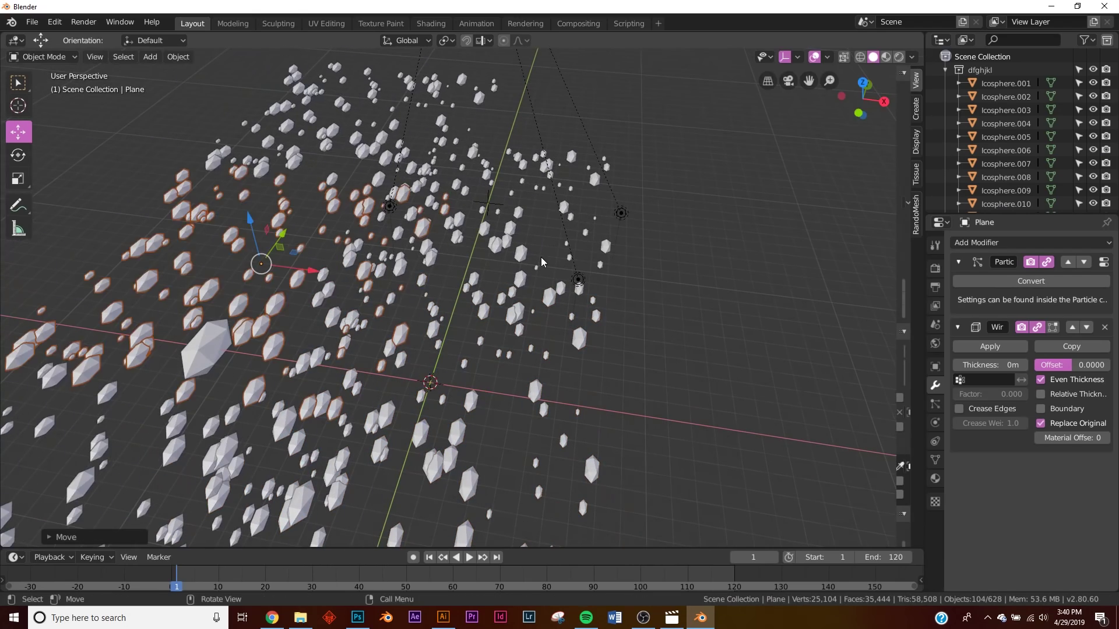
{"action": "key", "text": "Delete"}
{"action": "middle_click_drag", "start_coordinate": [541, 262], "coordinate": [530, 233]}
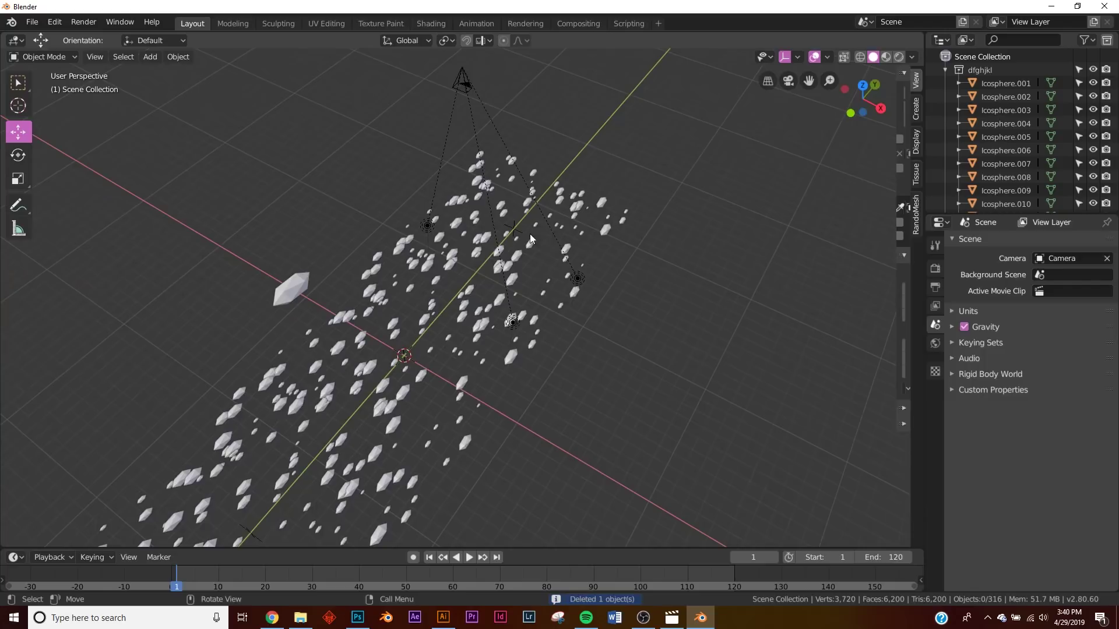
Step: Select several crystals one after another to check which are separate objects and which belong to the collection instances, and return to the camera view
{"action": "left_click", "coordinate": [586, 211]}
{"action": "middle_click_drag", "start_coordinate": [586, 212], "coordinate": [473, 316]}
{"action": "left_click", "coordinate": [288, 425]}
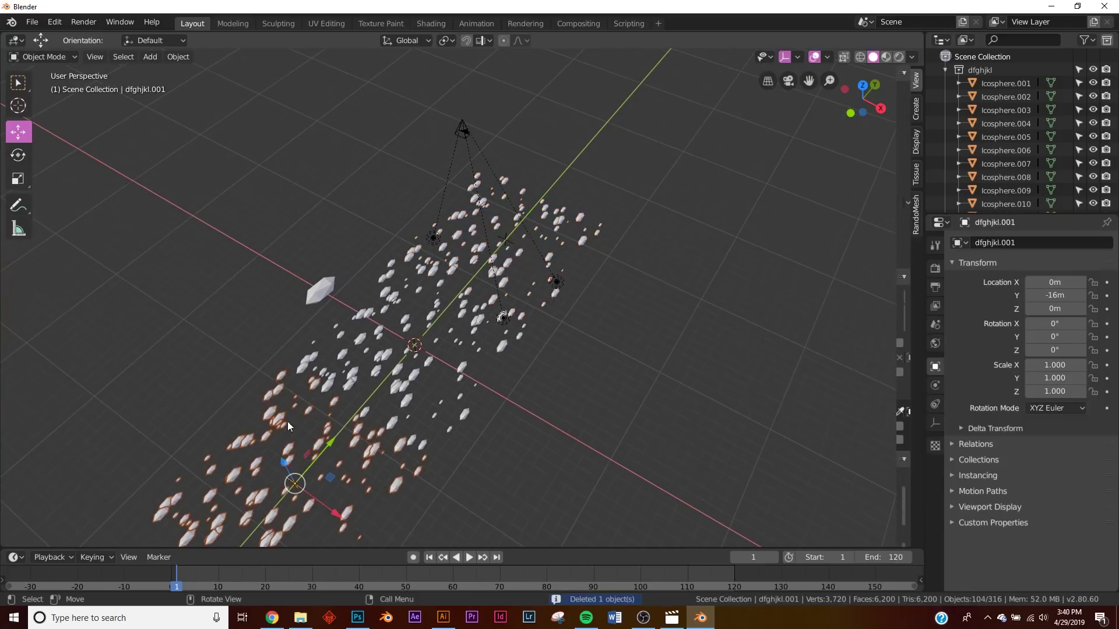
{"action": "left_click", "coordinate": [376, 341]}
{"action": "left_click", "coordinate": [345, 360]}
{"action": "left_click", "coordinate": [404, 411]}
{"action": "key", "text": "KP_0"}
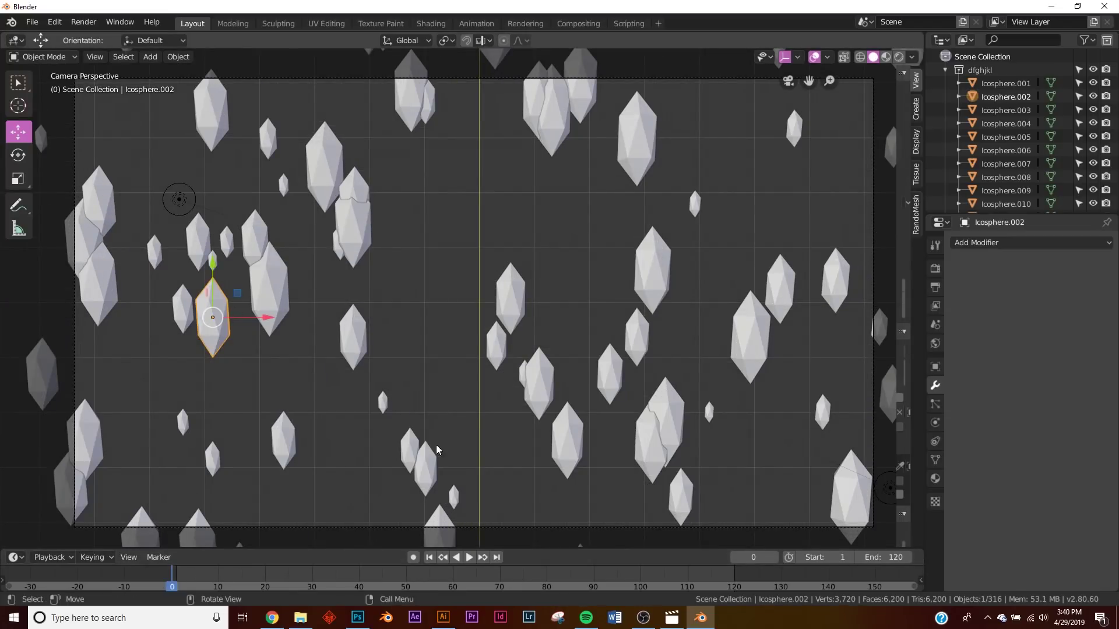
Step: Move the small crystal just left of the camera frame's lower center slightly along the X axis
{"action": "left_click", "coordinate": [427, 462]}
{"action": "key", "text": "g"}
{"action": "key", "text": "x"}
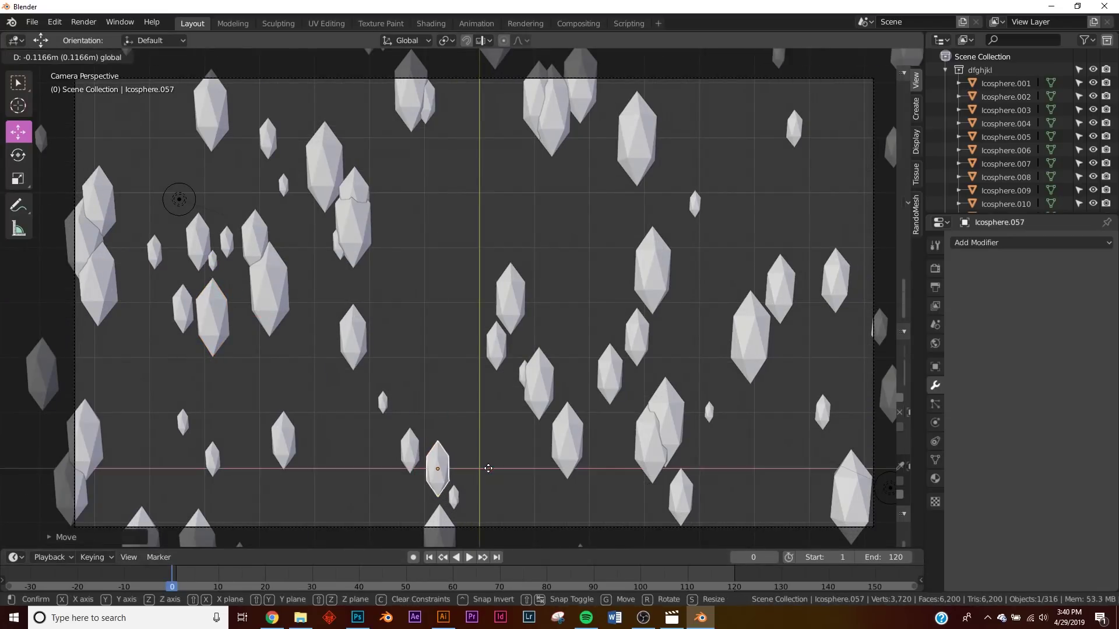
{"action": "left_click", "coordinate": [489, 469]}
{"action": "scroll", "coordinate": [521, 444], "scroll_direction": "down", "scroll_amount": 3}
{"action": "scroll", "coordinate": [509, 440], "scroll_direction": "up", "scroll_amount": 2}
Step: Move the overlapping crystal at the camera frame's left edge inward along X and play the animation to frame 16
{"action": "left_click", "coordinate": [145, 418]}
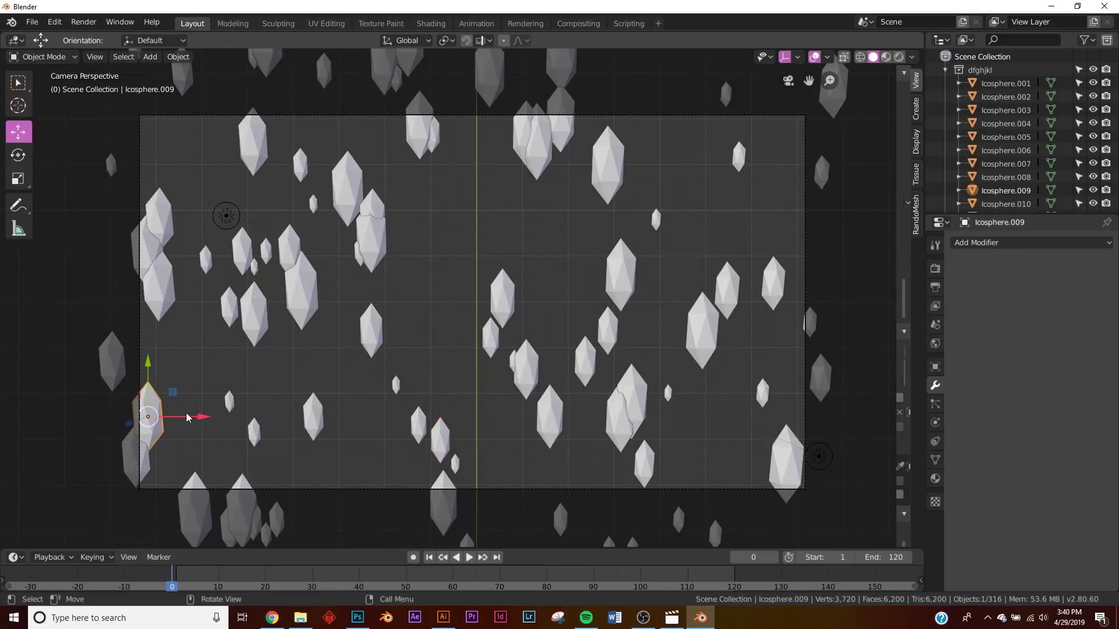
{"action": "left_click_drag", "start_coordinate": [193, 417], "coordinate": [216, 421]}
{"action": "key", "text": "space"}
{"action": "key", "text": "space"}
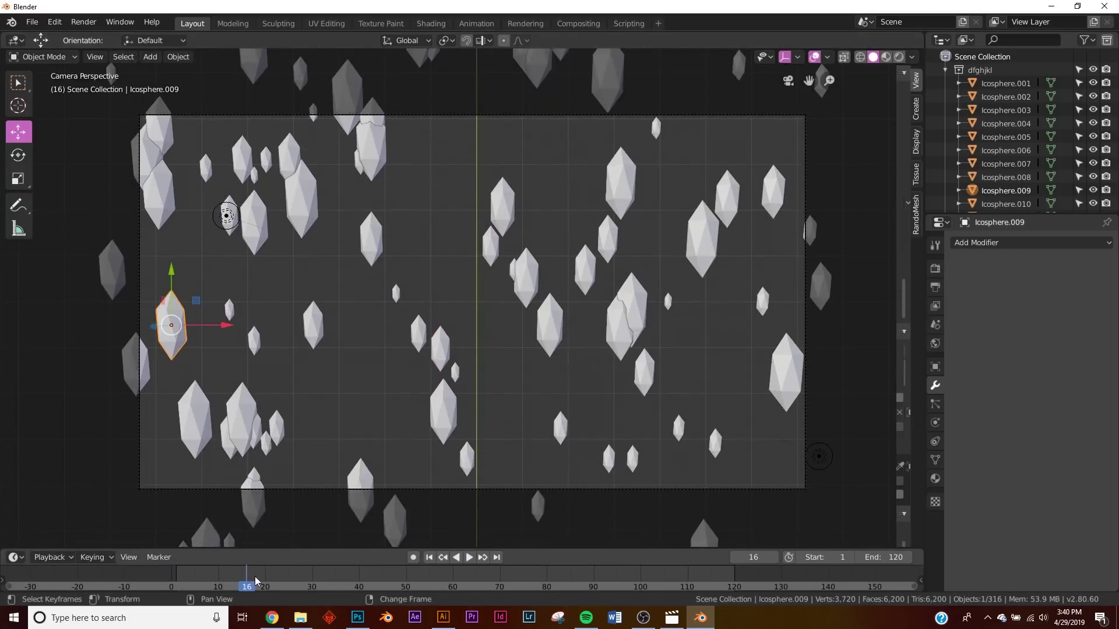
Step: Separate the overlapping crystals right of center by moving one large crystal down and another up and to the right
{"action": "left_click", "coordinate": [609, 332]}
{"action": "left_click_drag", "start_coordinate": [606, 274], "coordinate": [606, 318]}
{"action": "left_click", "coordinate": [529, 274]}
{"action": "left_click_drag", "start_coordinate": [528, 232], "coordinate": [528, 204]}
{"action": "left_click_drag", "start_coordinate": [583, 248], "coordinate": [605, 249]}
Step: Spread the overlapping crystals in the camera frame's lower-left cluster apart along the X axis
{"action": "left_click", "coordinate": [250, 417]}
{"action": "left_click", "coordinate": [278, 433]}
{"action": "left_click_drag", "start_coordinate": [332, 428], "coordinate": [408, 426]}
{"action": "left_click", "coordinate": [242, 418]}
{"action": "left_click_drag", "start_coordinate": [291, 418], "coordinate": [348, 443]}
{"action": "left_click", "coordinate": [270, 446]}
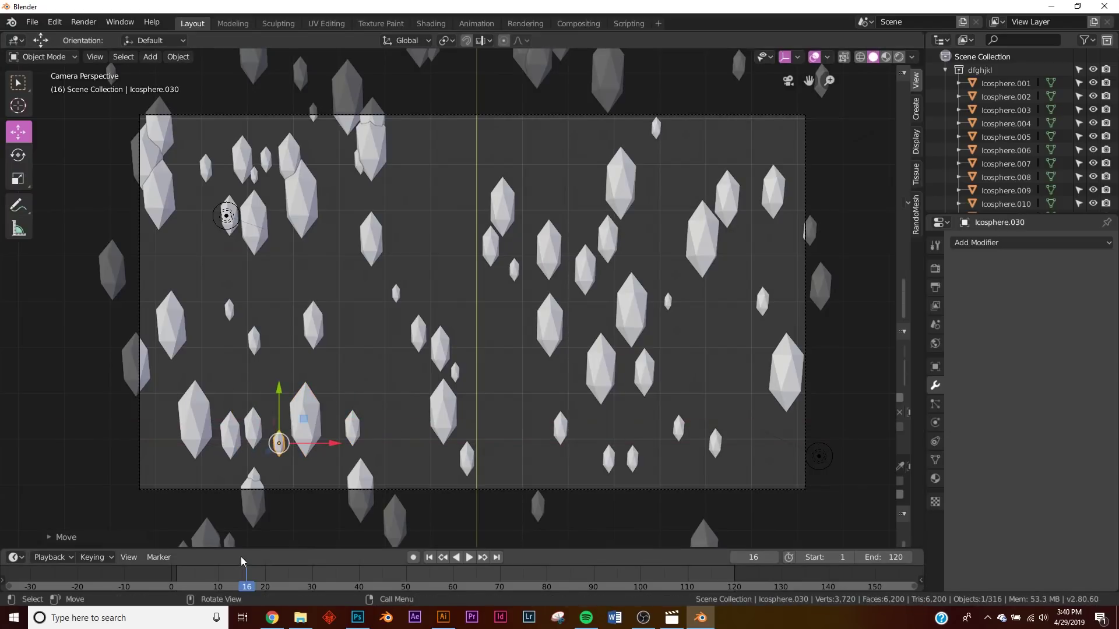
Step: Play the animation onward to frame 77 and reposition an overlapping crystal near the camera frame's left edge
{"action": "key", "text": "space"}
{"action": "left_click", "coordinate": [165, 329]}
{"action": "key", "text": "g"}
{"action": "left_click", "coordinate": [210, 291]}
{"action": "key", "text": "space"}
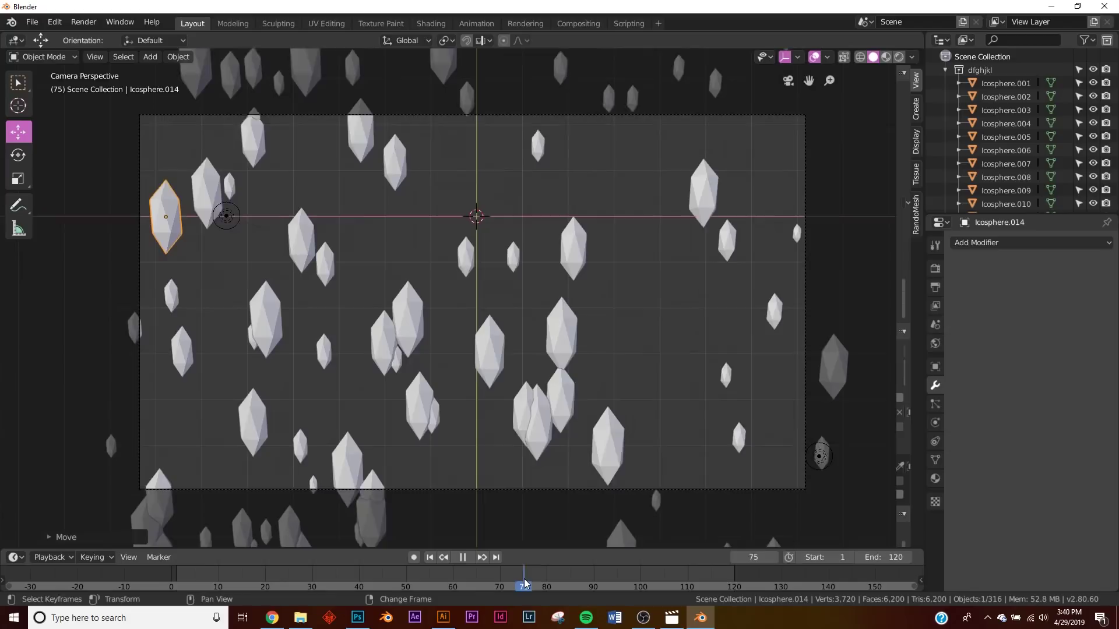
Step: Move the overlapping crystals in frame 77 apart sideways, in the left part and right of center of the camera frame
{"action": "left_click", "coordinate": [325, 252]}
{"action": "left_click_drag", "start_coordinate": [383, 252], "coordinate": [406, 251]}
{"action": "left_click", "coordinate": [384, 331]}
{"action": "left_click_drag", "start_coordinate": [442, 331], "coordinate": [411, 331]}
{"action": "left_click", "coordinate": [434, 404]}
{"action": "left_click", "coordinate": [560, 389]}
{"action": "left_click_drag", "start_coordinate": [618, 389], "coordinate": [736, 387]}
Step: Preview the crystal loop in rendered shading by scrubbing and playing the animation
{"action": "left_click_drag", "start_coordinate": [544, 579], "coordinate": [674, 579]}
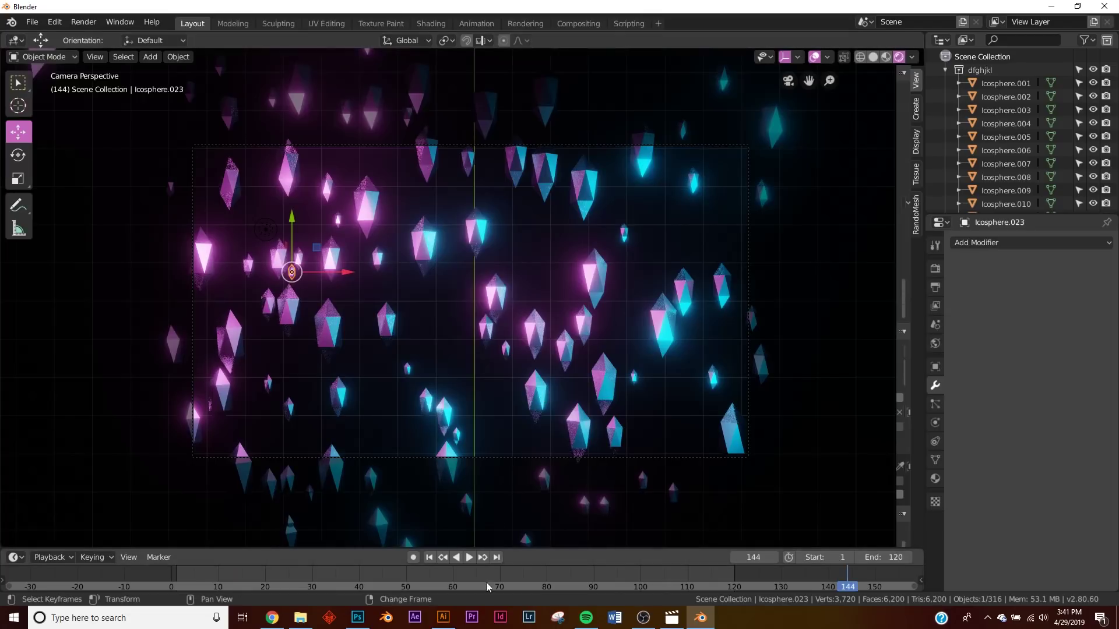
{"action": "left_click", "coordinate": [470, 558]}
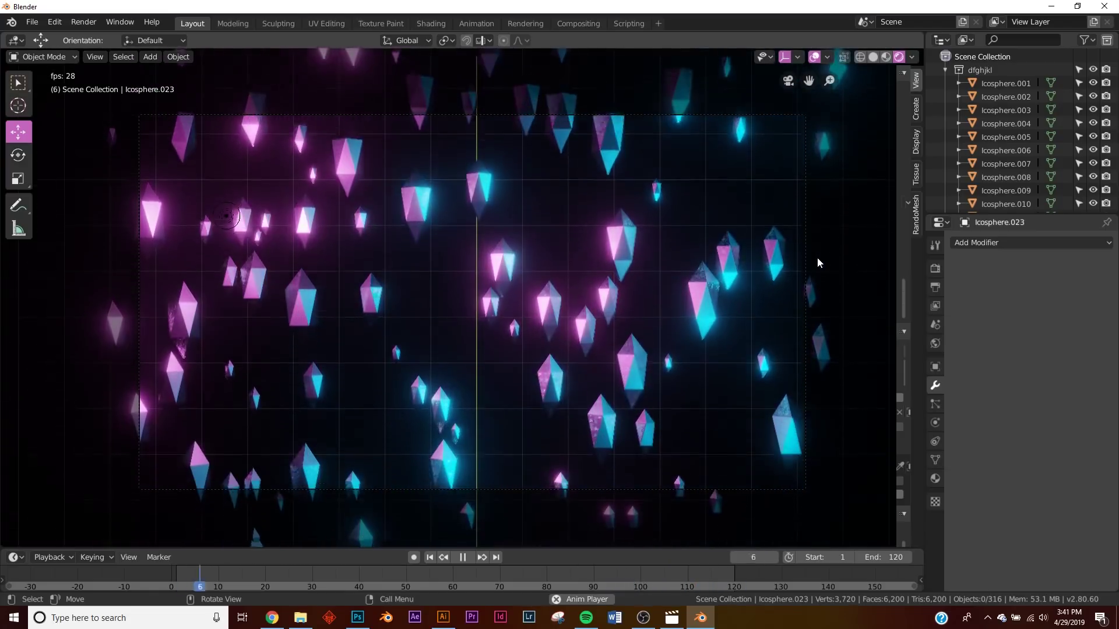
{"action": "left_click", "coordinate": [463, 557]}
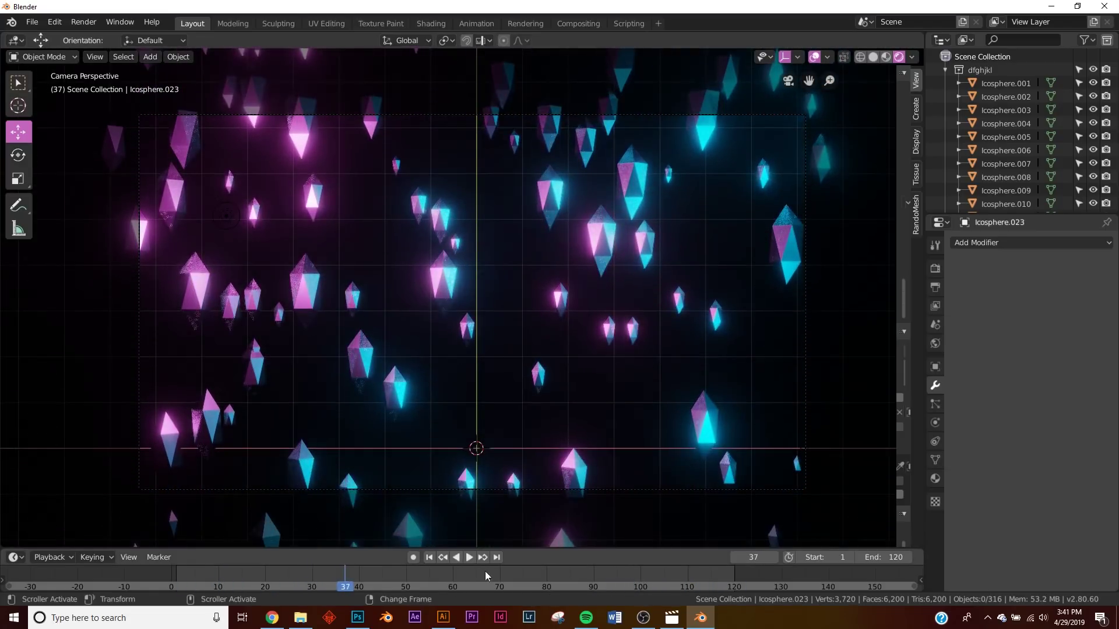
Step: Return the animation to its first frame and open the scene's output settings
{"action": "left_click", "coordinate": [428, 560]}
{"action": "left_click", "coordinate": [935, 268]}
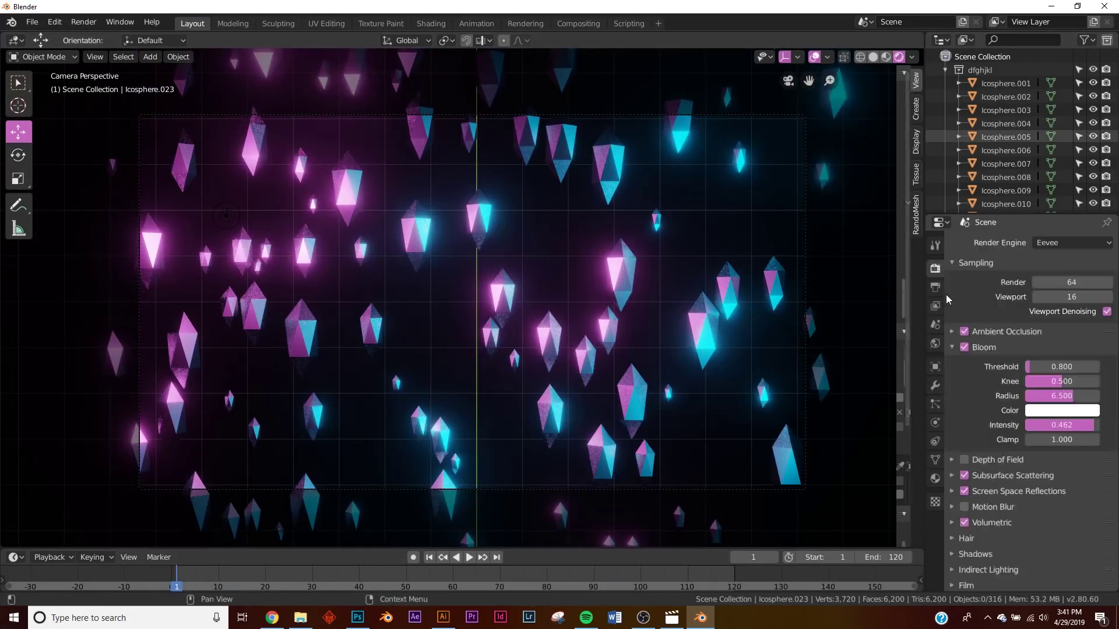
{"action": "left_click", "coordinate": [936, 287]}
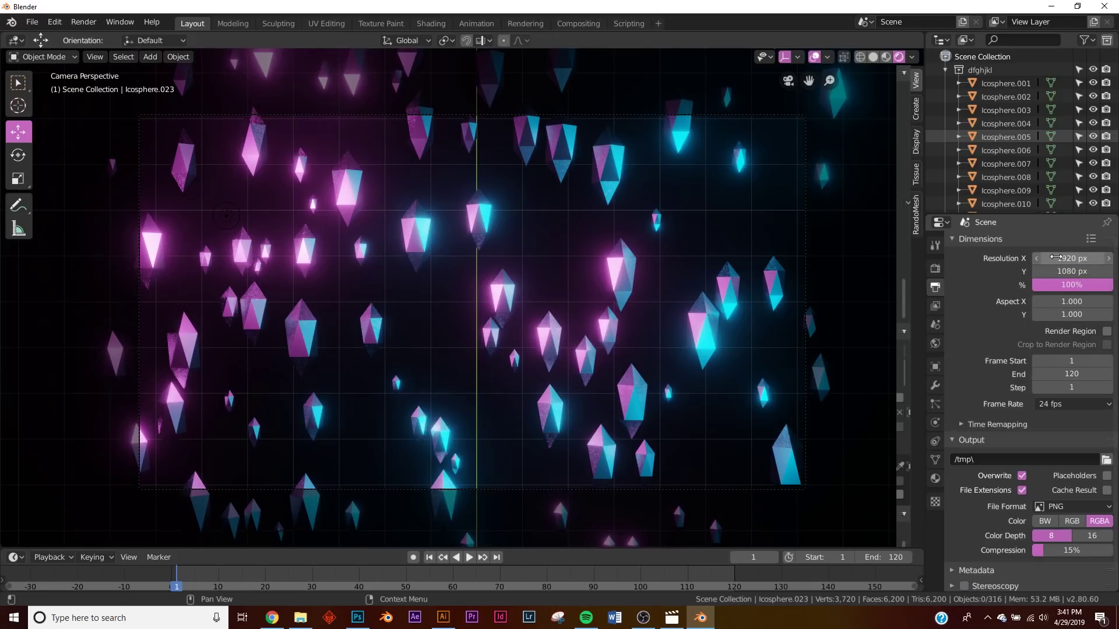
Step: Try a render resolution scale of 200% and set it back to 100%
{"action": "left_click", "coordinate": [1071, 283]}
{"action": "type", "text": "200"}
{"action": "key", "text": "Return"}
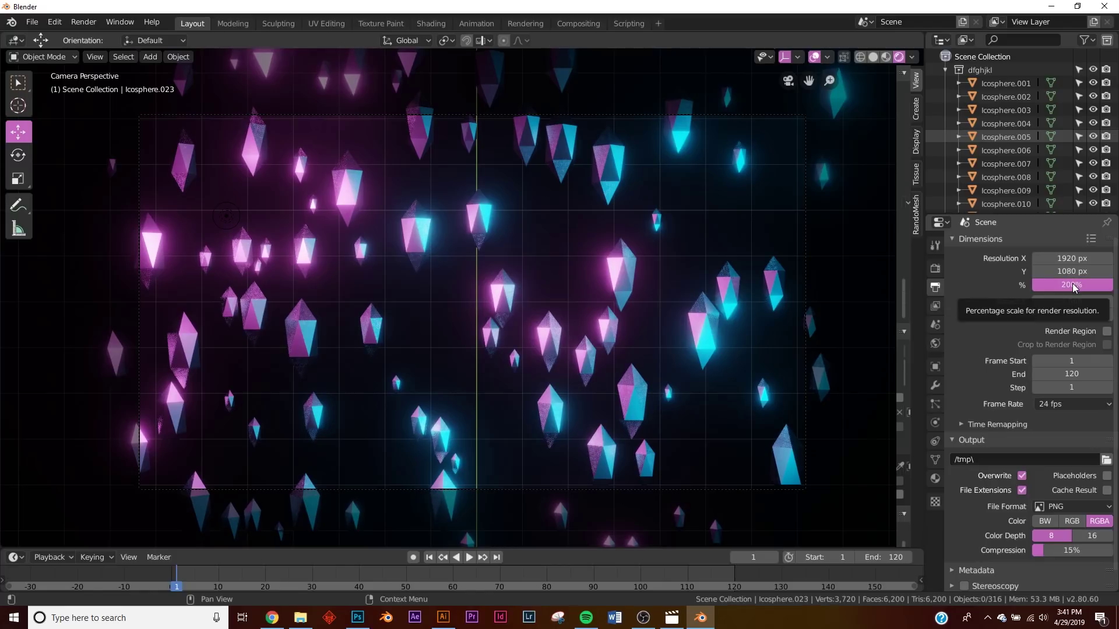
{"action": "left_click", "coordinate": [1071, 283]}
{"action": "type", "text": "1"}
{"action": "key", "text": "Return"}
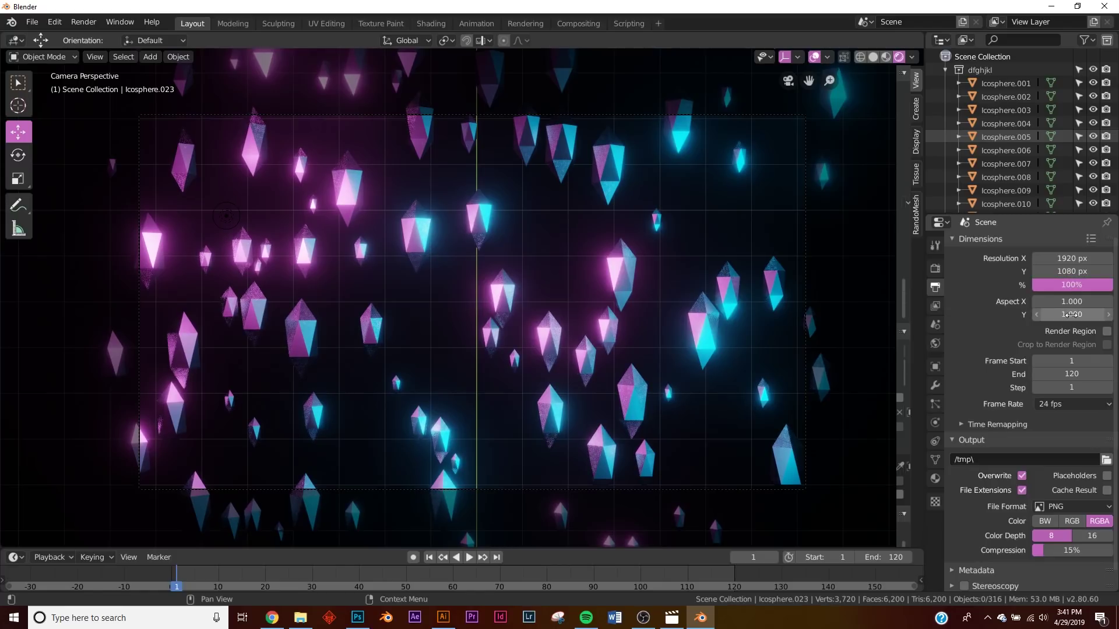
Step: Set the output format to FFmpeg video with the MPEG-4 container and High quality output
{"action": "scroll", "coordinate": [1043, 348], "scroll_direction": "down", "scroll_amount": 1}
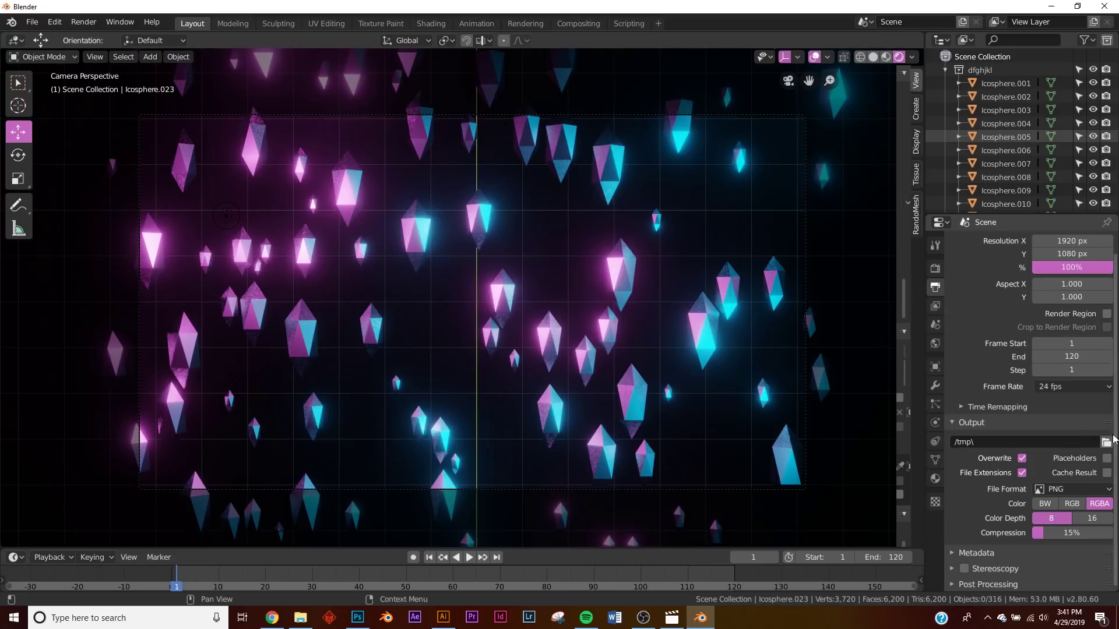
{"action": "left_click", "coordinate": [1067, 489]}
{"action": "left_click", "coordinate": [1071, 417]}
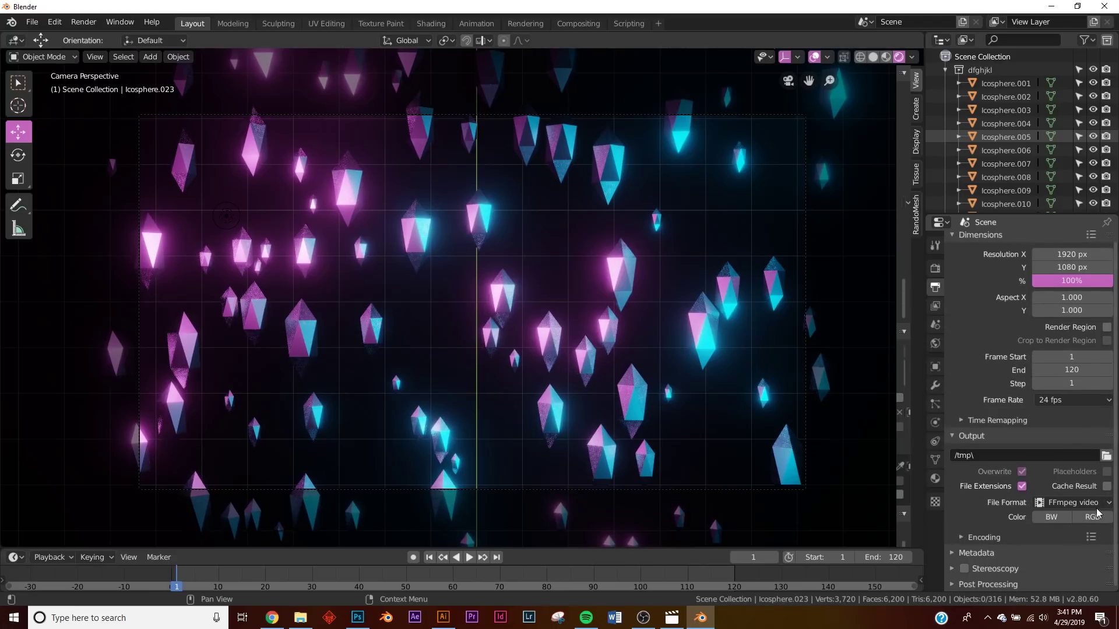
{"action": "scroll", "coordinate": [1069, 470], "scroll_direction": "down", "scroll_amount": 4}
{"action": "left_click", "coordinate": [1065, 442]}
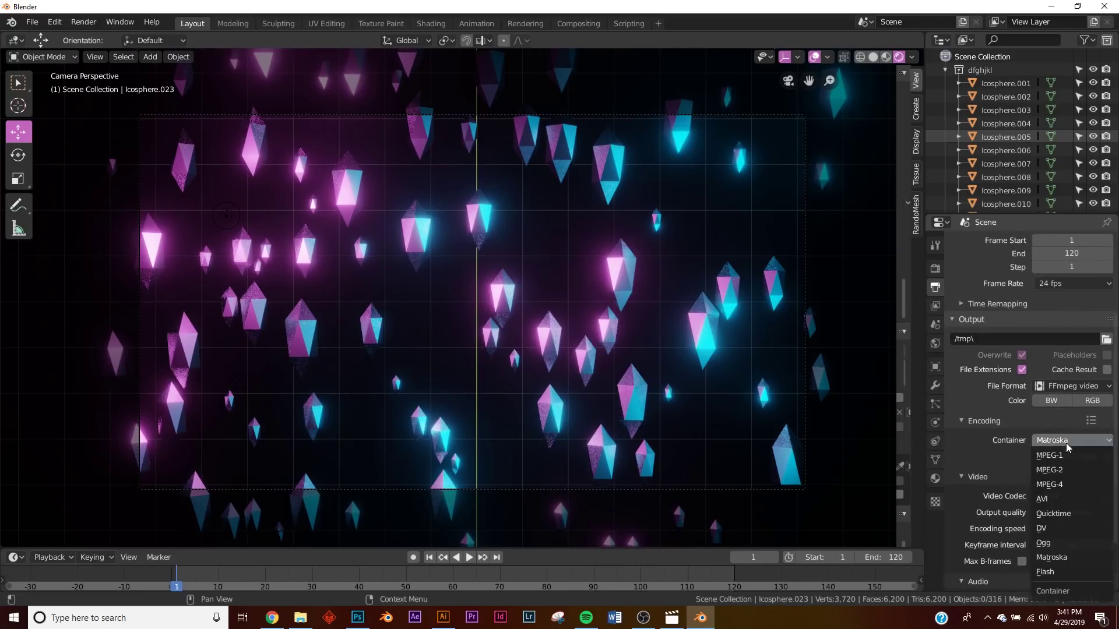
{"action": "left_click", "coordinate": [1065, 473]}
{"action": "left_click", "coordinate": [1073, 513]}
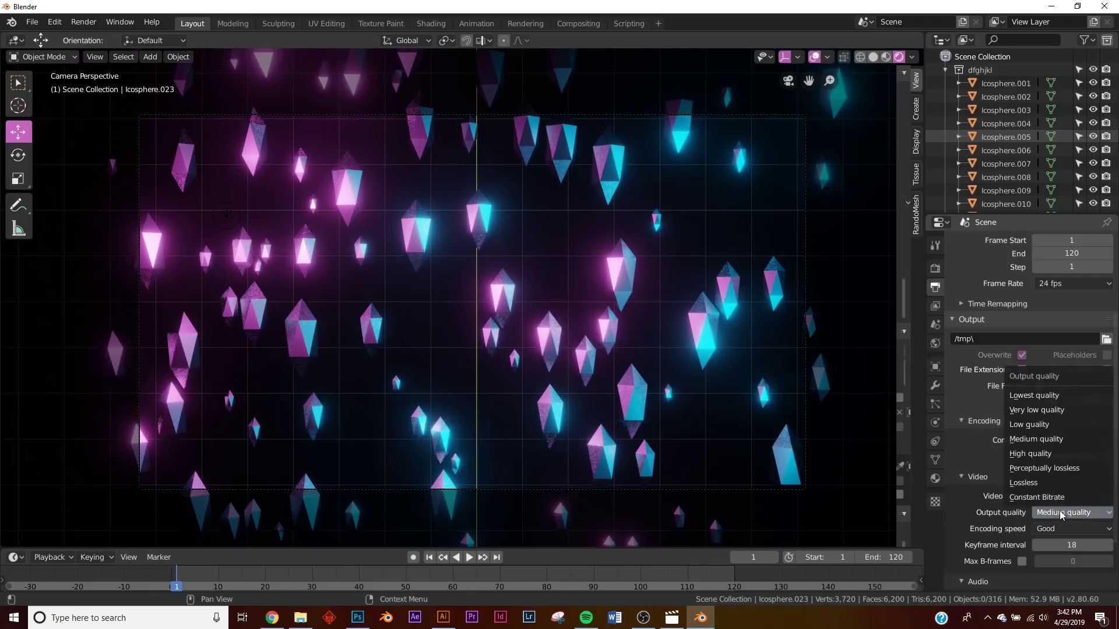
{"action": "left_click", "coordinate": [1052, 454]}
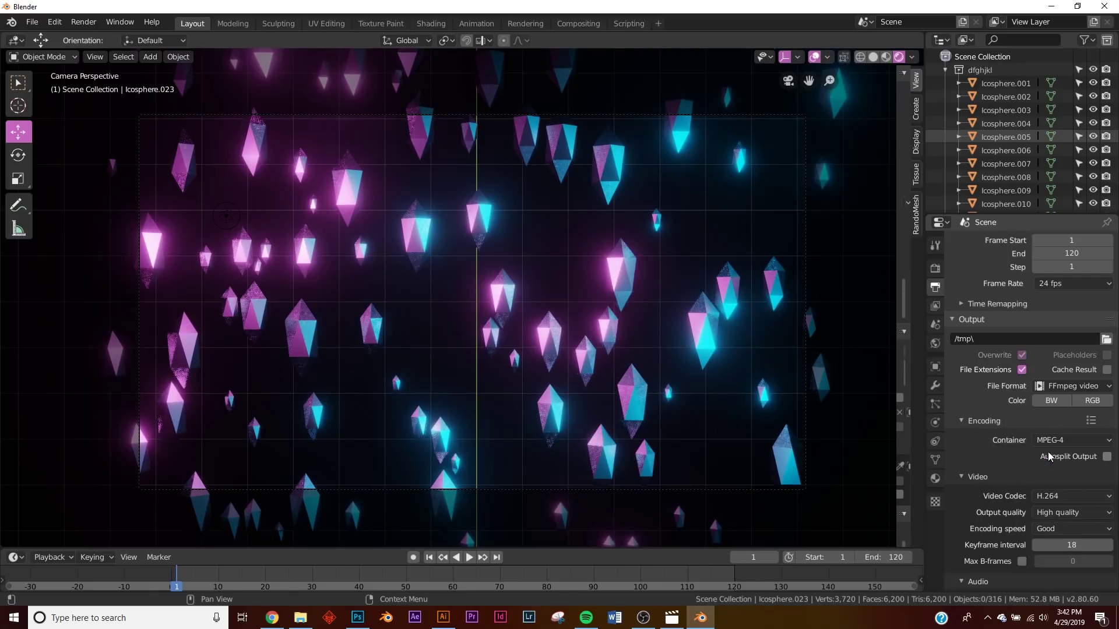
Step: Start rendering the full animation with the current output settings
{"action": "scroll", "coordinate": [1070, 507], "scroll_direction": "up", "scroll_amount": 2}
{"action": "scroll", "coordinate": [1070, 507], "scroll_direction": "up", "scroll_amount": 2}
{"action": "left_click", "coordinate": [85, 22]}
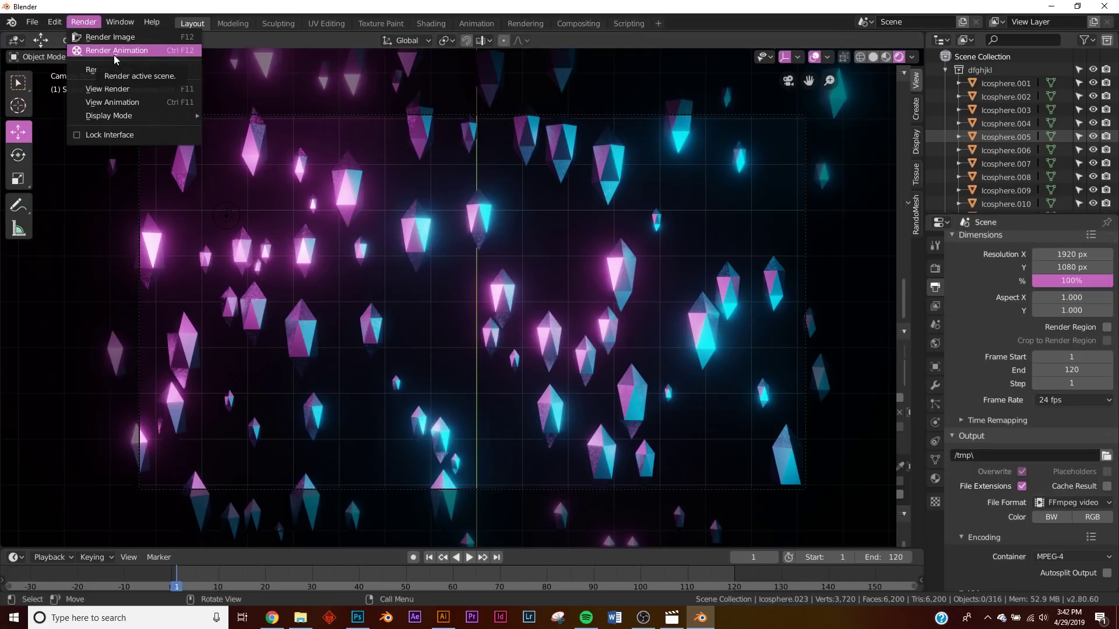